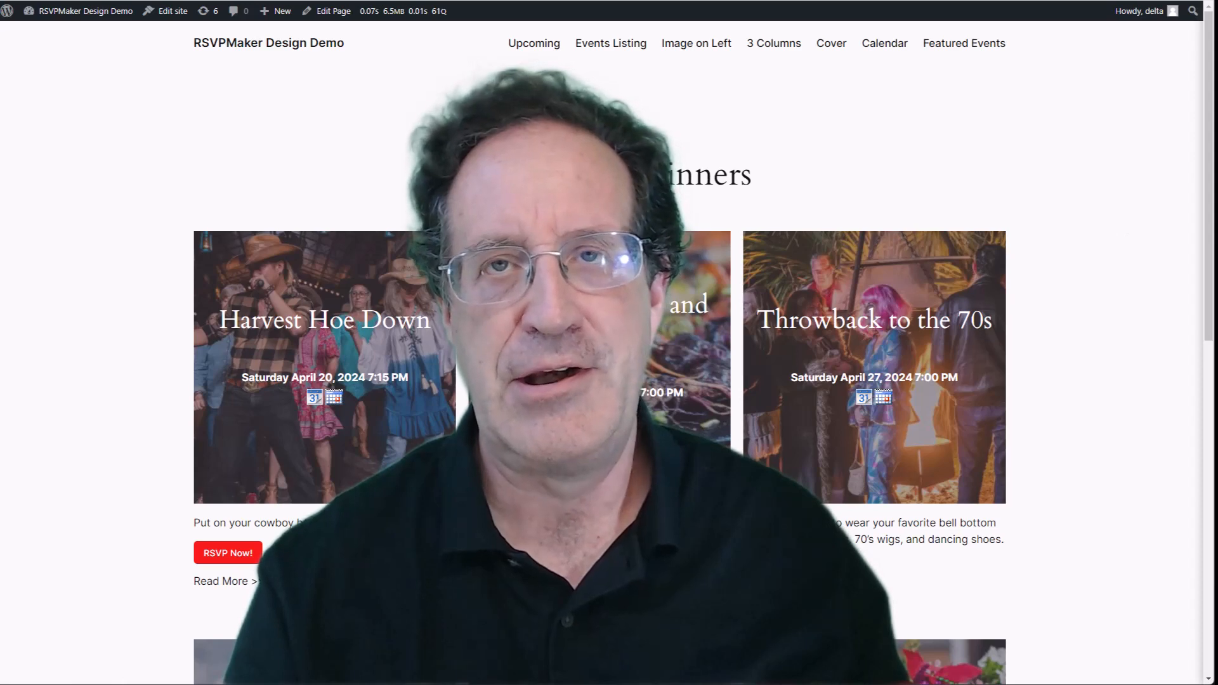
Open the event dinners page for editing and set the query loop's Post Template layout to 2 columns
{"action": "left_click", "coordinate": [330, 19]}
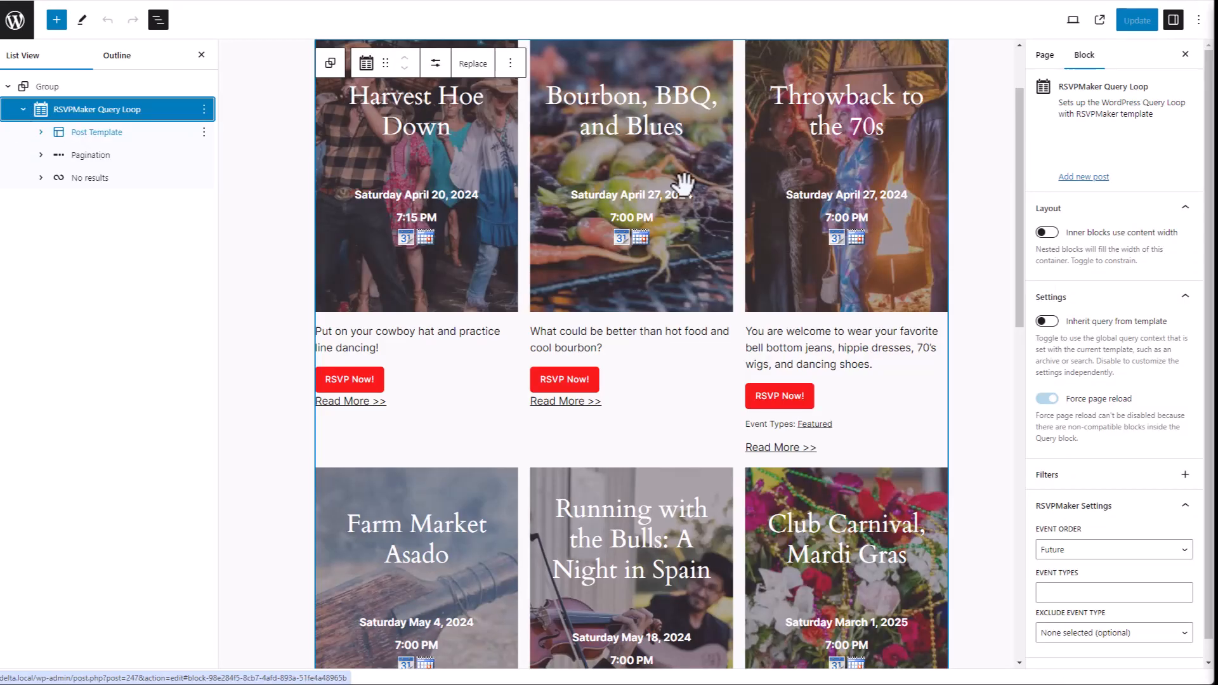
{"action": "left_click", "coordinate": [681, 184]}
{"action": "left_click", "coordinate": [1183, 246]}
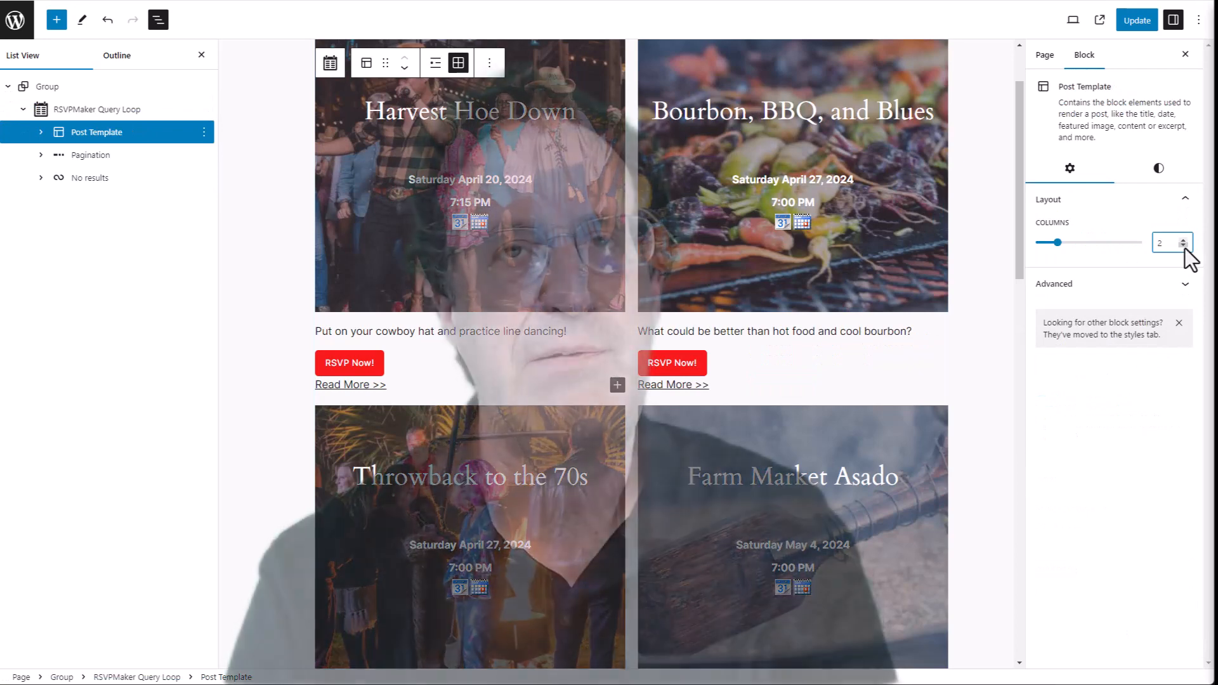
Turn off Show RSVP Button in the query loop excerpt block and insert an RSVPMaker Button block directly after it
{"action": "left_click", "coordinate": [327, 366]}
{"action": "left_click", "coordinate": [1045, 247]}
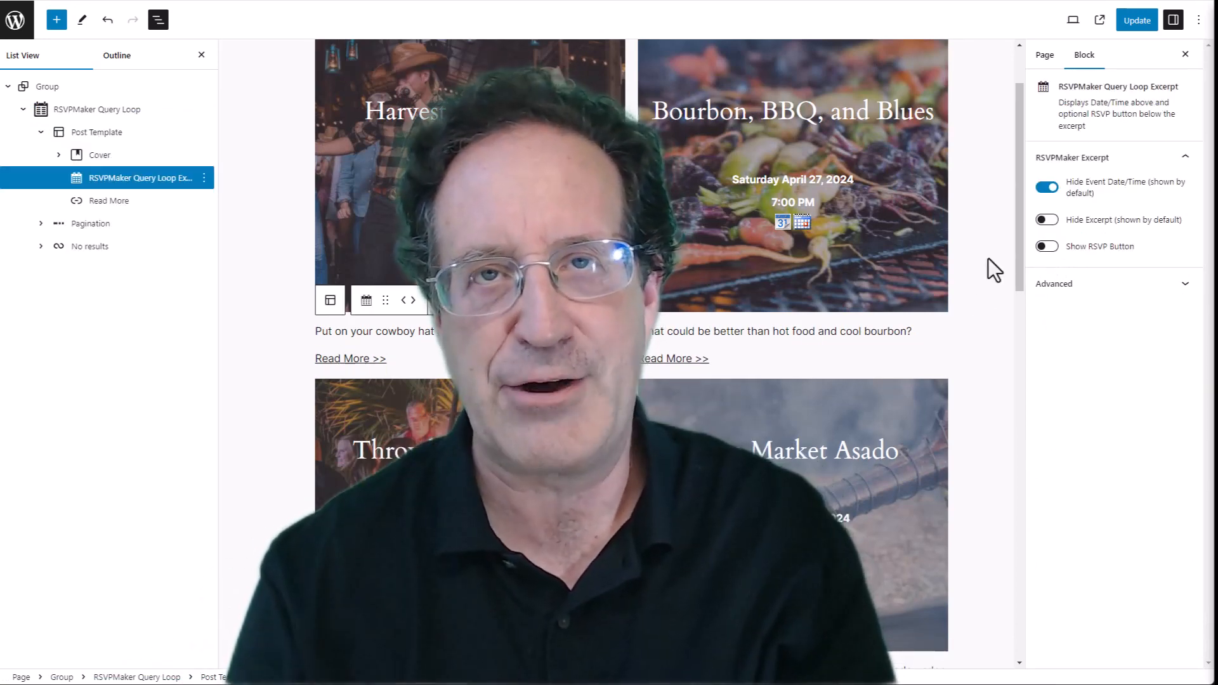
{"action": "left_click", "coordinate": [443, 300]}
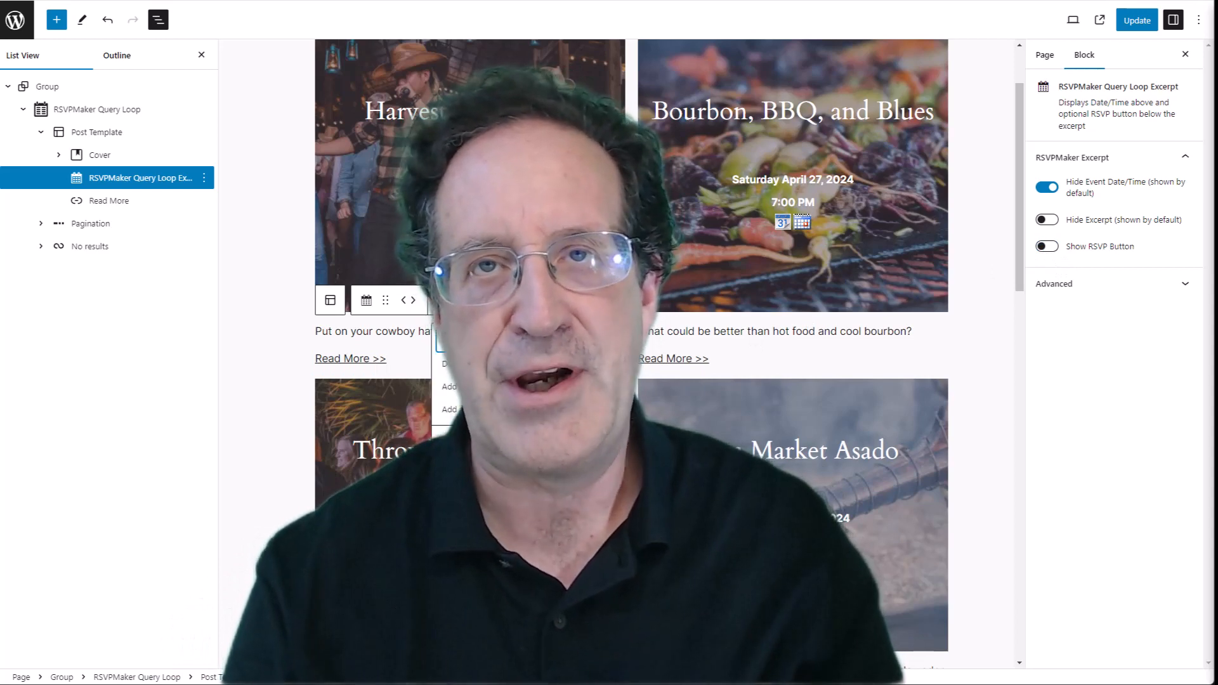
{"action": "left_click", "coordinate": [455, 409]}
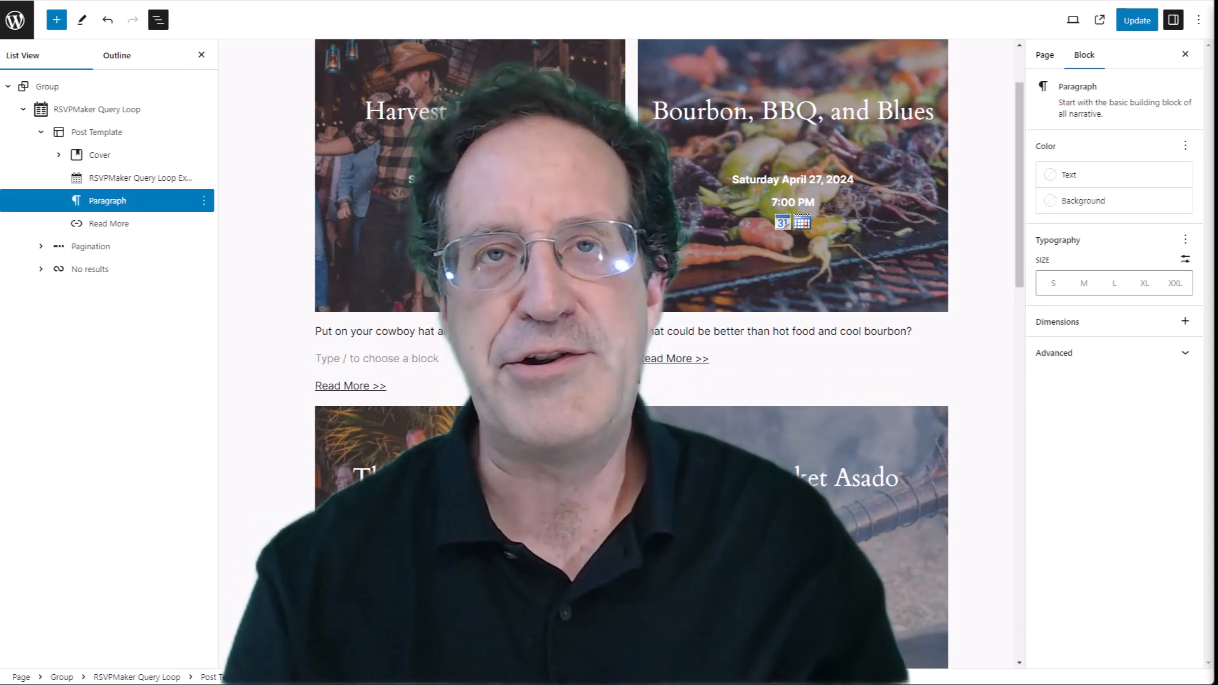
{"action": "left_click", "coordinate": [616, 358]}
{"action": "type", "text": "rsvp butt"}
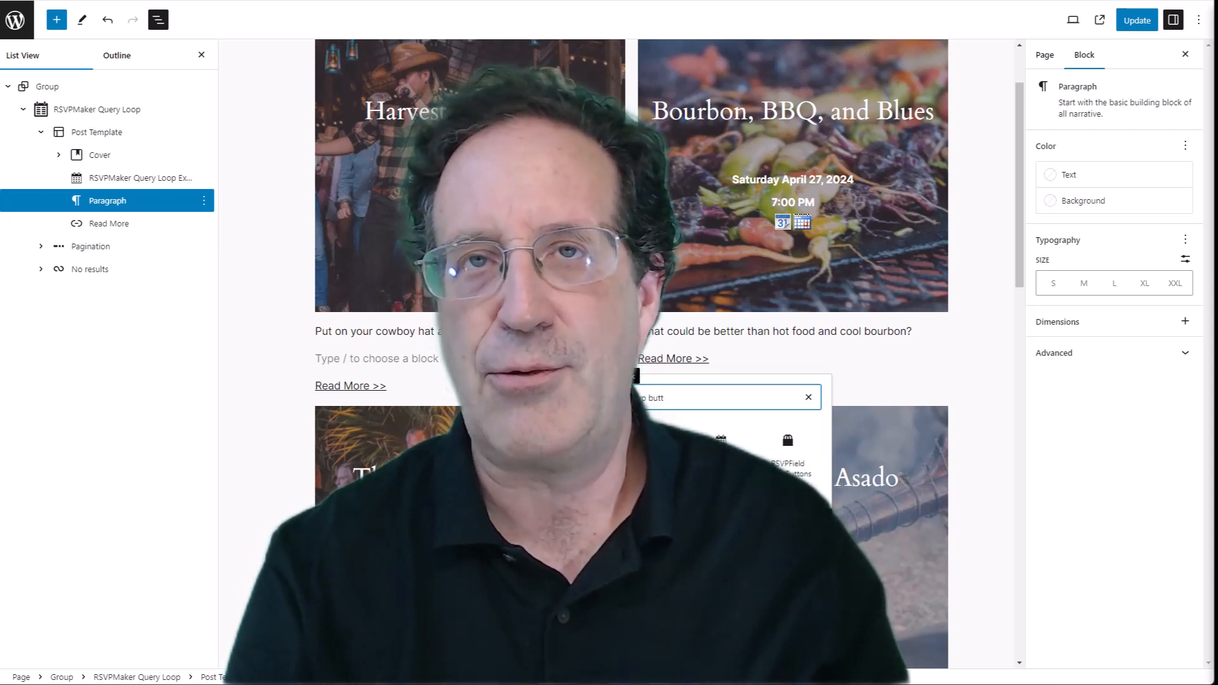
{"action": "left_click", "coordinate": [656, 453]}
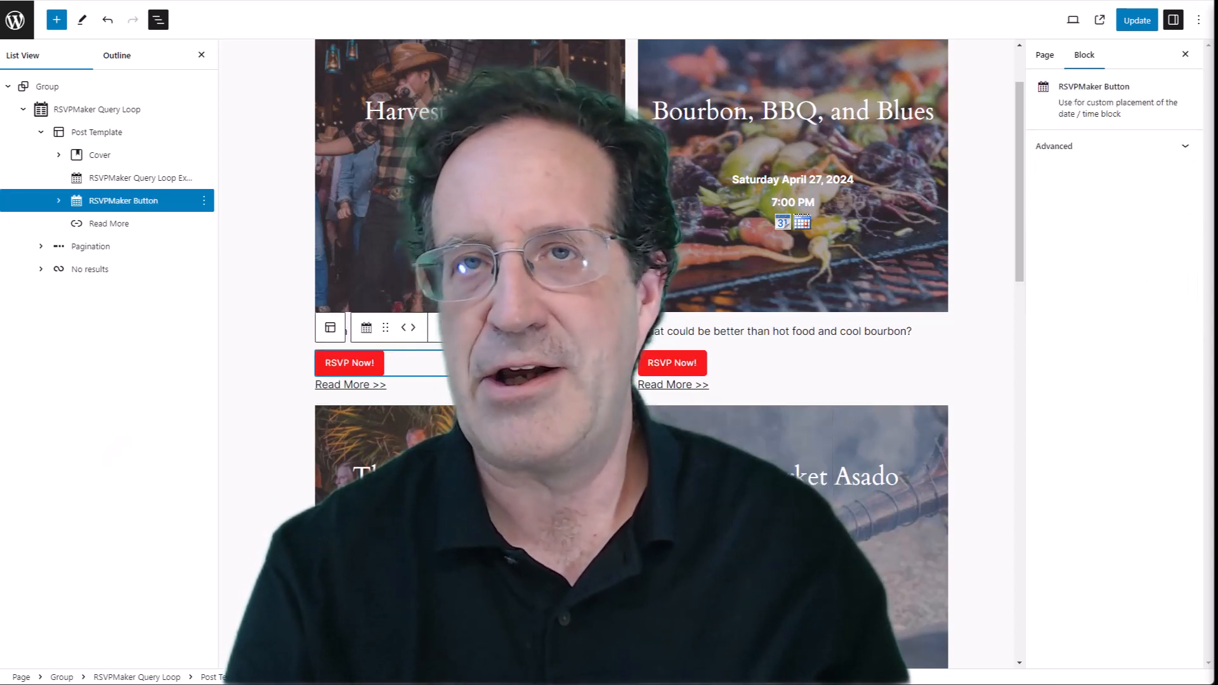
Give the RSVP Now! button the green Accent / Four background and the orange-red theme text colour
{"action": "left_click", "coordinate": [361, 368]}
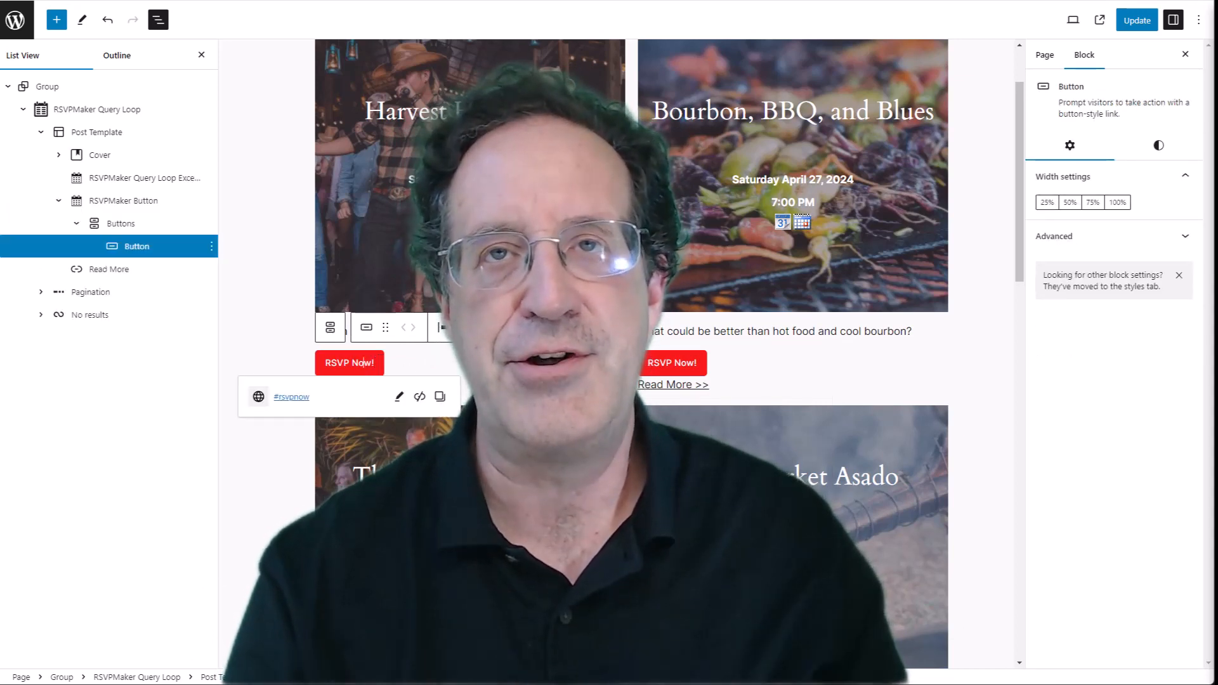
{"action": "left_click", "coordinate": [1159, 147]}
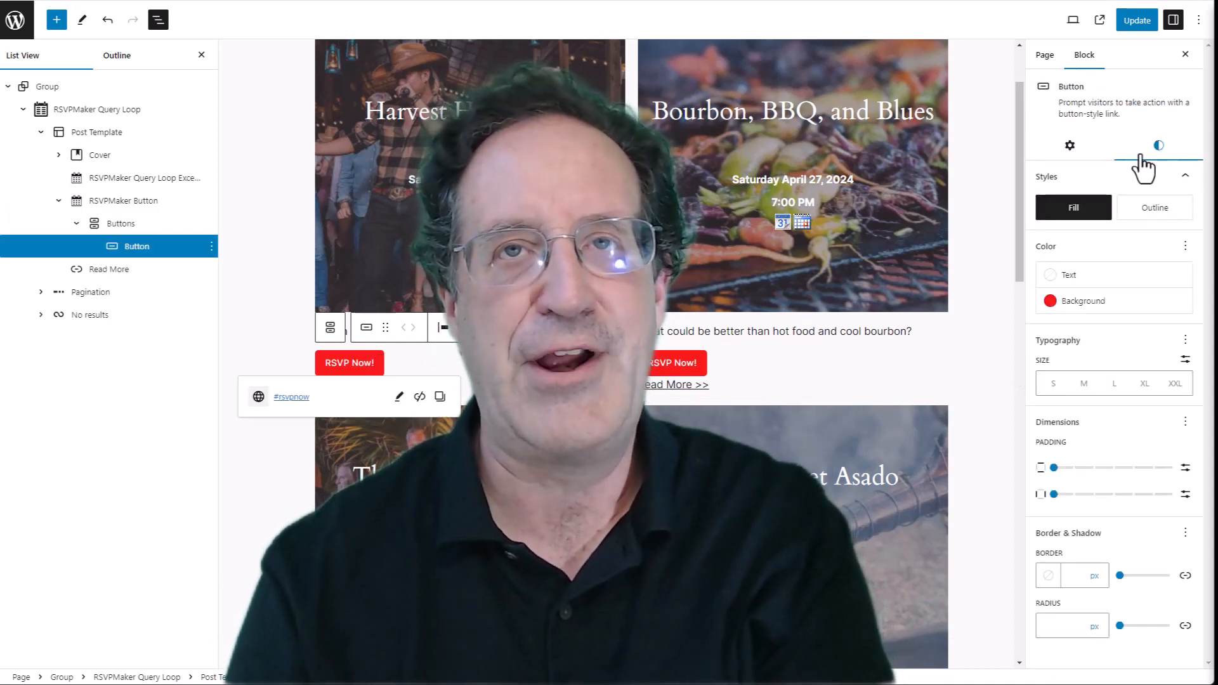
{"action": "left_click", "coordinate": [1056, 302]}
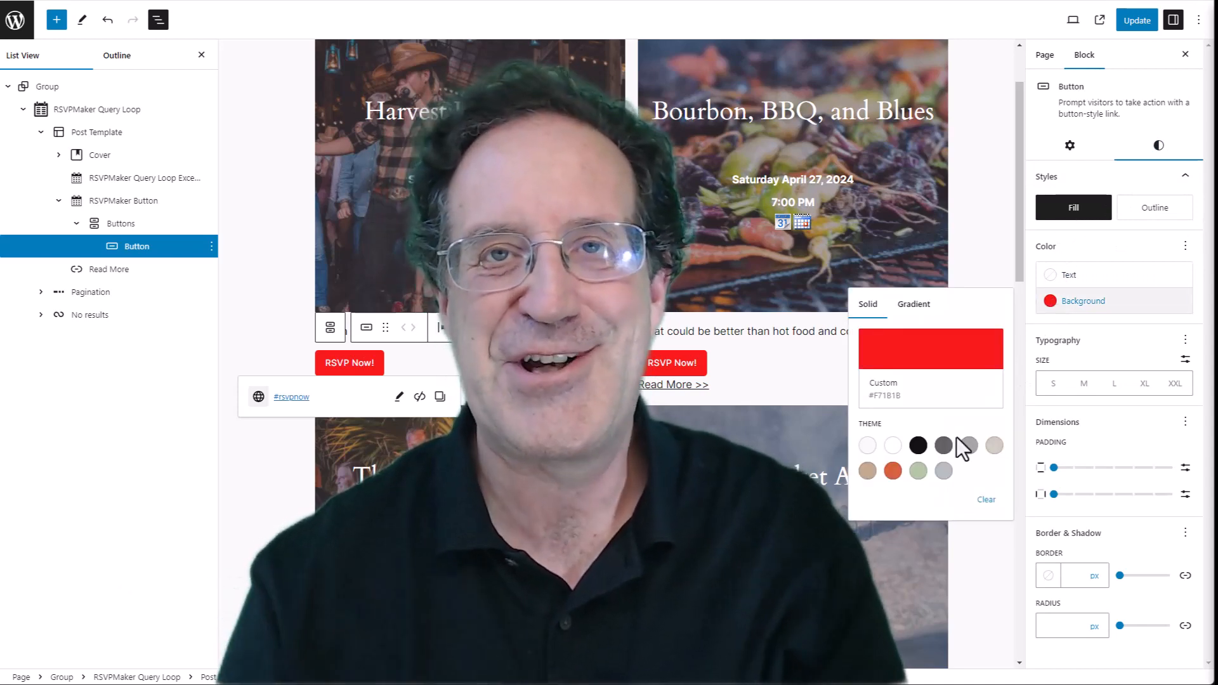
{"action": "left_click", "coordinate": [918, 471]}
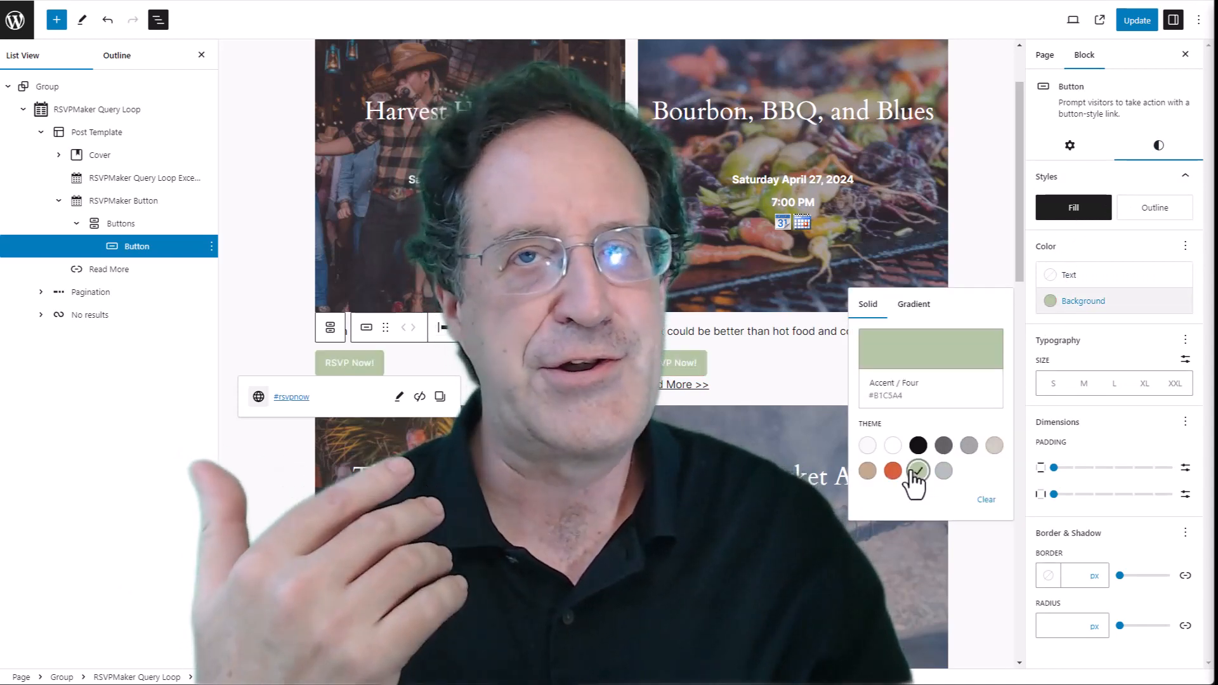
{"action": "left_click", "coordinate": [1078, 279]}
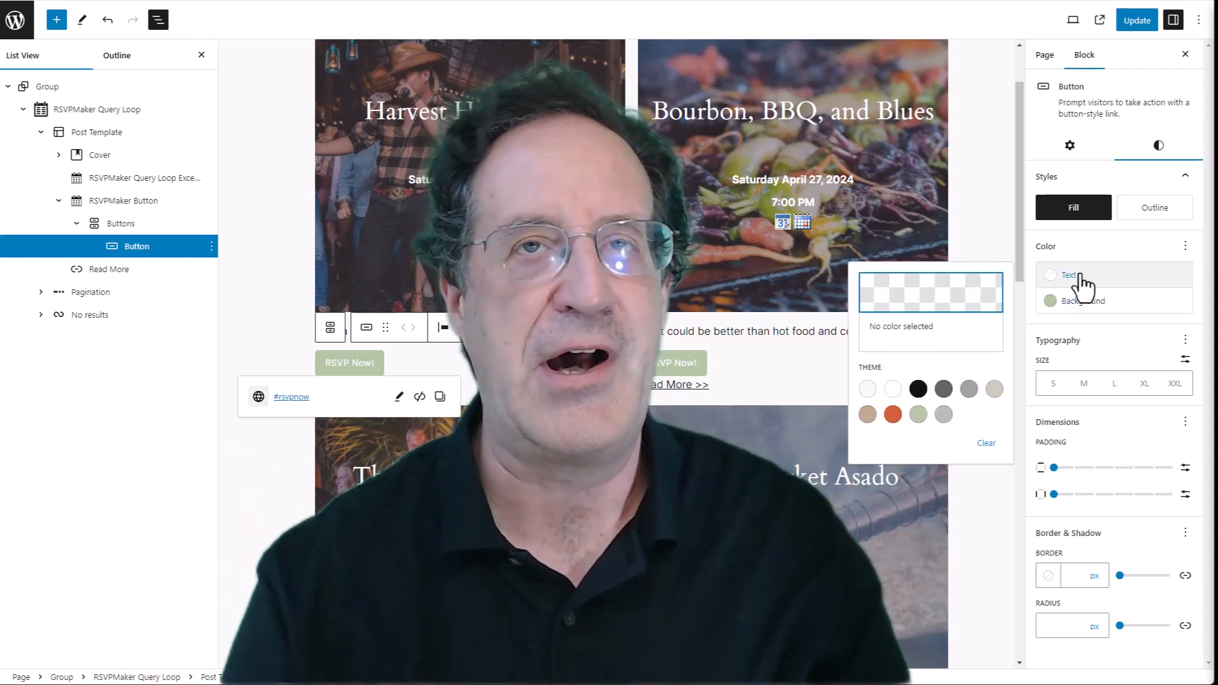
{"action": "left_click", "coordinate": [893, 414]}
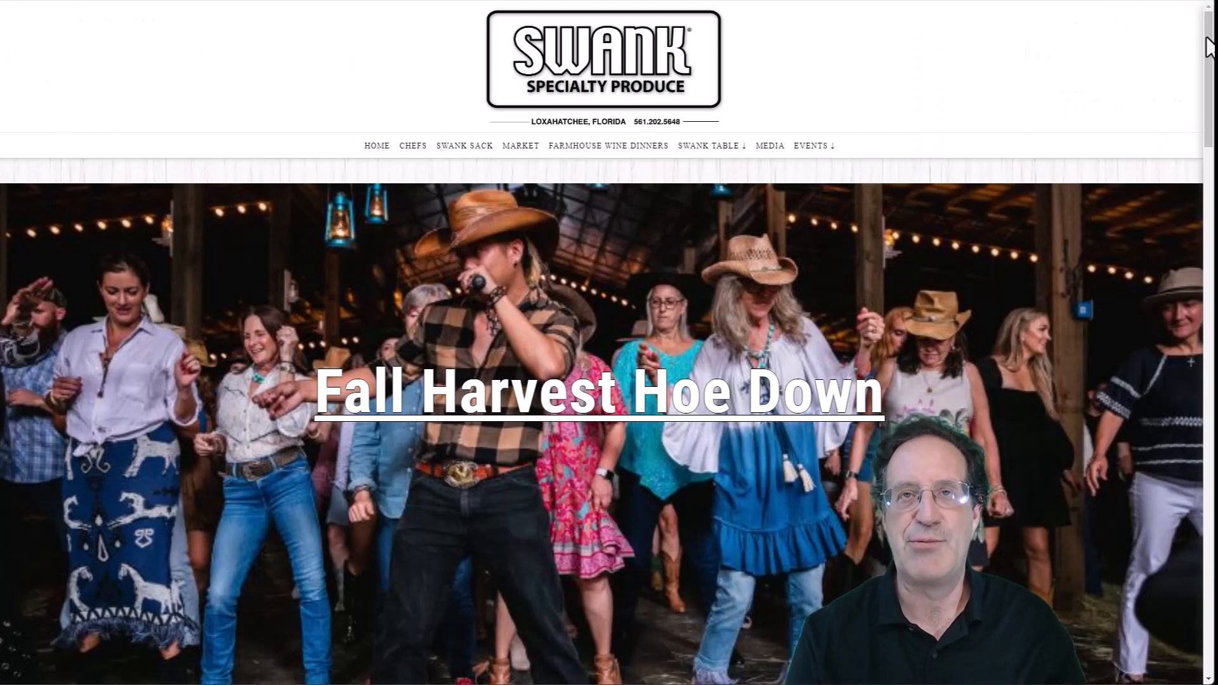
Review the Fall Harvest Hoe Down event page on the Swank Specialty Produce site down to its dinner menu
{"action": "left_click_drag", "start_coordinate": [1209, 47], "coordinate": [1210, 51]}
{"action": "scroll", "coordinate": [1187, 239], "scroll_direction": "down", "scroll_amount": 5}
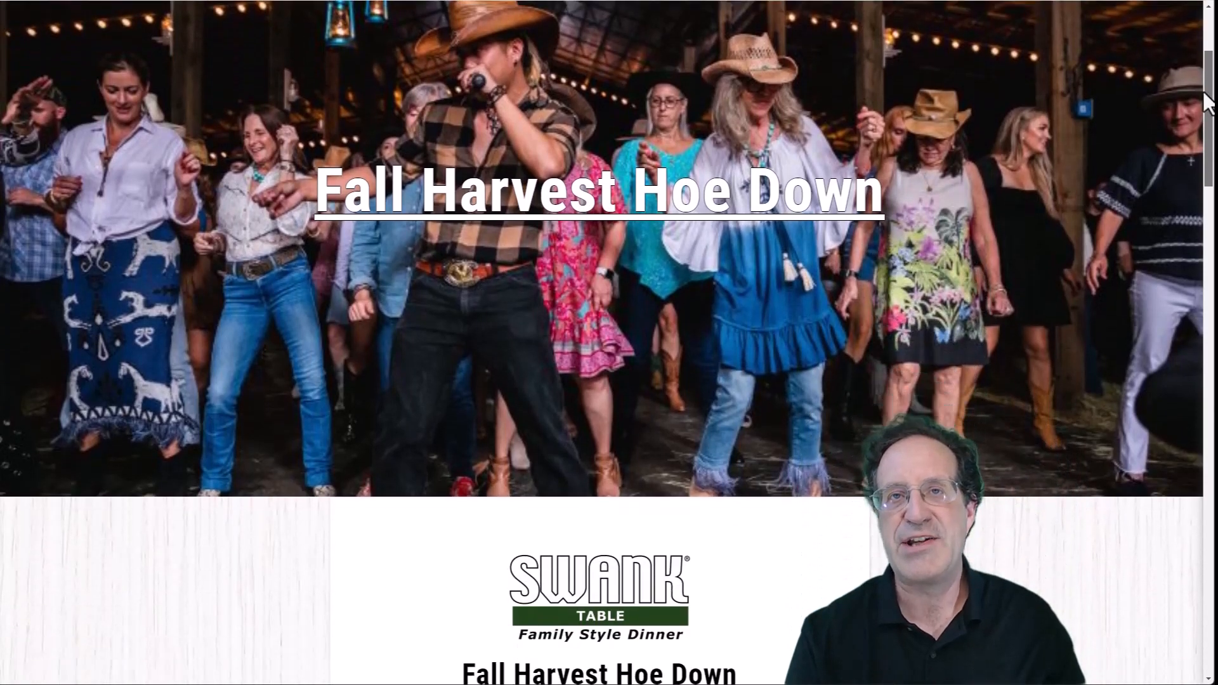
{"action": "scroll", "coordinate": [1183, 235], "scroll_direction": "down", "scroll_amount": 15}
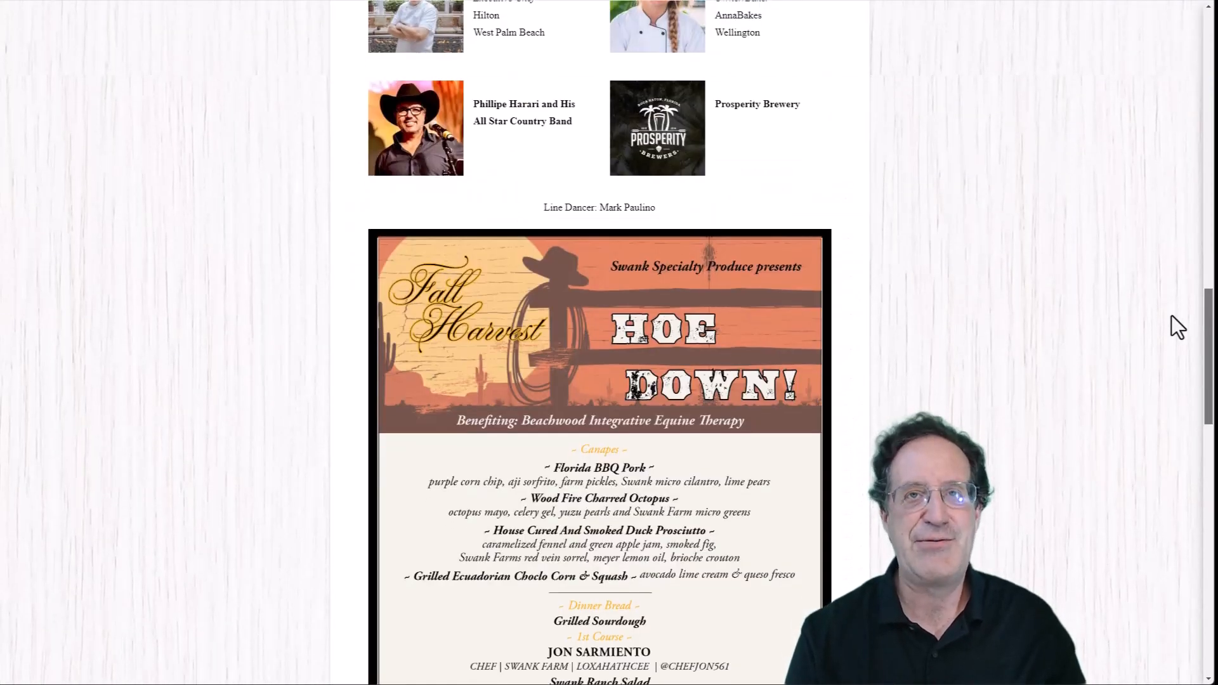
{"action": "scroll", "coordinate": [1171, 316], "scroll_direction": "down", "scroll_amount": 3}
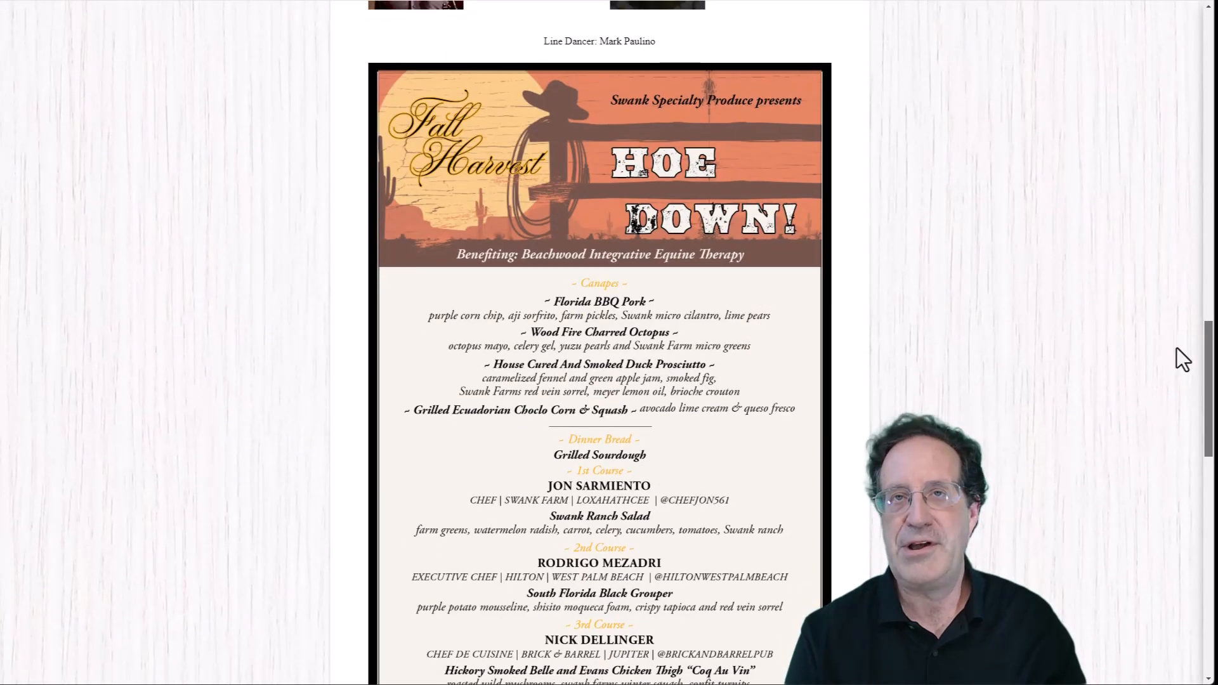
{"action": "scroll", "coordinate": [1100, 230], "scroll_direction": "up", "scroll_amount": 1}
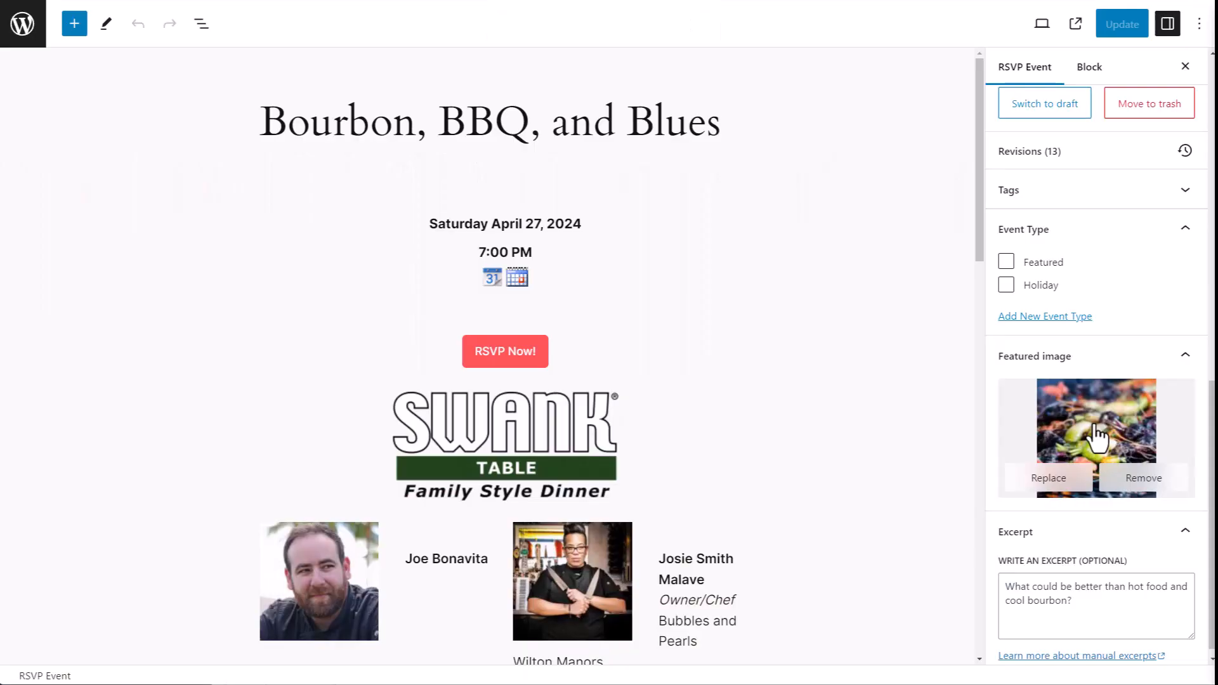
View the featured image of the Bourbon, BBQ, and Blues event in the media library without replacing it
{"action": "left_click", "coordinate": [1091, 435]}
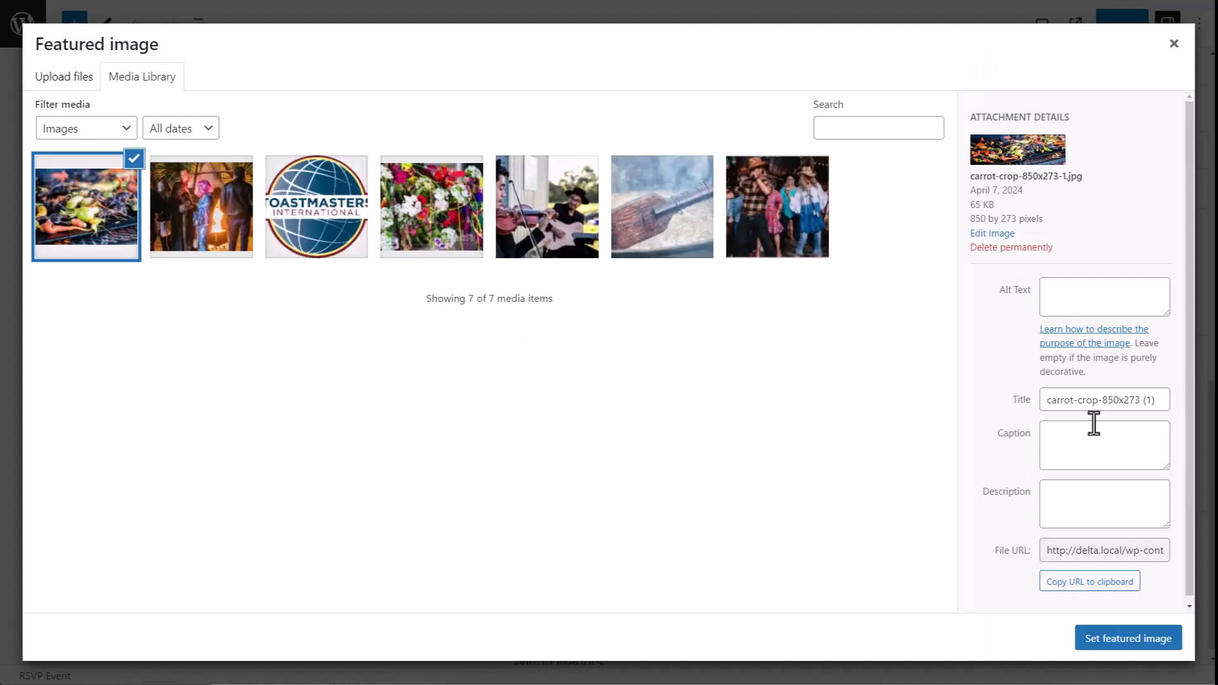
{"action": "left_click", "coordinate": [1174, 44]}
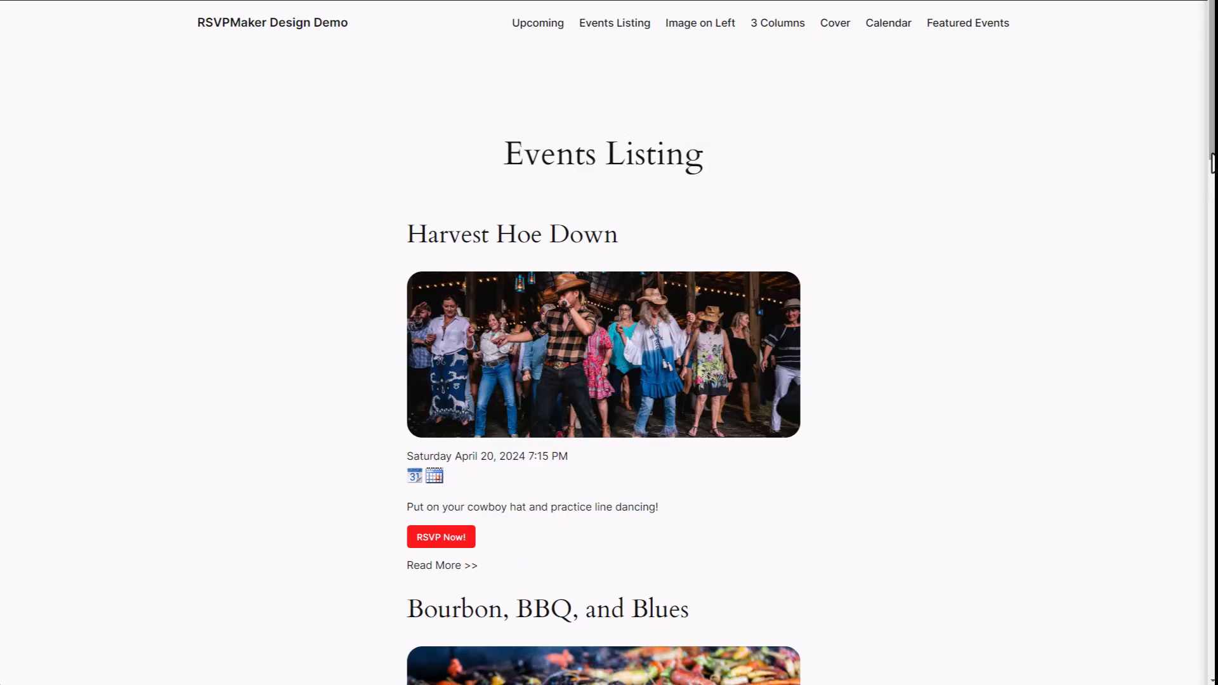
Look through the Events Listing, Image on Left, 3 Columns, Cover and Calendar demo pages to compare their layouts
{"action": "scroll", "coordinate": [1208, 175], "scroll_direction": "down", "scroll_amount": 3}
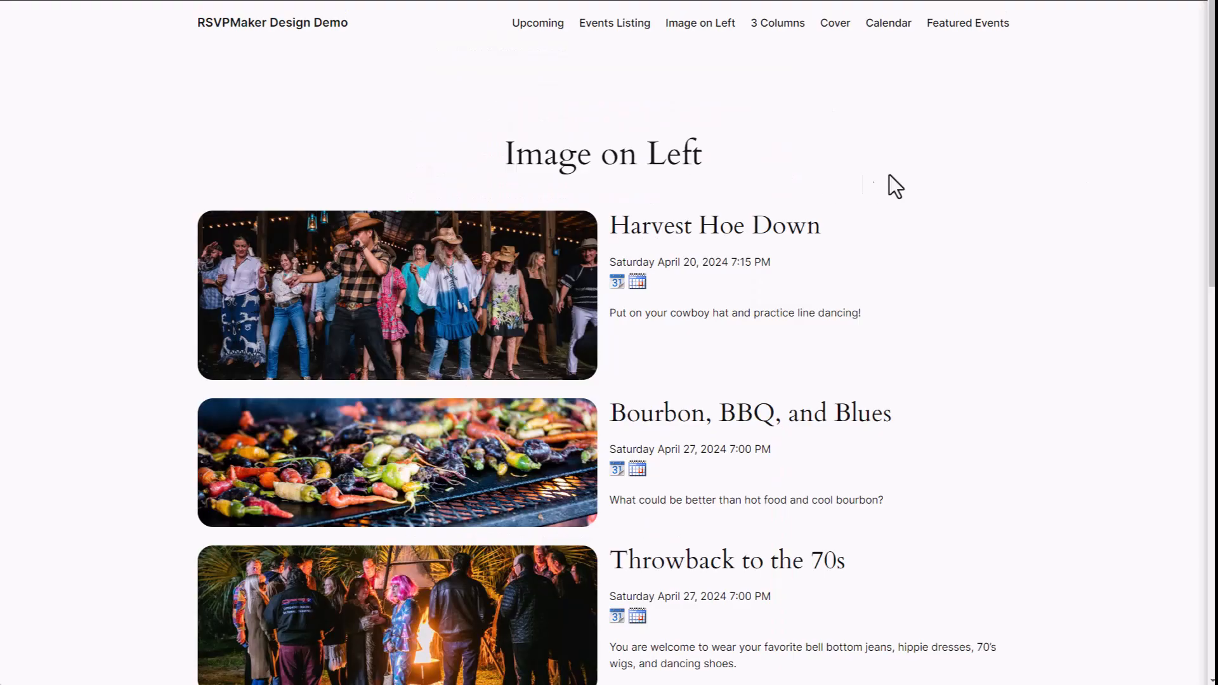
{"action": "scroll", "coordinate": [981, 184], "scroll_direction": "down", "scroll_amount": 9}
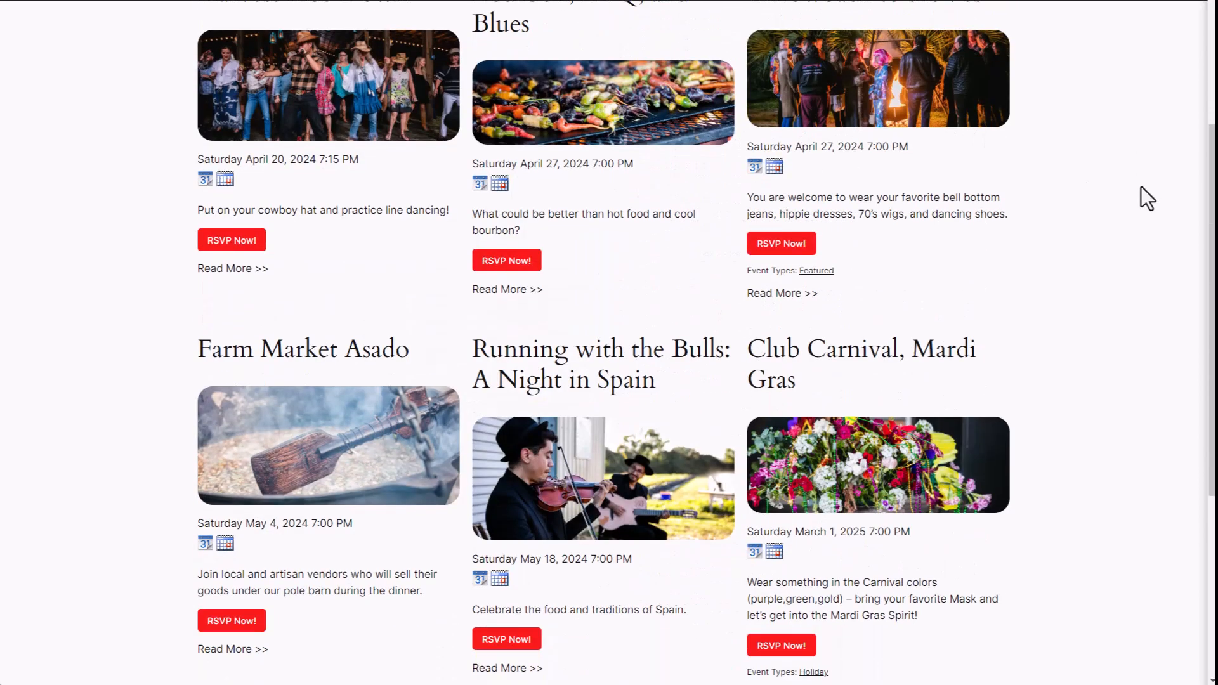
{"action": "scroll", "coordinate": [1139, 188], "scroll_direction": "down", "scroll_amount": 4}
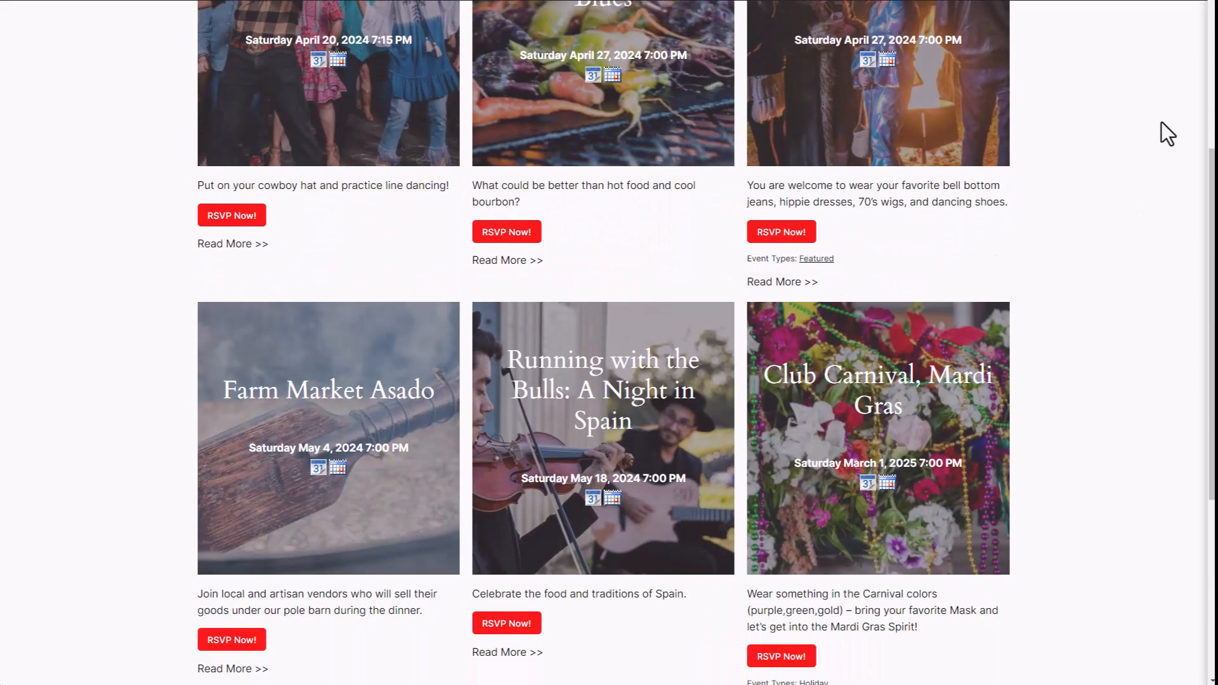
{"action": "scroll", "coordinate": [1162, 122], "scroll_direction": "down", "scroll_amount": 5}
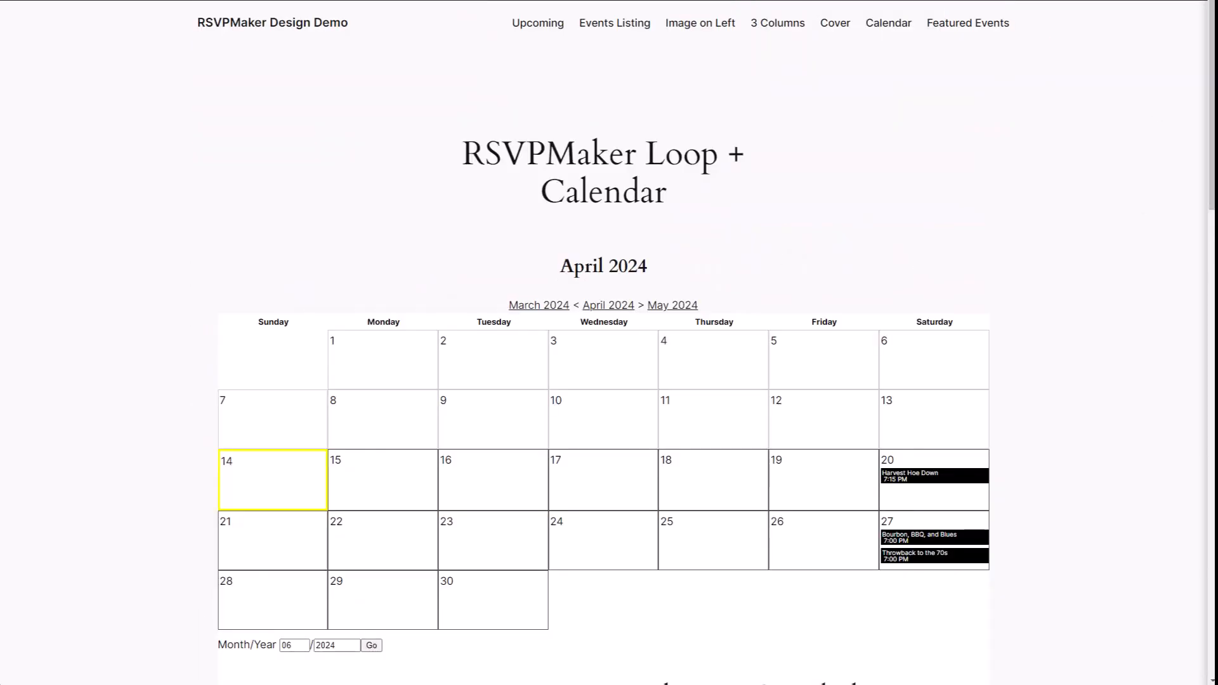
{"action": "scroll", "coordinate": [1036, 195], "scroll_direction": "down", "scroll_amount": 7}
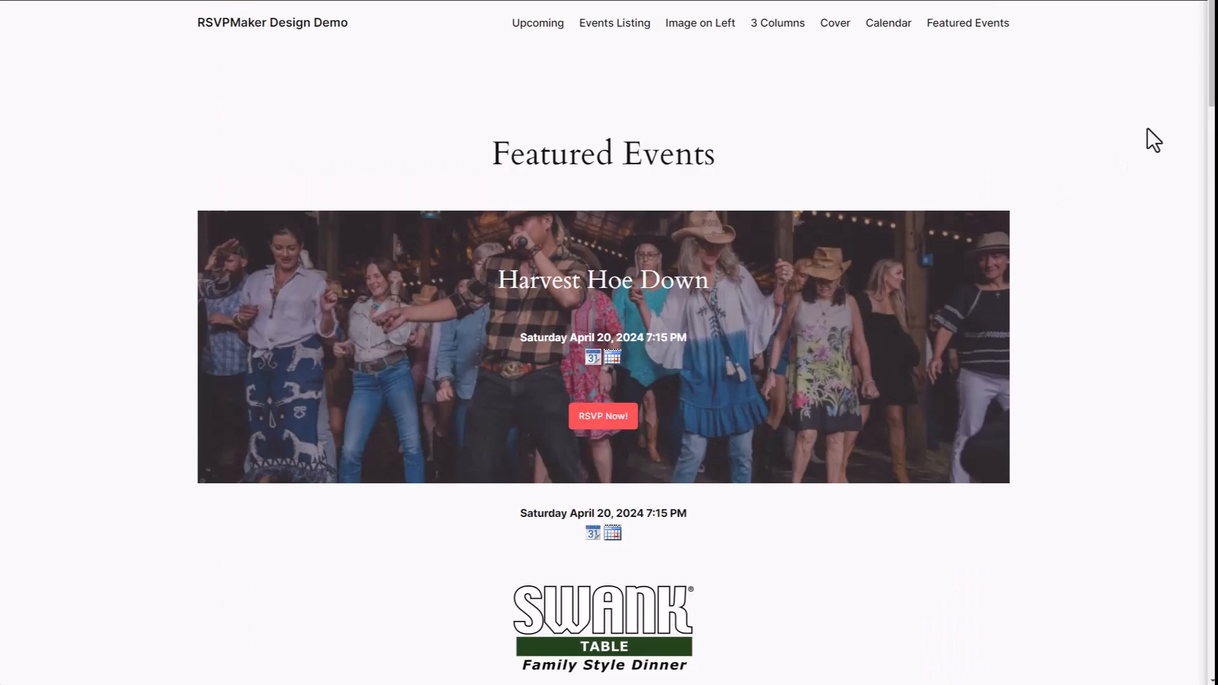
Examine the Featured Events demo page from the Harvest Hoe Down feature down to the two-column event listing
{"action": "scroll", "coordinate": [1145, 131], "scroll_direction": "down", "scroll_amount": 3}
{"action": "scroll", "coordinate": [1144, 131], "scroll_direction": "down", "scroll_amount": 15}
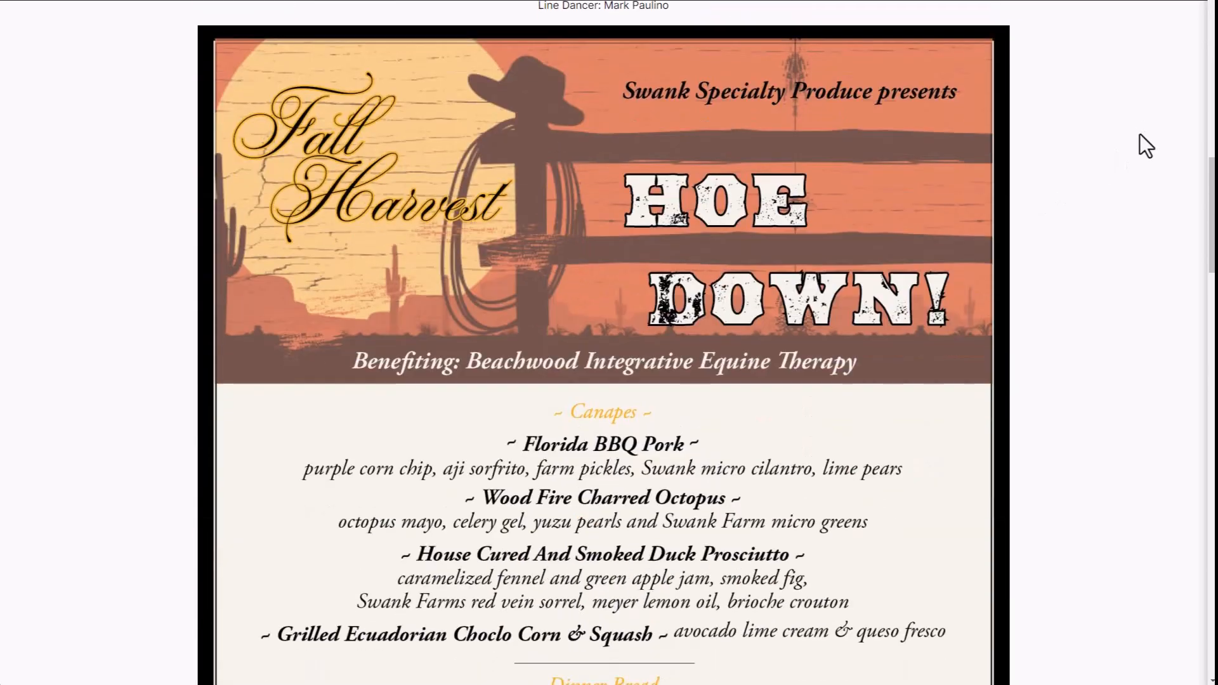
{"action": "scroll", "coordinate": [1139, 135], "scroll_direction": "down", "scroll_amount": 15}
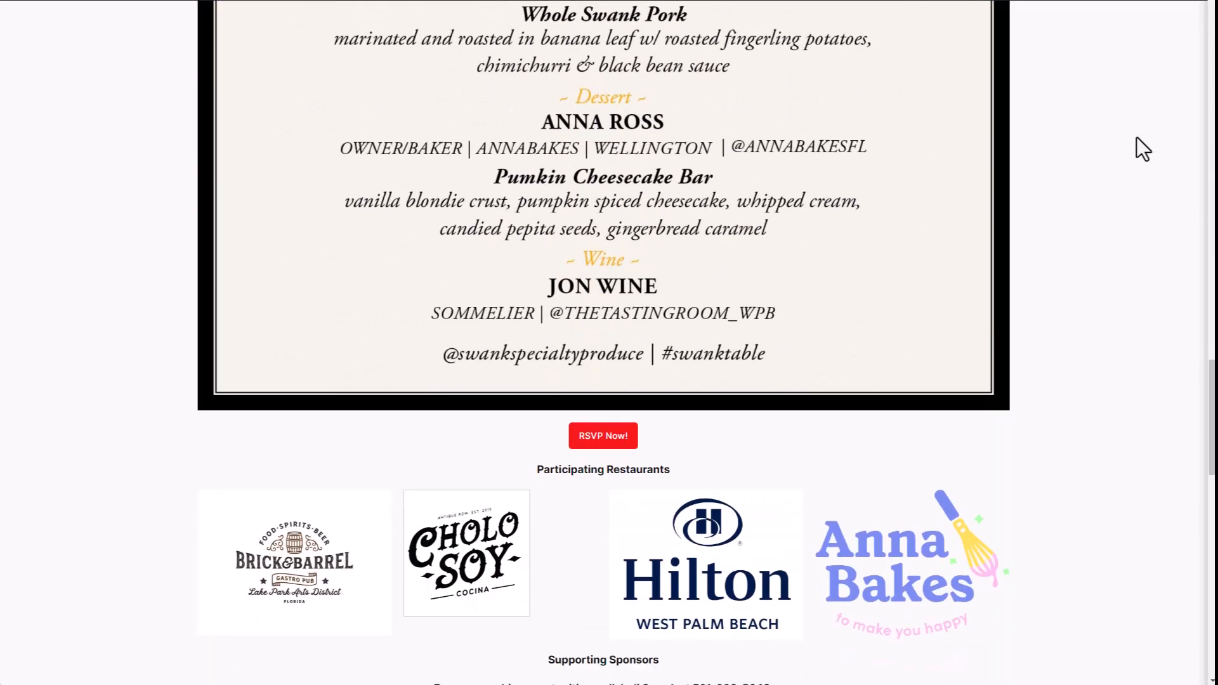
{"action": "scroll", "coordinate": [1134, 141], "scroll_direction": "down", "scroll_amount": 6}
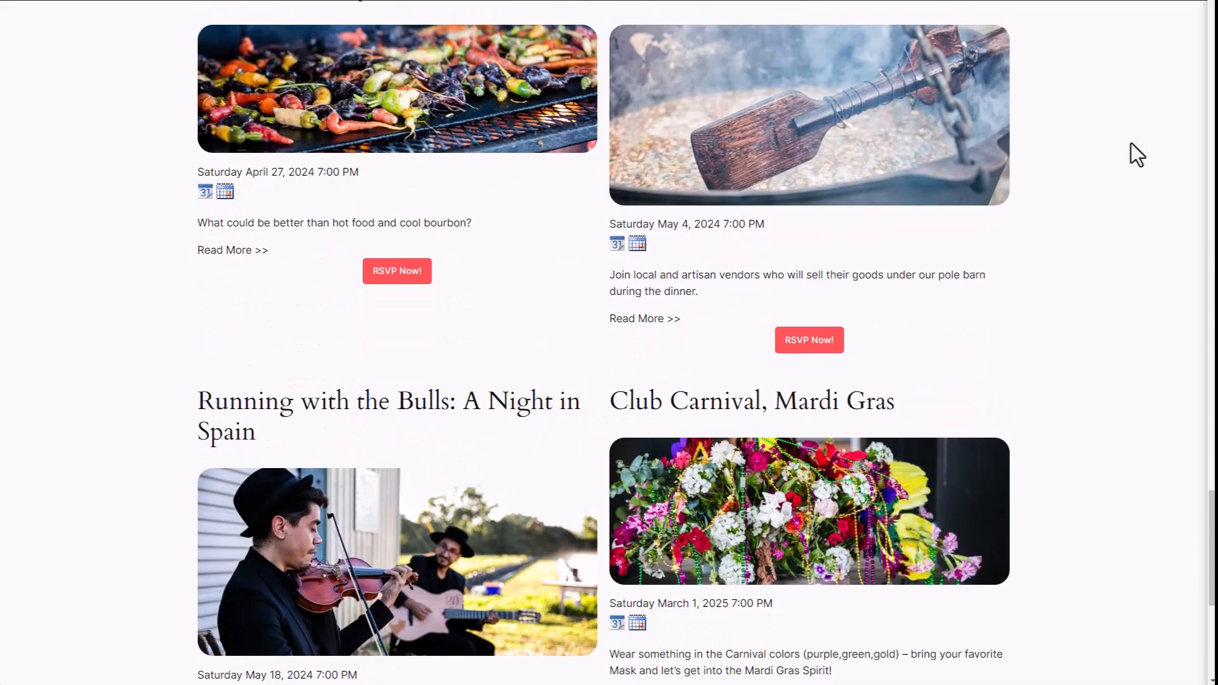
{"action": "scroll", "coordinate": [1132, 143], "scroll_direction": "down", "scroll_amount": 2}
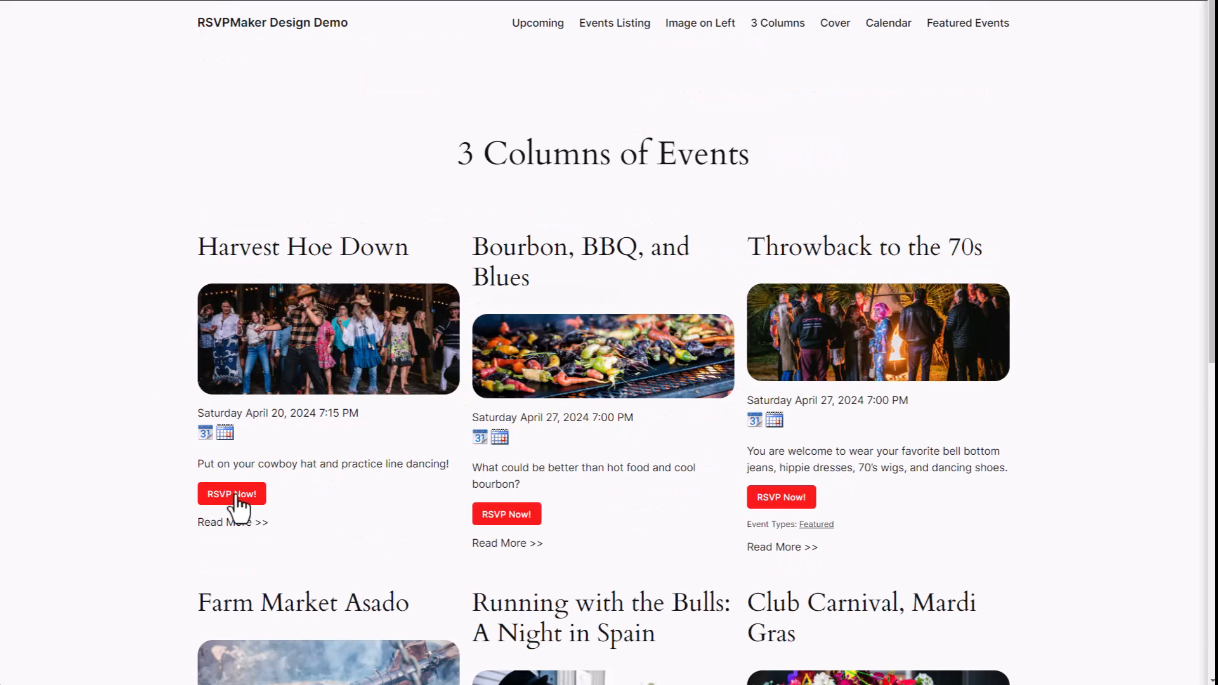
Open the RSVP form for the Harvest Hoe Down event and submit it with the guest's name, e-mail and mobile phone number
{"action": "left_click", "coordinate": [237, 498]}
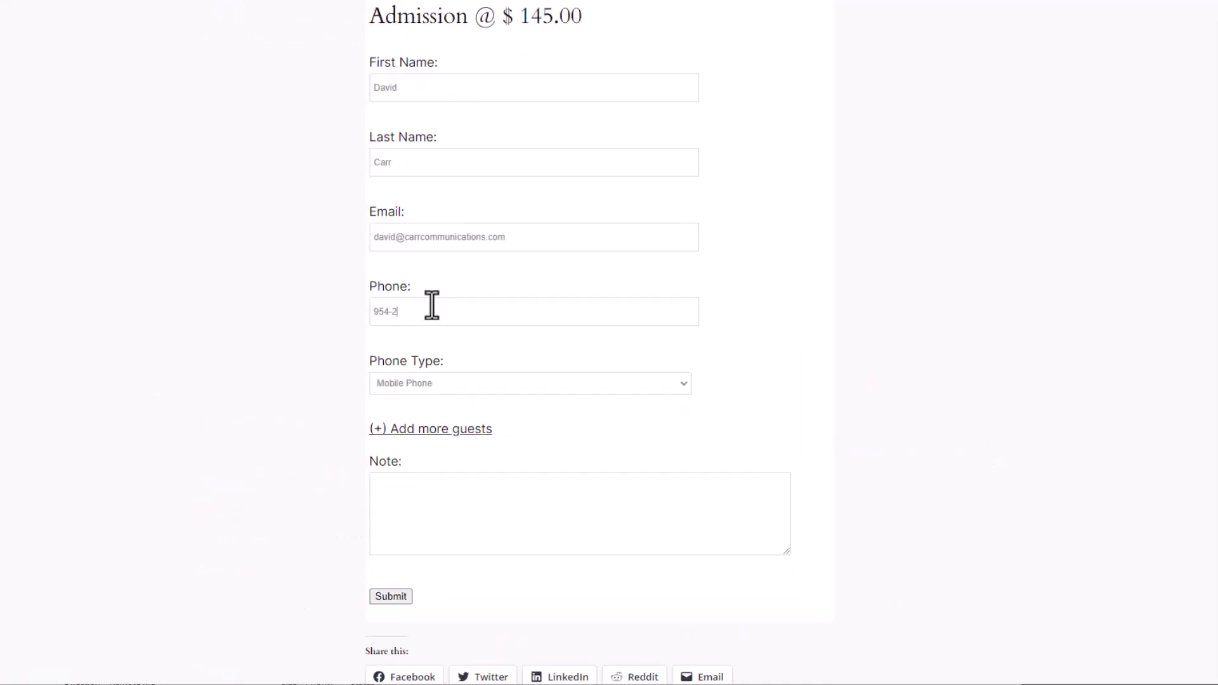
{"action": "left_click", "coordinate": [391, 597]}
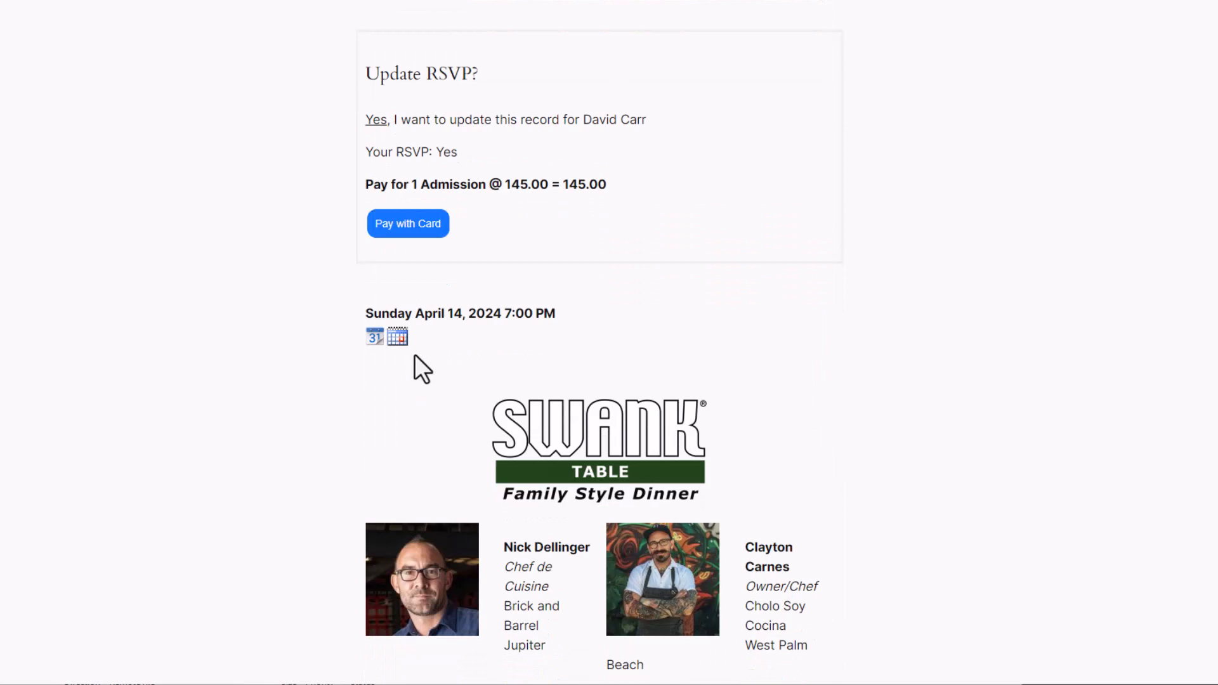
Choose card payment for the $145 admission and enter the card number, expiry date and CVC
{"action": "left_click", "coordinate": [424, 226]}
{"action": "left_click", "coordinate": [441, 328]}
{"action": "type", "text": "41111111111111111"}
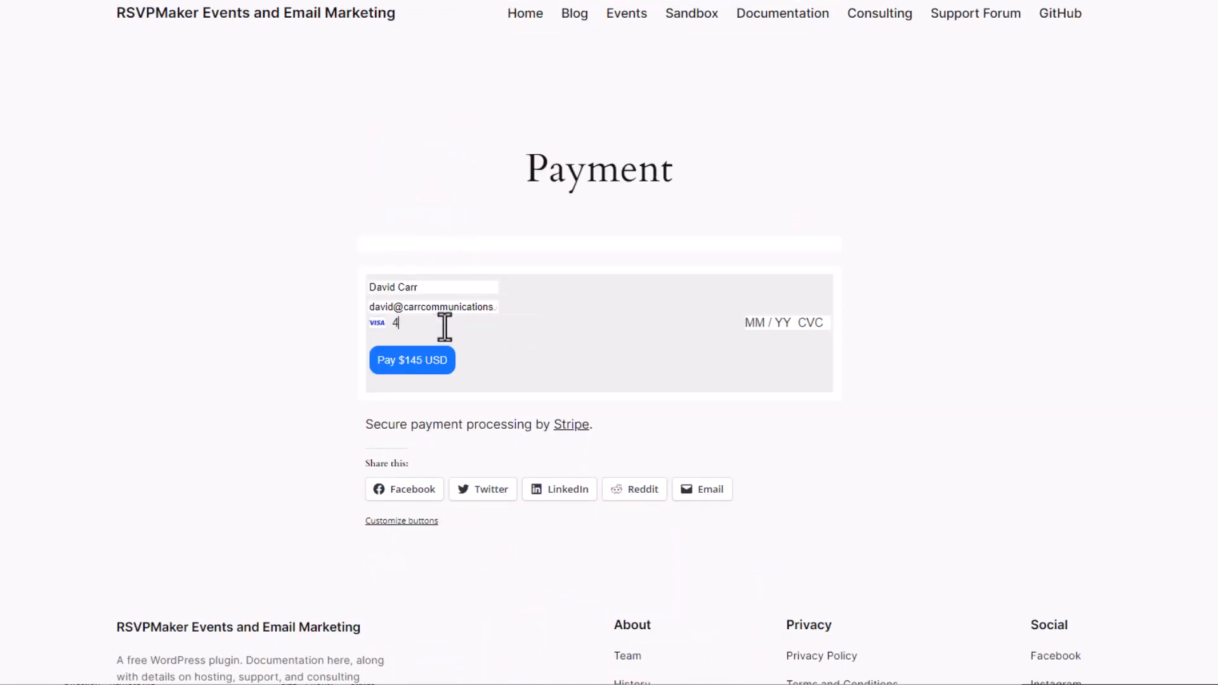
{"action": "type", "text": "12533333333"}
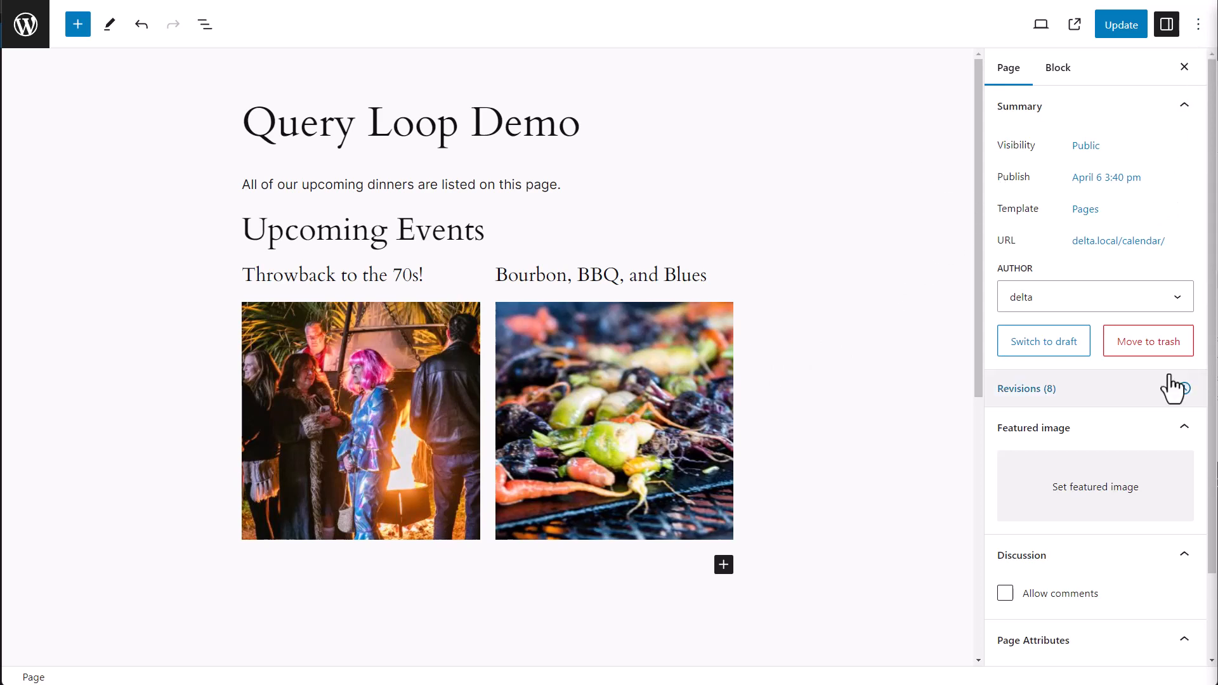
Review the Query Loop Demo page's settings and show the block settings of its introductory paragraph
{"action": "scroll", "coordinate": [1199, 336], "scroll_direction": "down", "scroll_amount": 1}
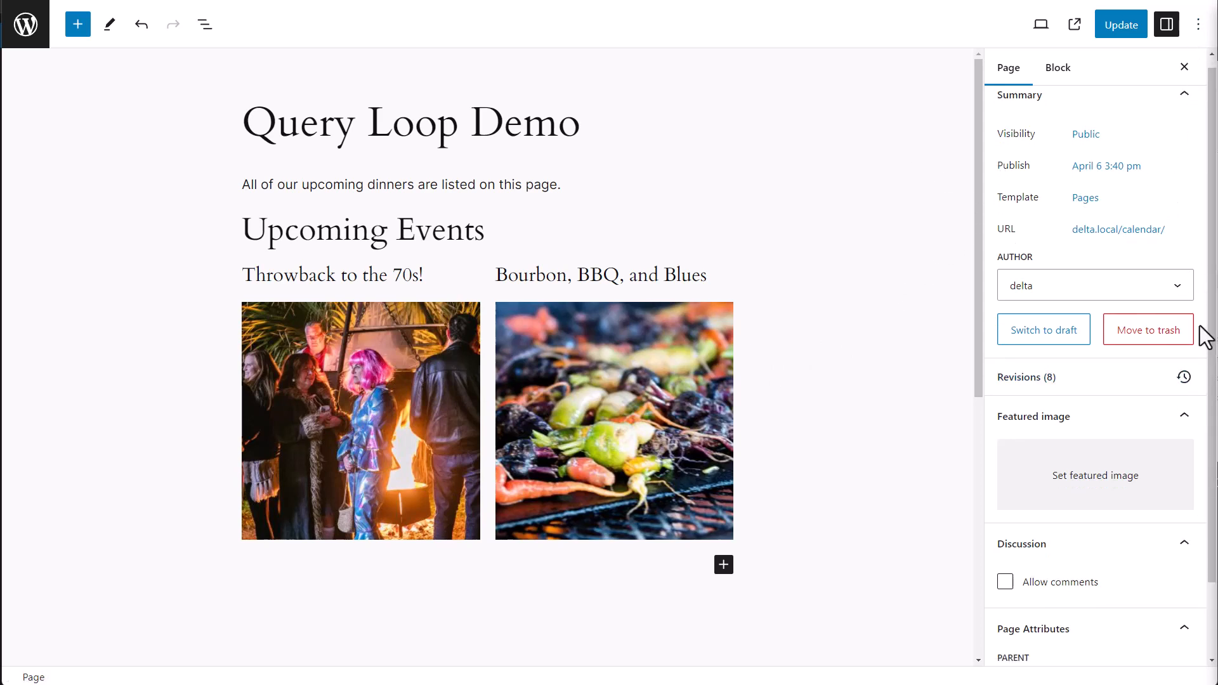
{"action": "scroll", "coordinate": [1129, 444], "scroll_direction": "down", "scroll_amount": 2}
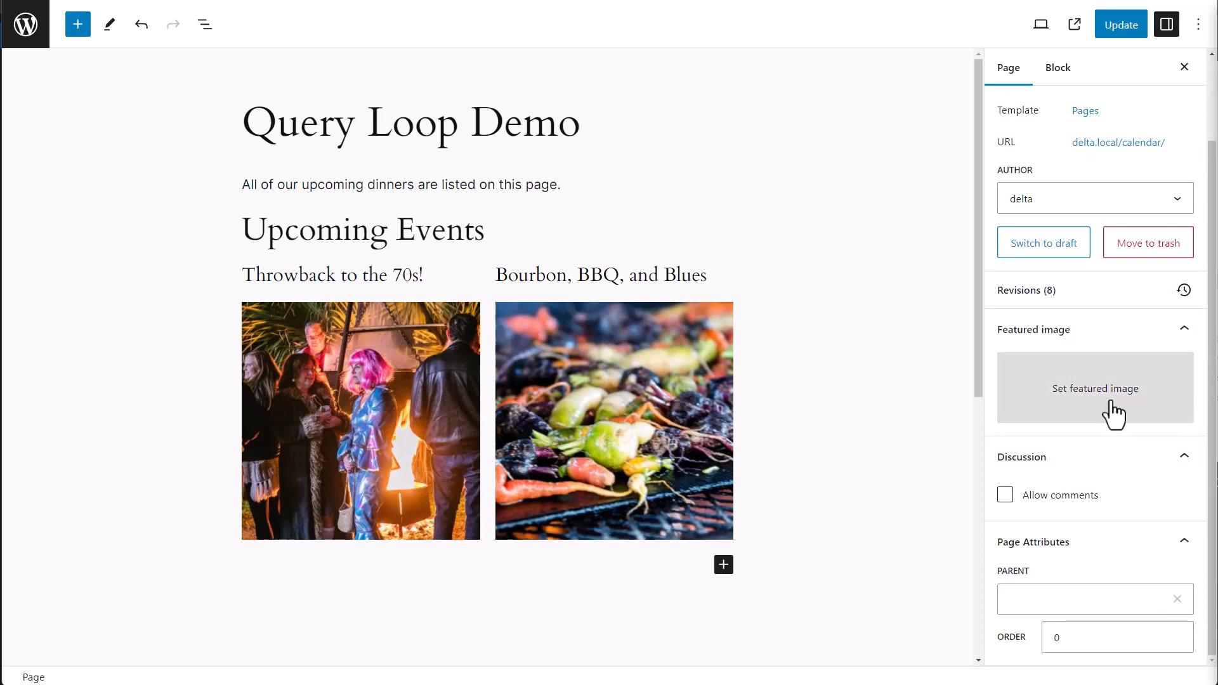
{"action": "left_click", "coordinate": [302, 185]}
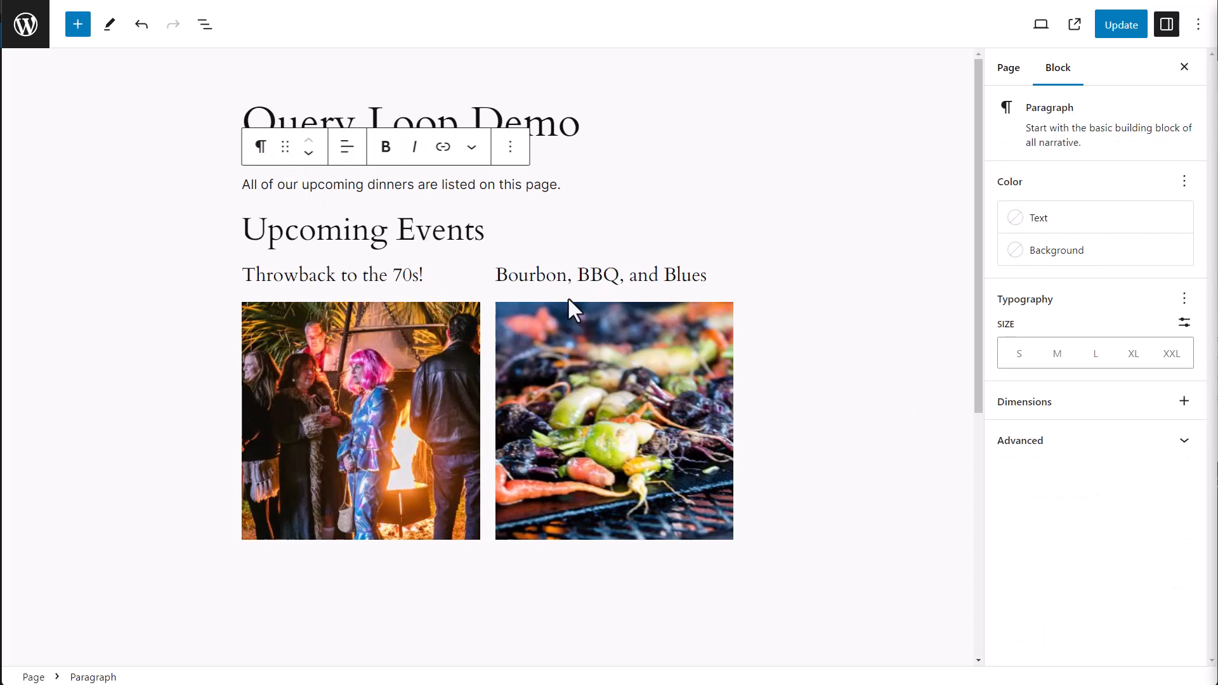
Show the block settings of the Upcoming Events heading and the Throwback to the 70s image, and display the page's block structure
{"action": "left_click", "coordinate": [279, 228]}
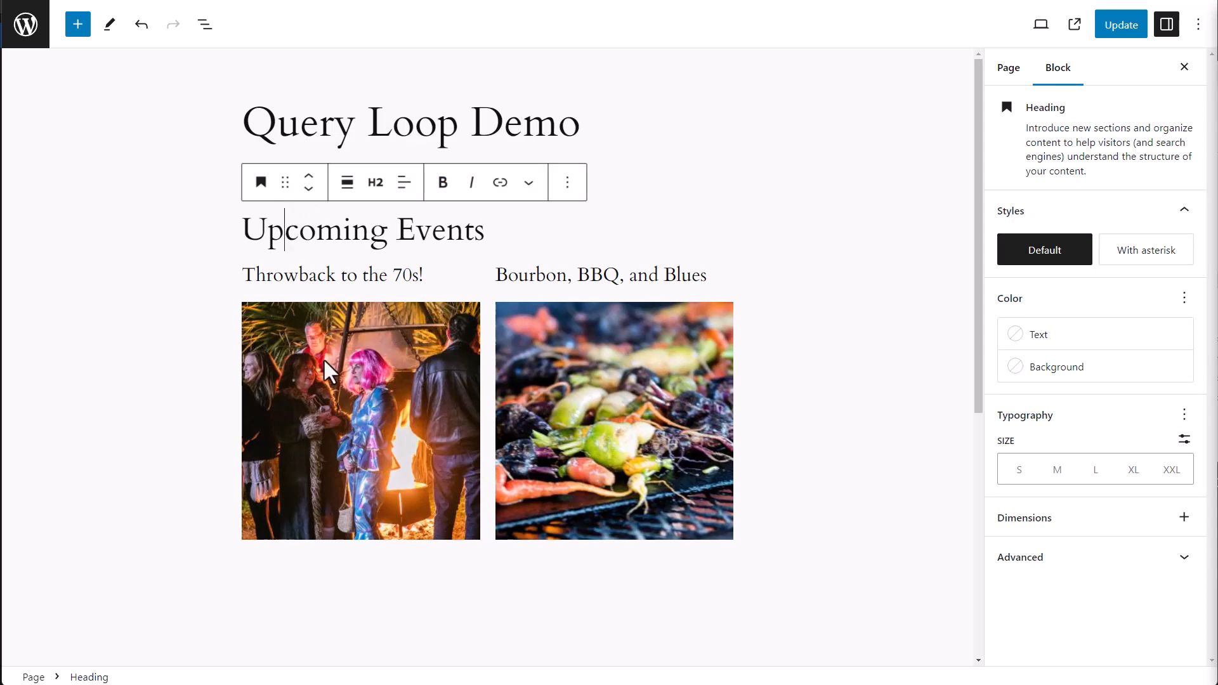
{"action": "left_click", "coordinate": [326, 333]}
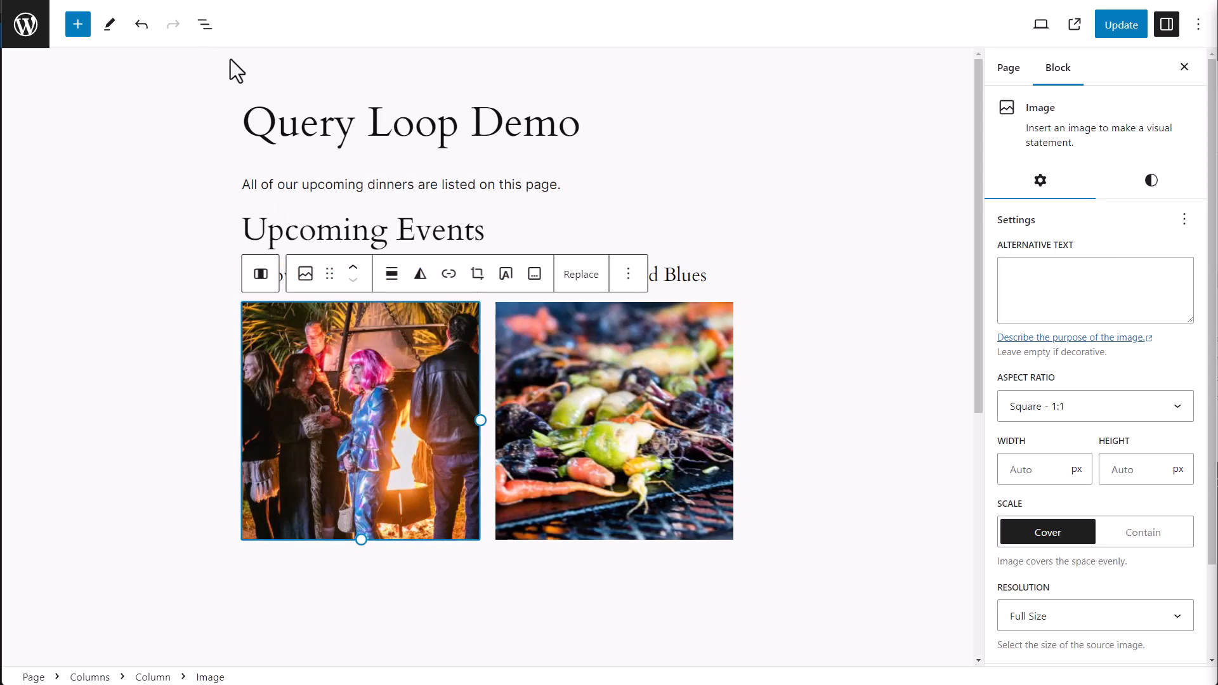
{"action": "left_click", "coordinate": [204, 27]}
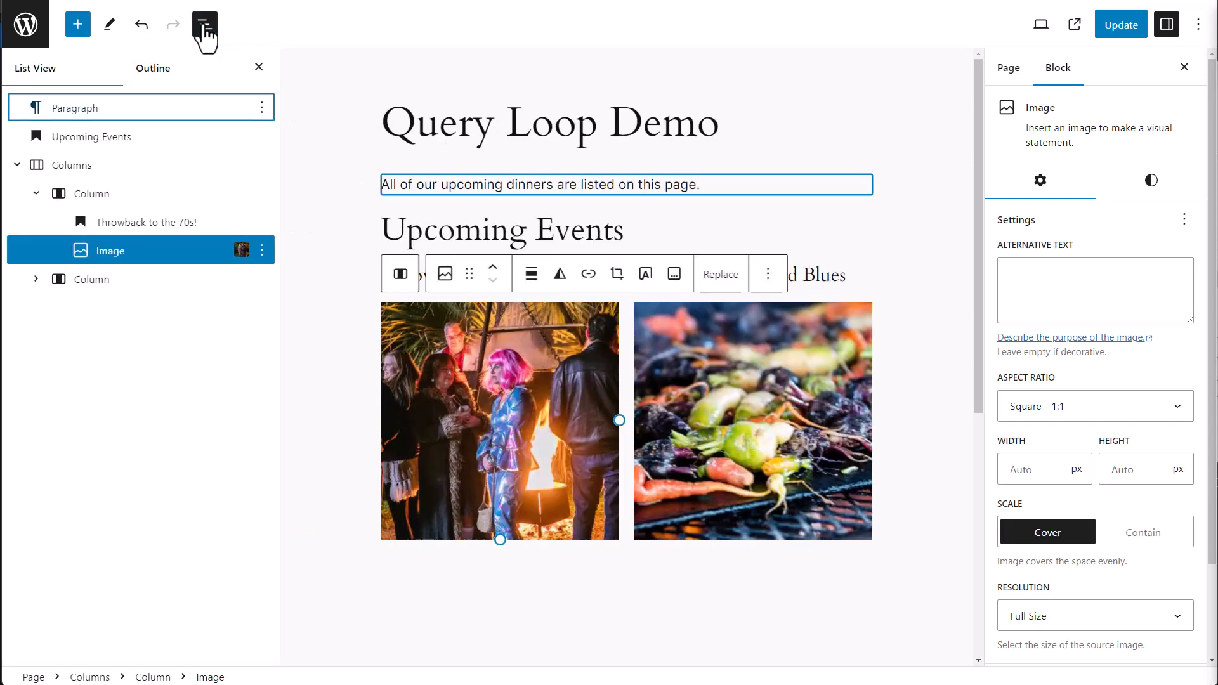
Try three columns in the Columns block and restore it to two columns
{"action": "left_click", "coordinate": [94, 166]}
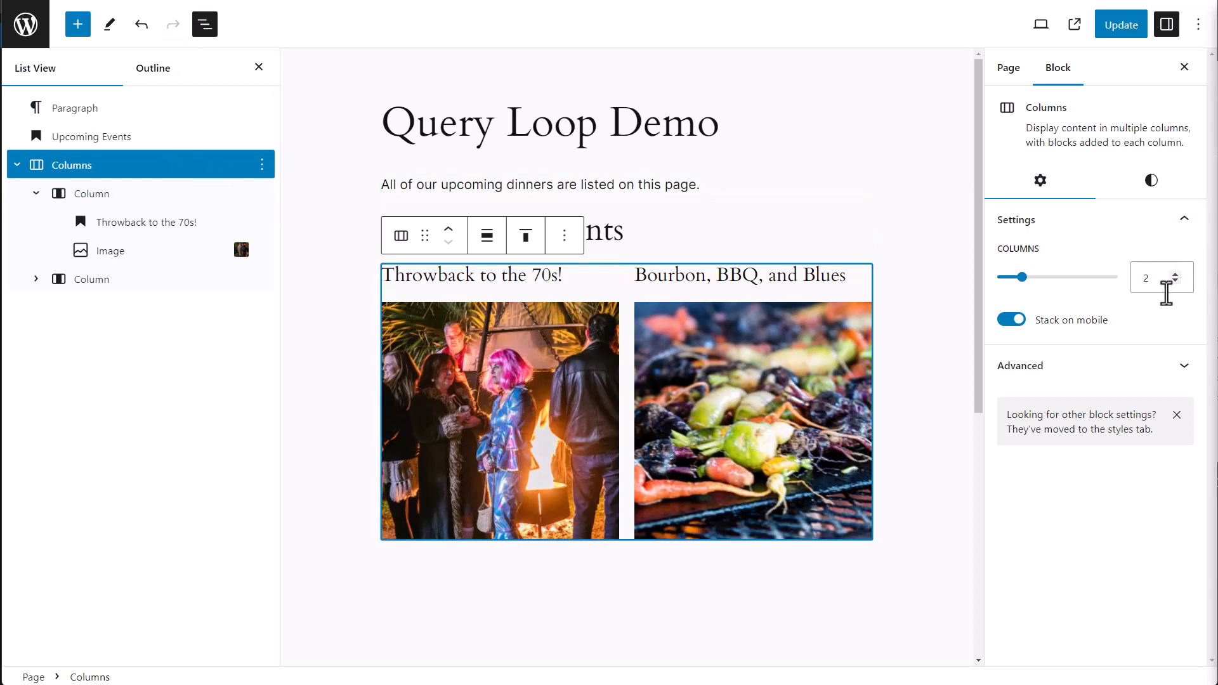
{"action": "left_click", "coordinate": [1175, 274]}
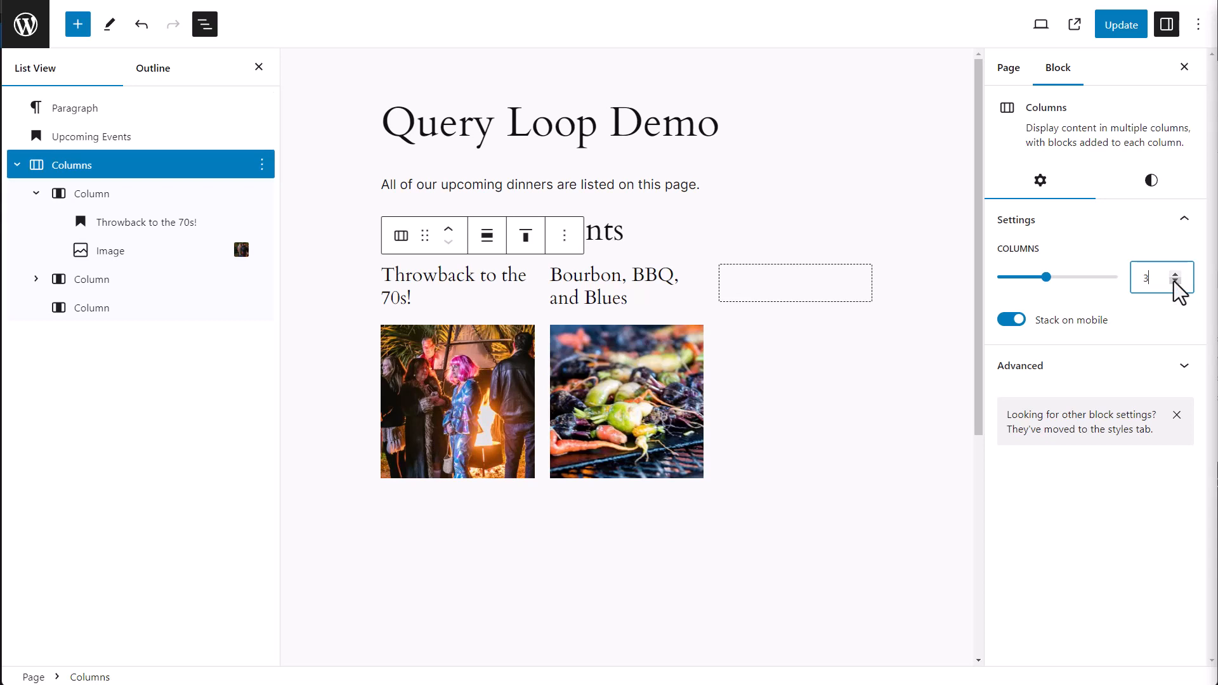
{"action": "left_click", "coordinate": [1175, 281]}
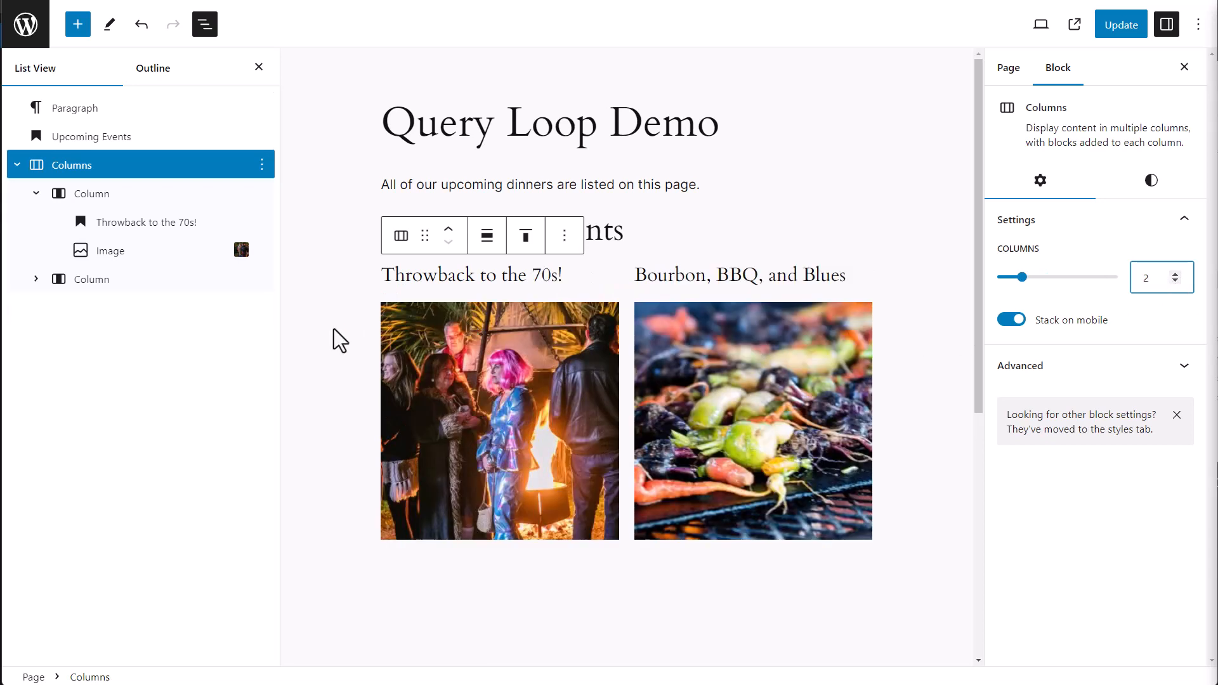
Inspect the heading and image blocks nested inside each of the two columns
{"action": "left_click", "coordinate": [137, 222]}
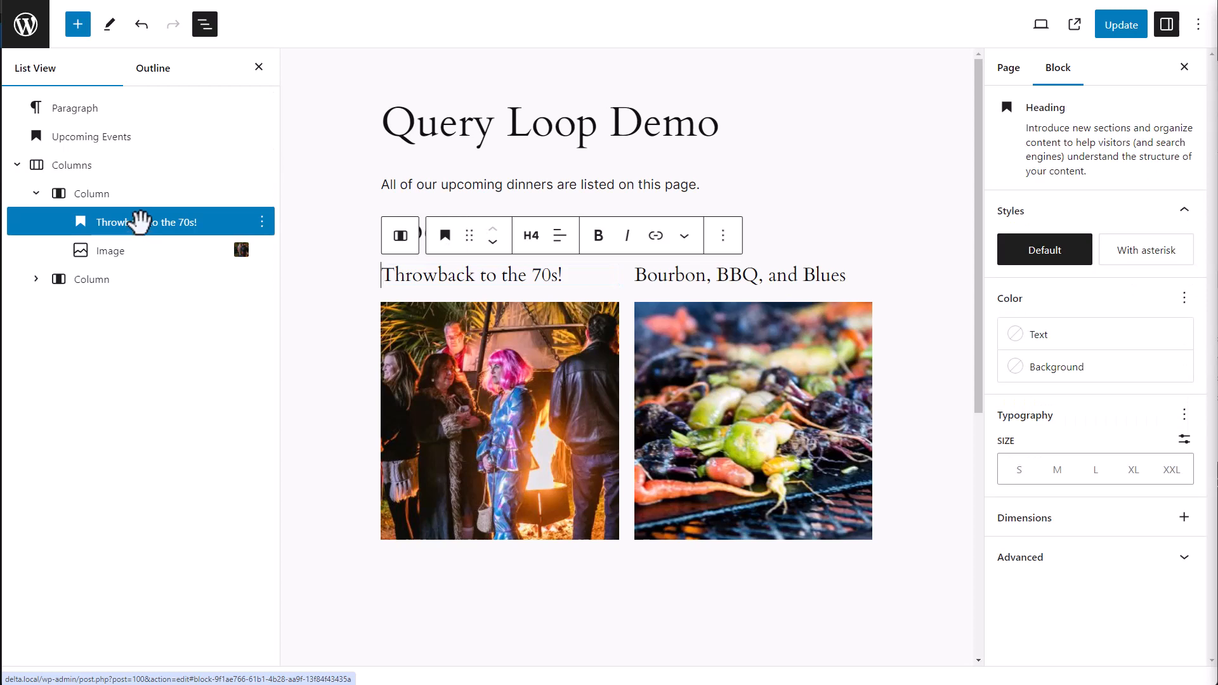
{"action": "left_click", "coordinate": [114, 255]}
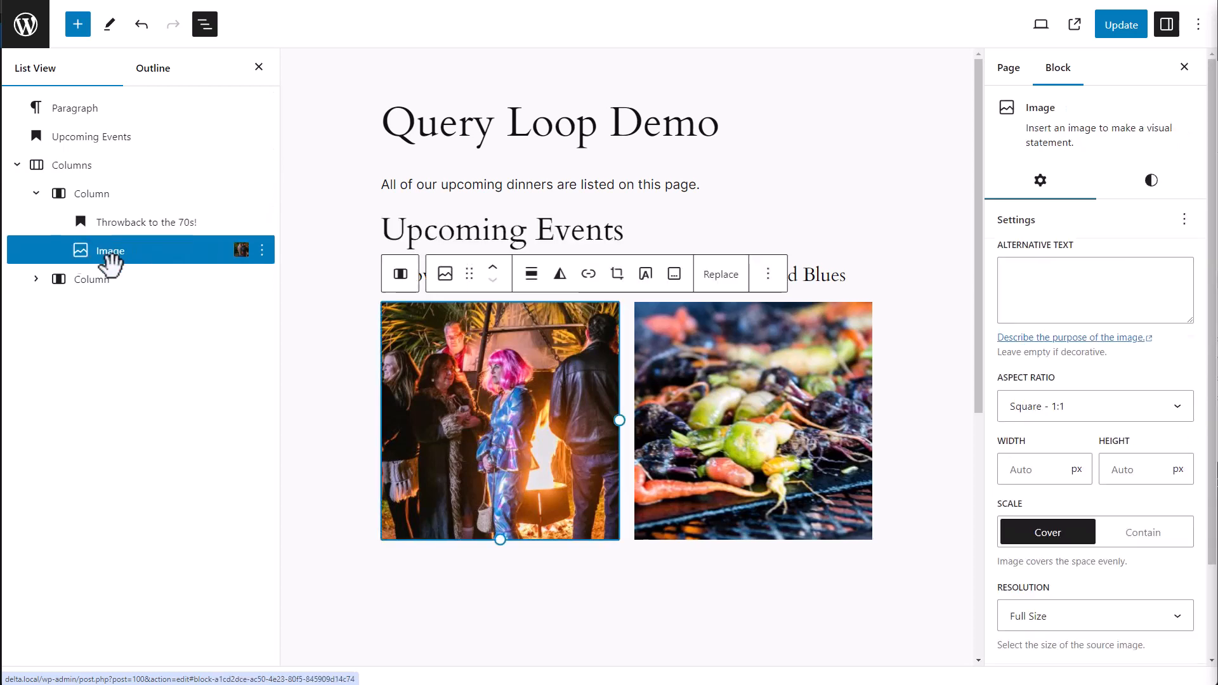
{"action": "left_click", "coordinate": [36, 280]}
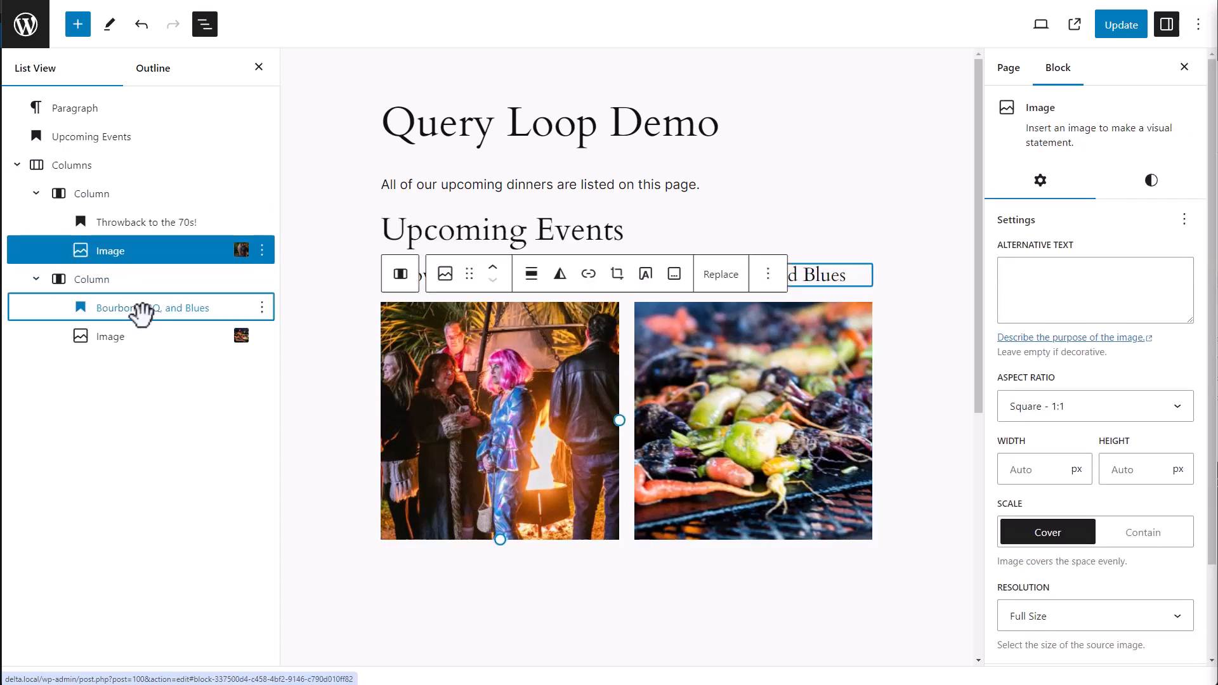
{"action": "left_click", "coordinate": [140, 335]}
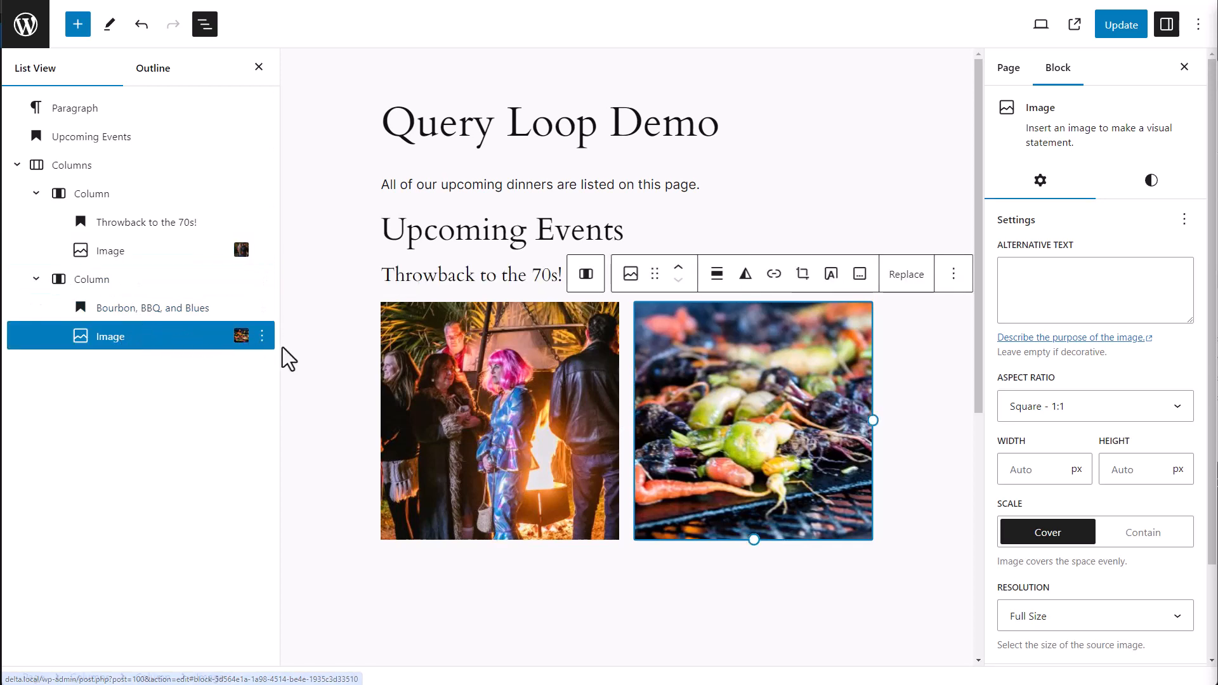
Place the Bourbon, BBQ, and Blues heading below its image and try moving the Throwback to the 70s image upward in the block structure
{"action": "left_click_drag", "start_coordinate": [158, 309], "coordinate": [158, 345]}
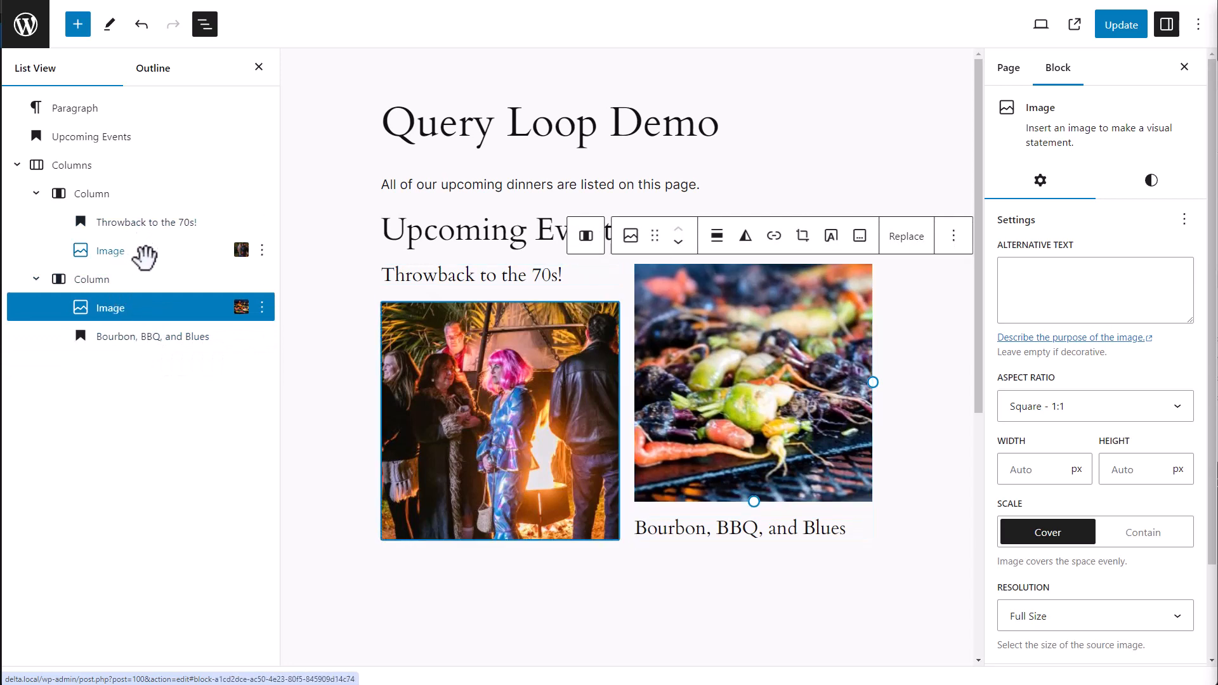
{"action": "left_click", "coordinate": [116, 251]}
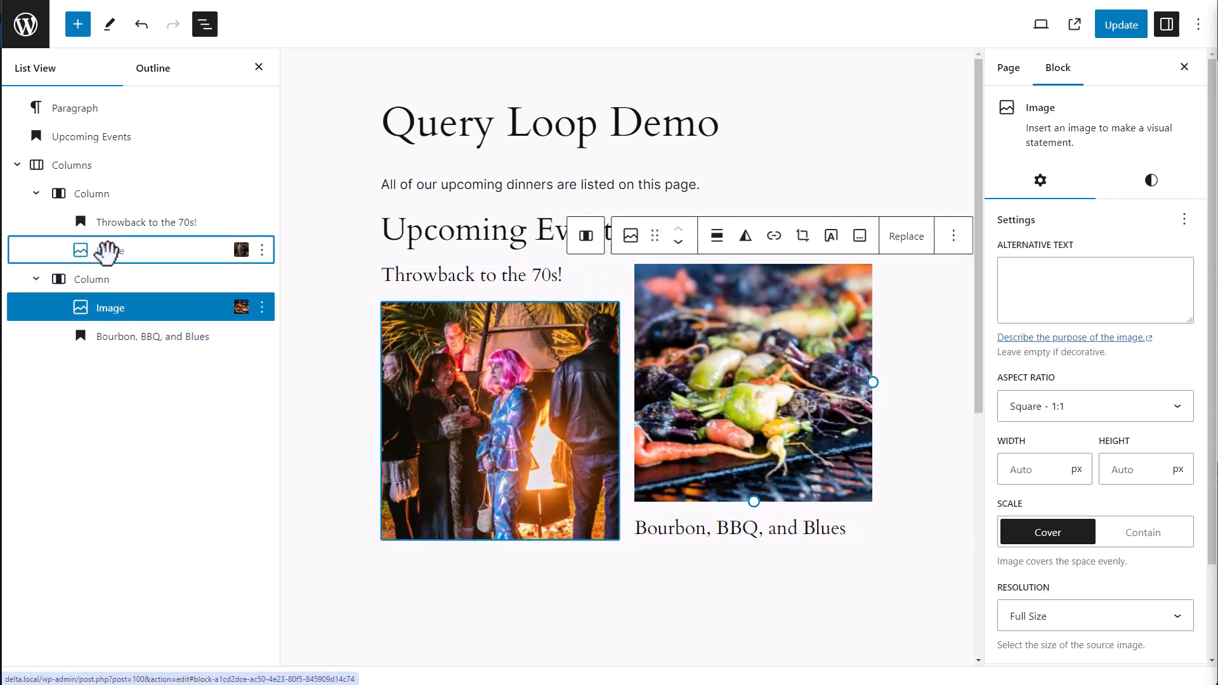
{"action": "left_click_drag", "start_coordinate": [116, 251], "coordinate": [131, 158]}
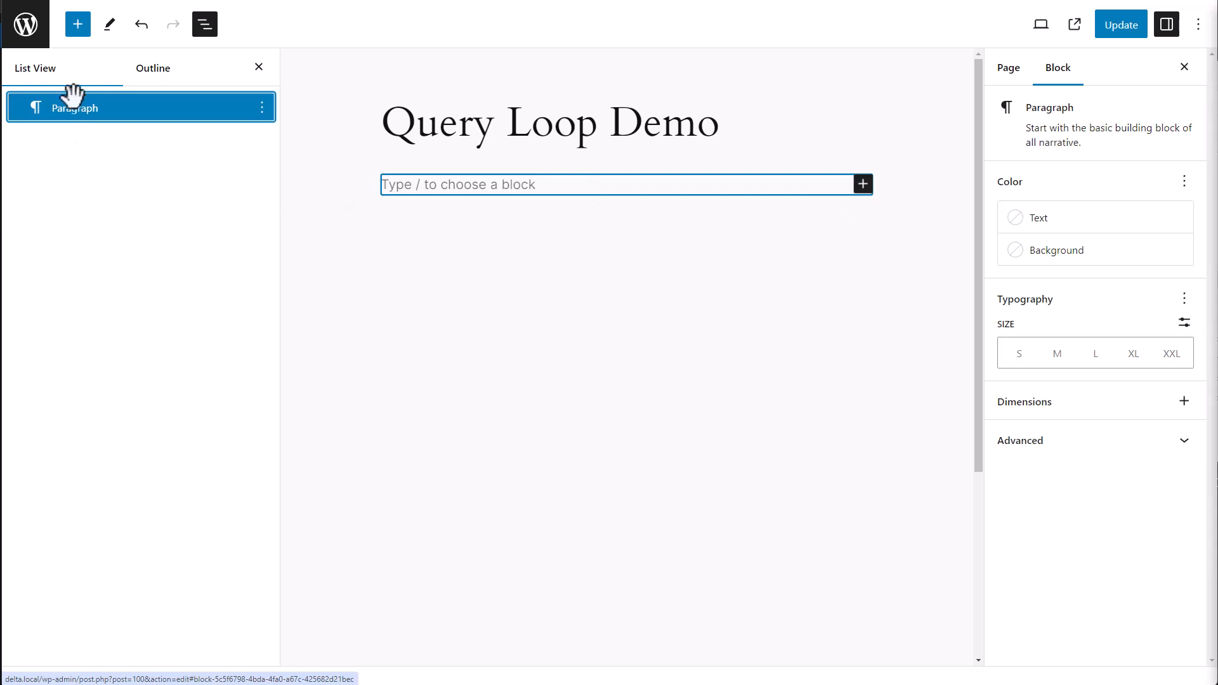
Search the block library for "query loop" and insert a standard Query Loop block on the empty page
{"action": "left_click", "coordinate": [78, 26]}
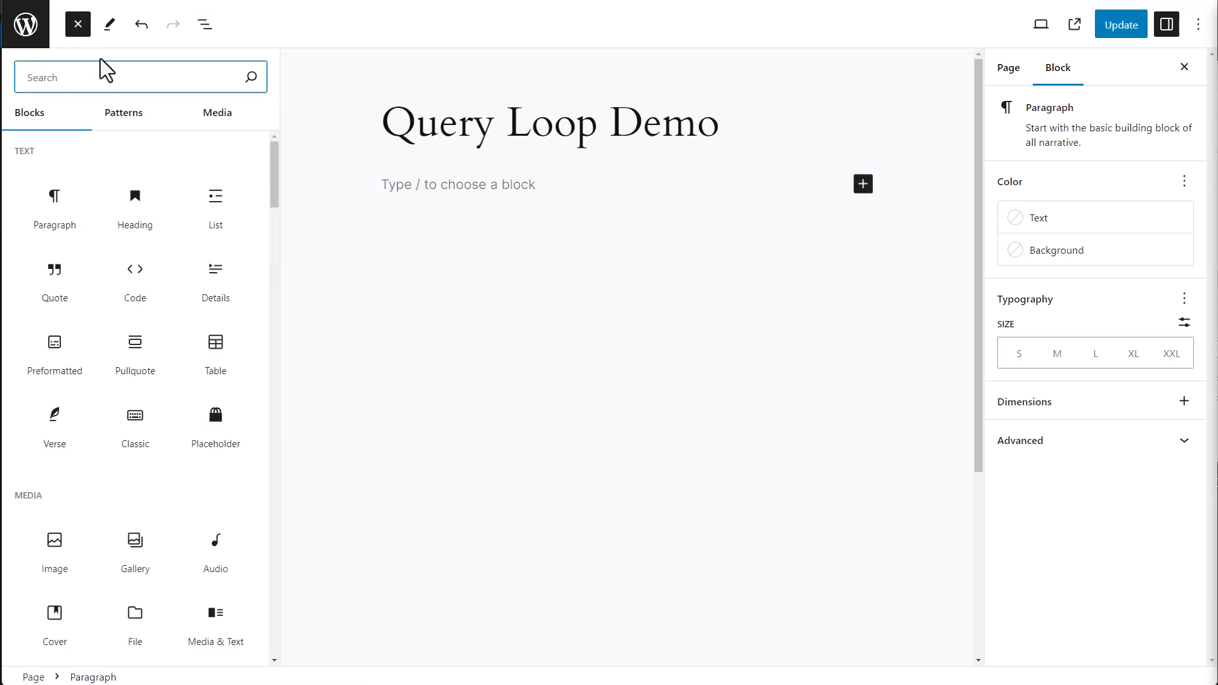
{"action": "type", "text": "que"}
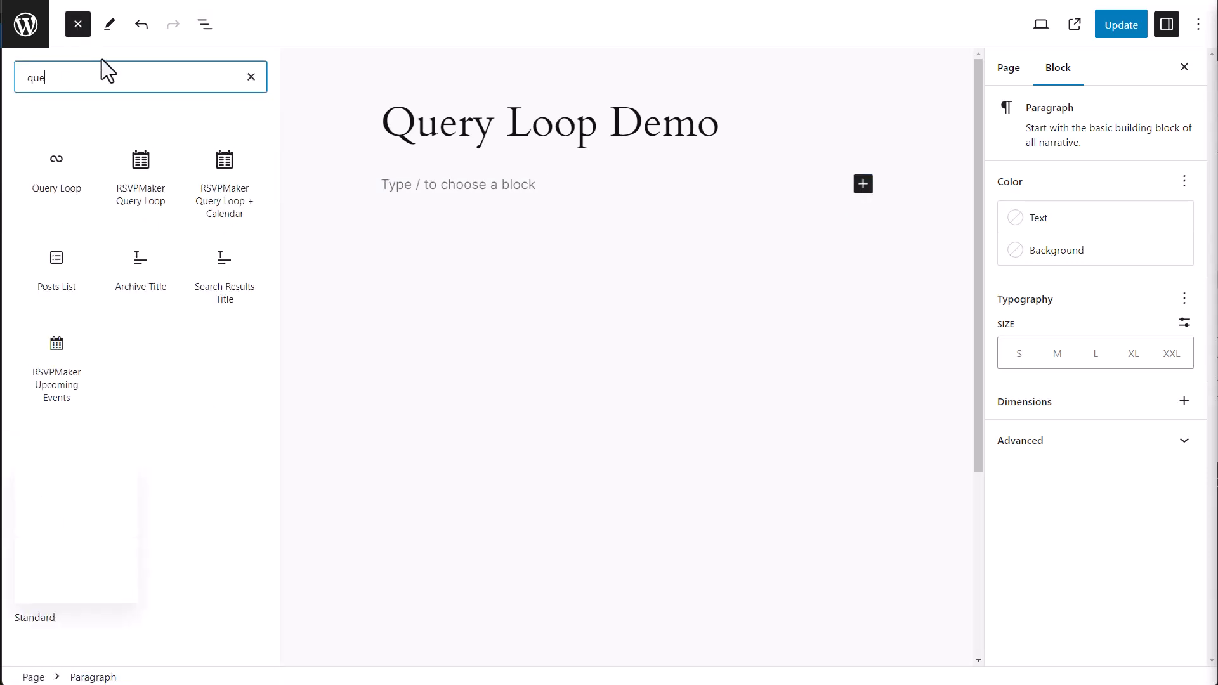
{"action": "type", "text": "ry loop"}
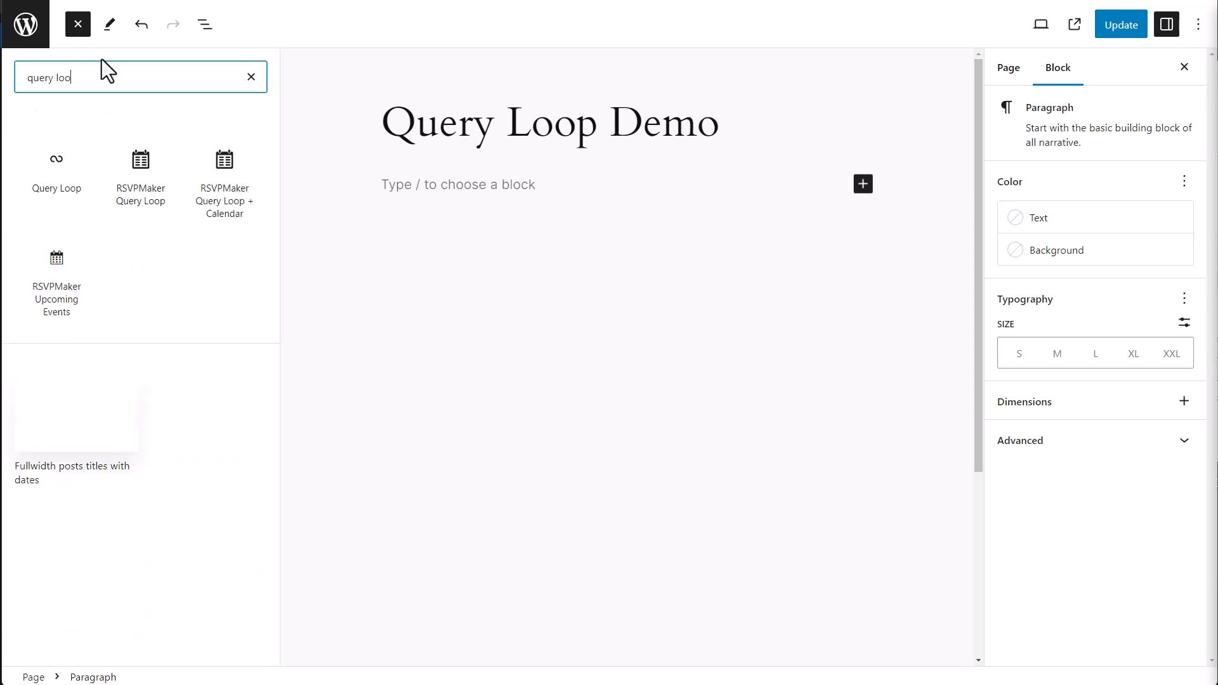
{"action": "mouse_move", "coordinate": [66, 155]}
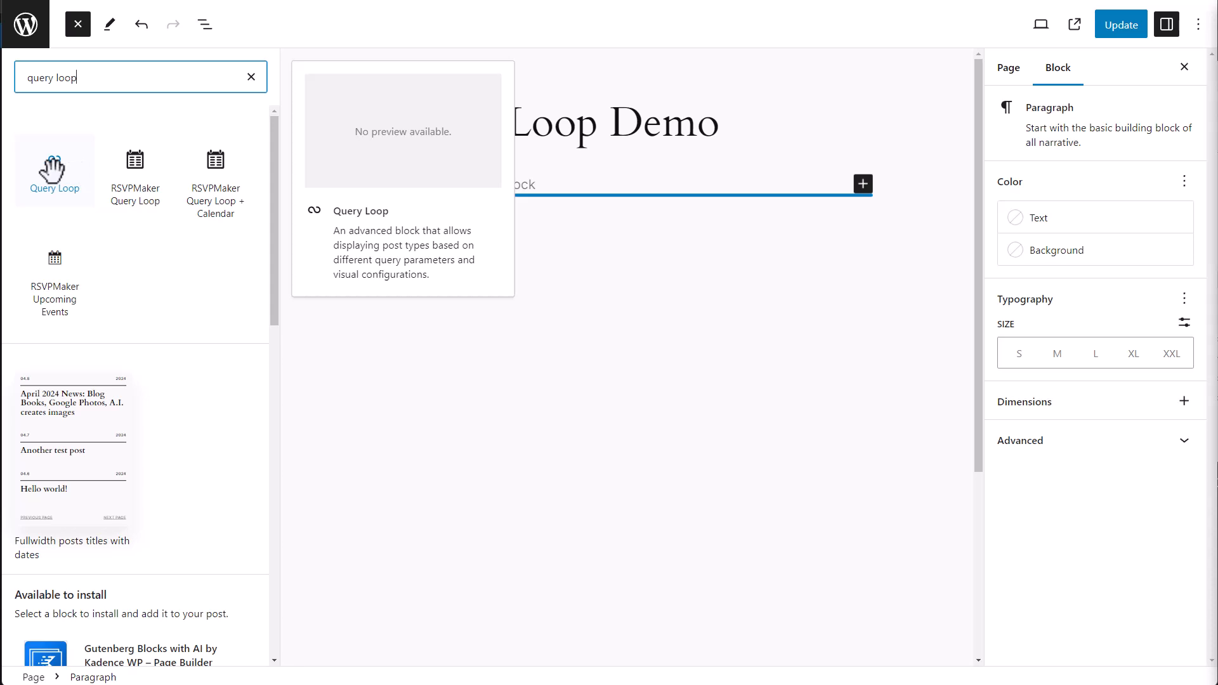
{"action": "left_click", "coordinate": [52, 169]}
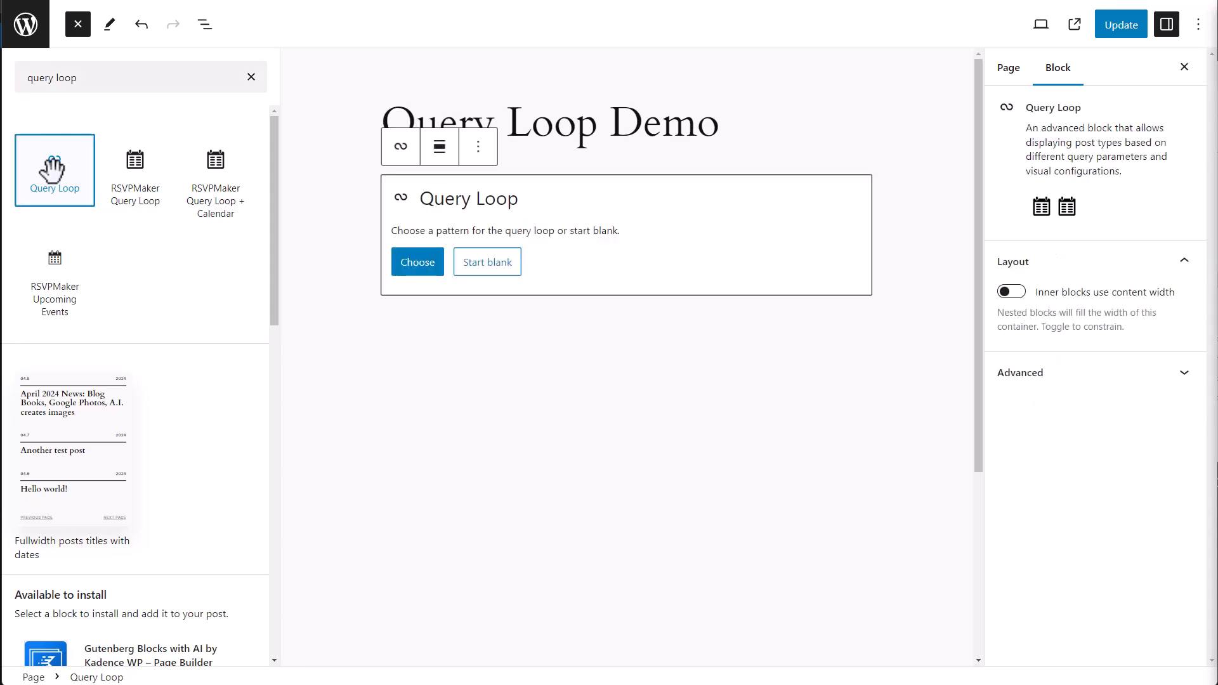
Apply the Standard pattern to the new Query Loop block
{"action": "left_click", "coordinate": [419, 264]}
{"action": "left_click", "coordinate": [278, 262]}
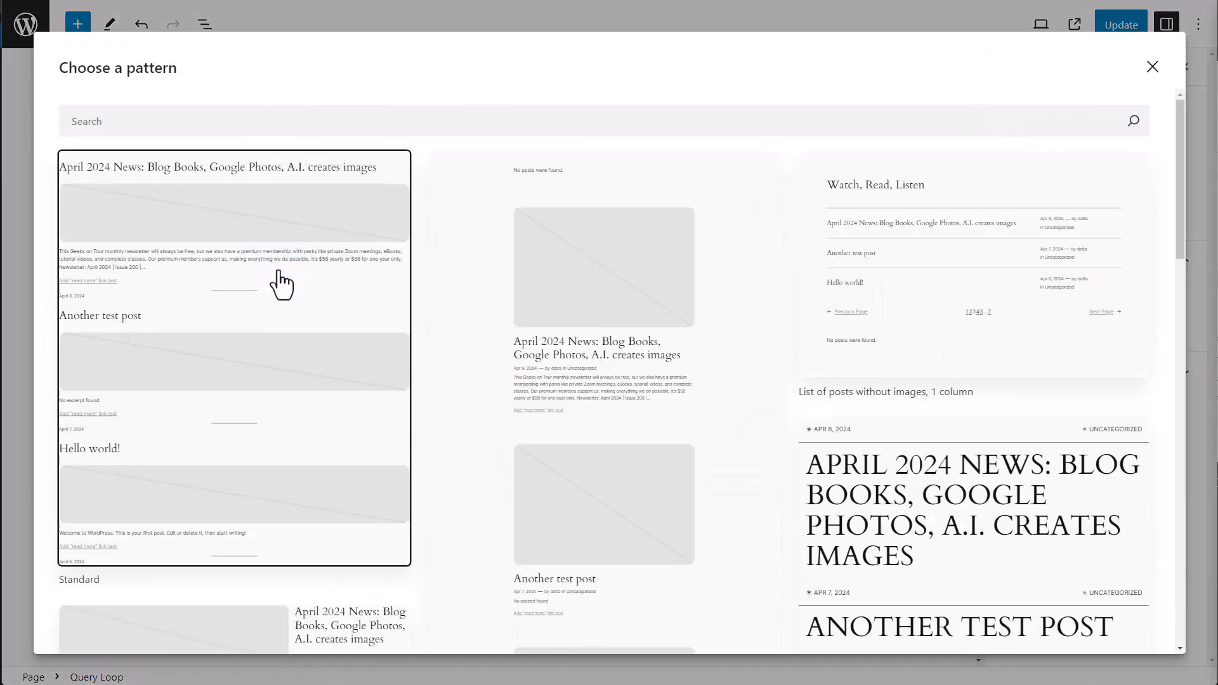
{"action": "left_click", "coordinate": [315, 313]}
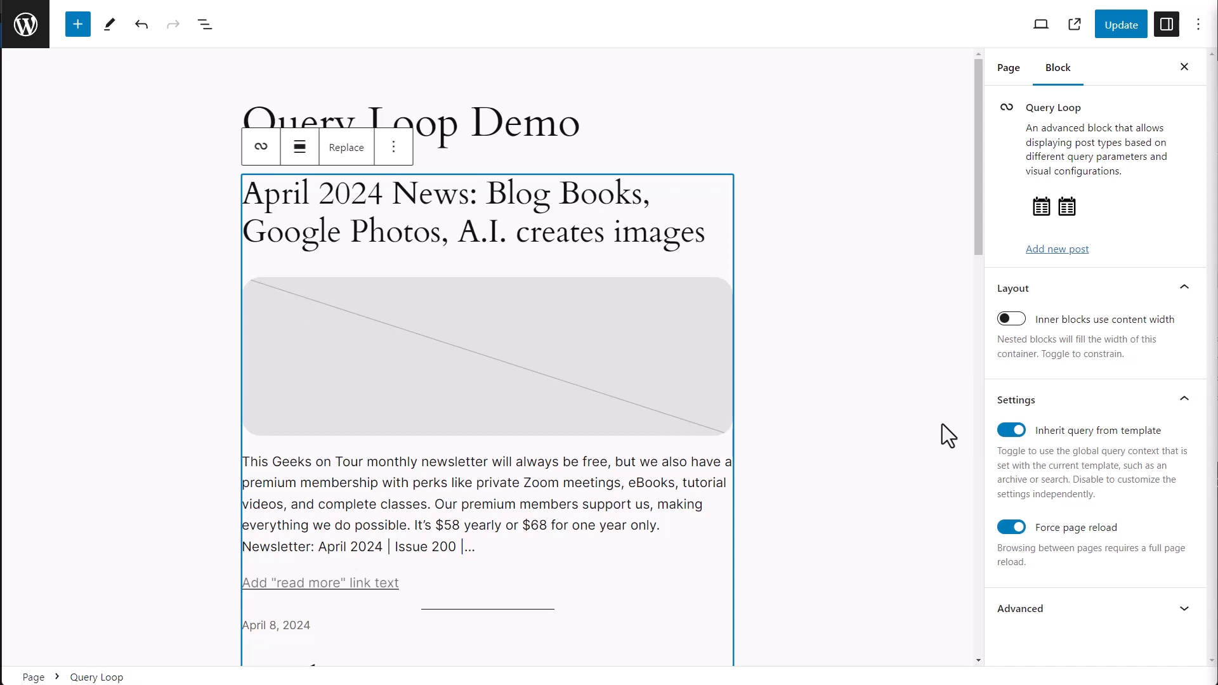
Turn off Inherit query from template for the query loop and set its post type to RSVP Event
{"action": "left_click", "coordinate": [1010, 432]}
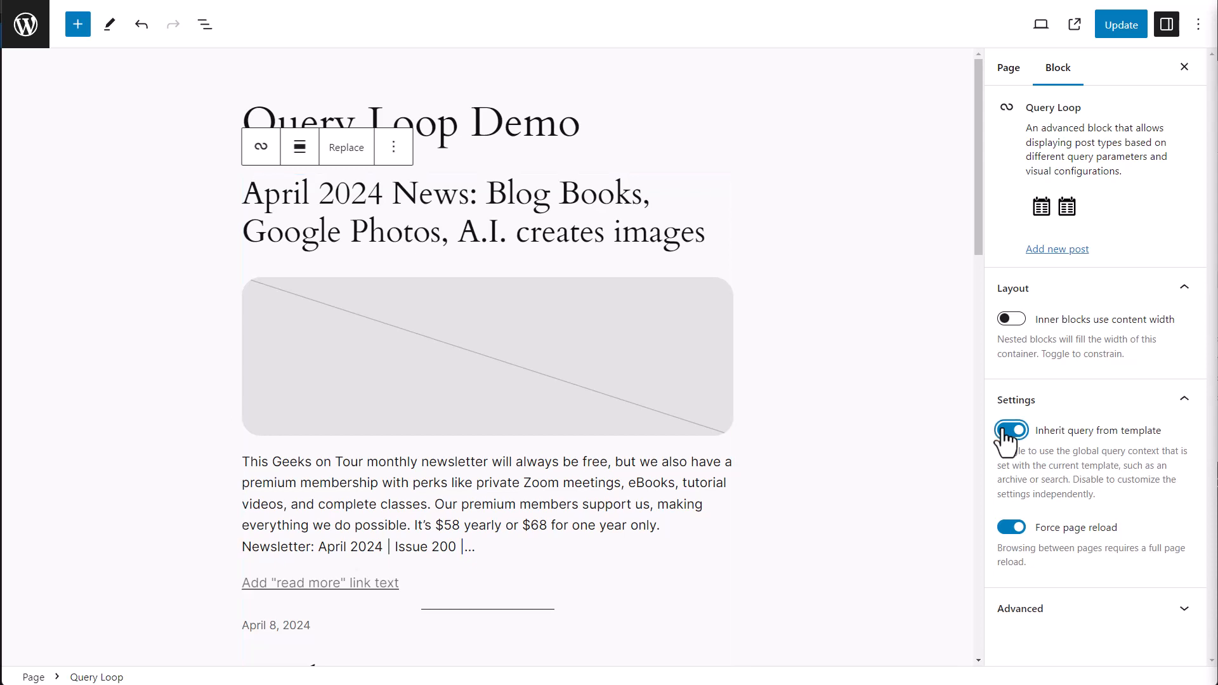
{"action": "scroll", "coordinate": [1153, 519], "scroll_direction": "down", "scroll_amount": 3}
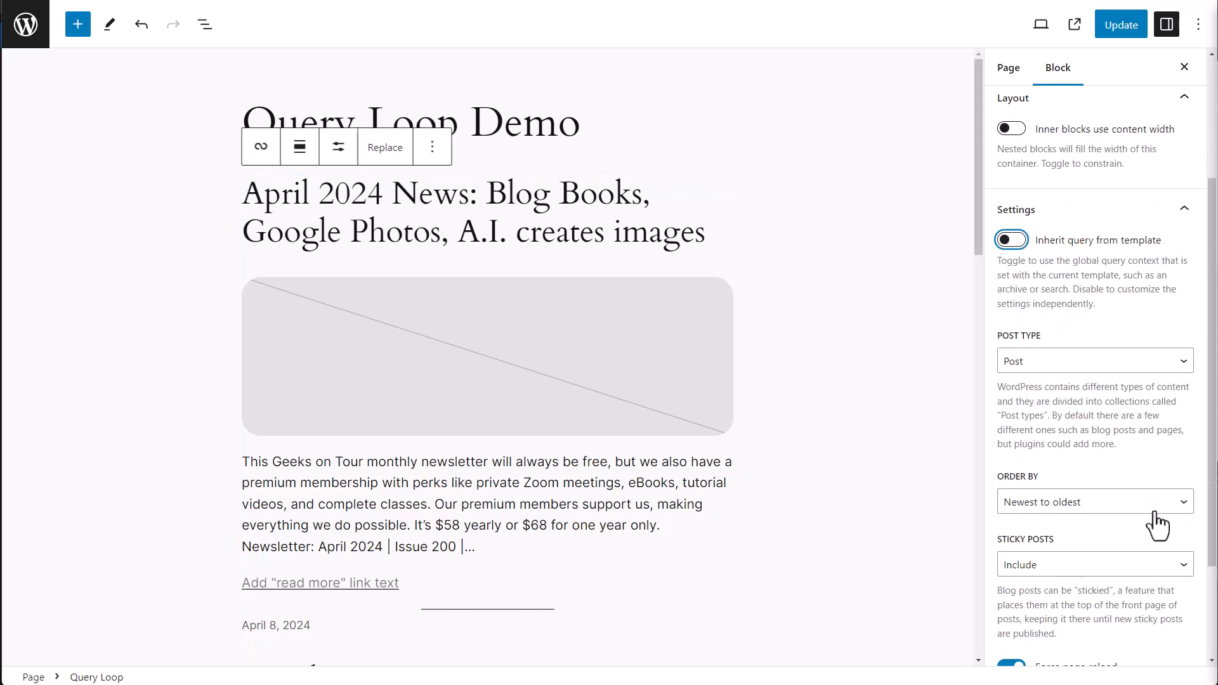
{"action": "left_click", "coordinate": [1100, 363]}
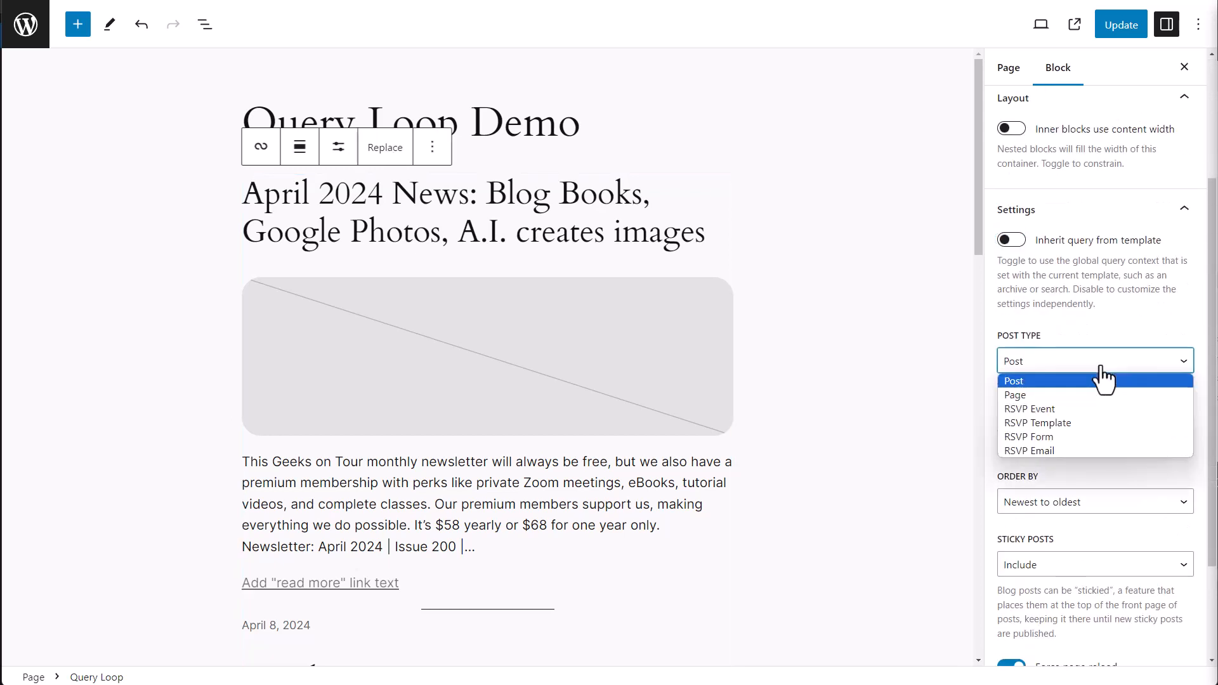
{"action": "left_click", "coordinate": [1104, 410]}
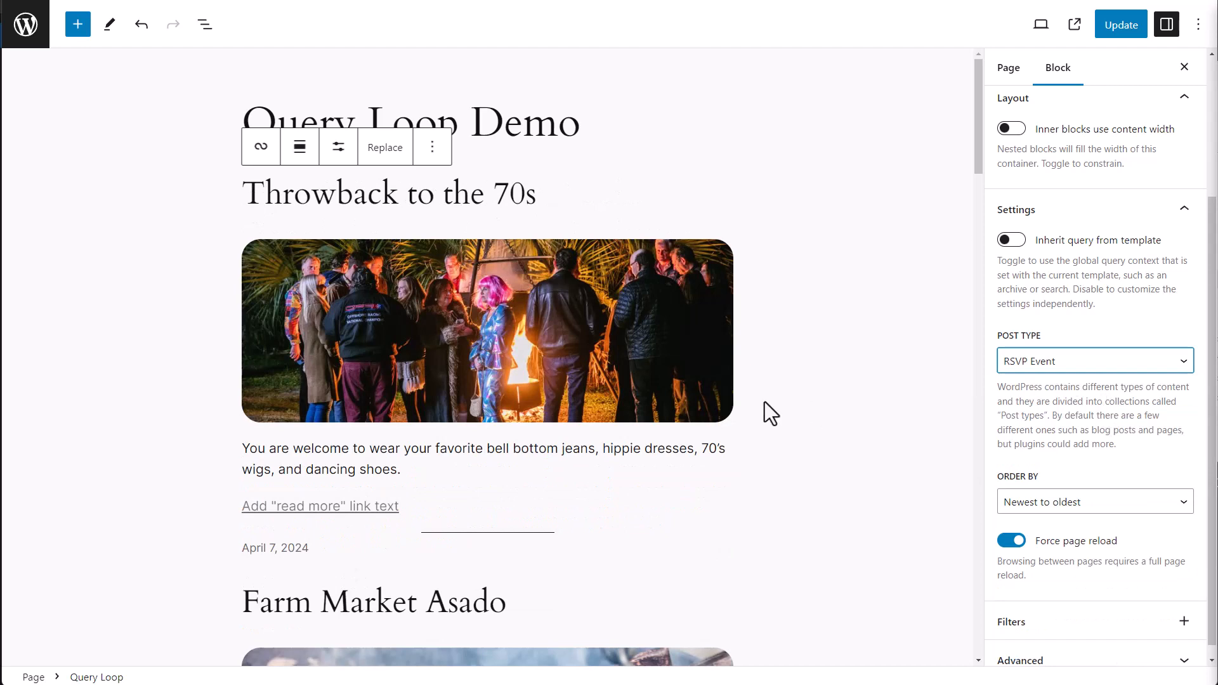
Review the event listing and delete the publish Date block from the query loop's post template
{"action": "scroll", "coordinate": [621, 411], "scroll_direction": "down", "scroll_amount": 8}
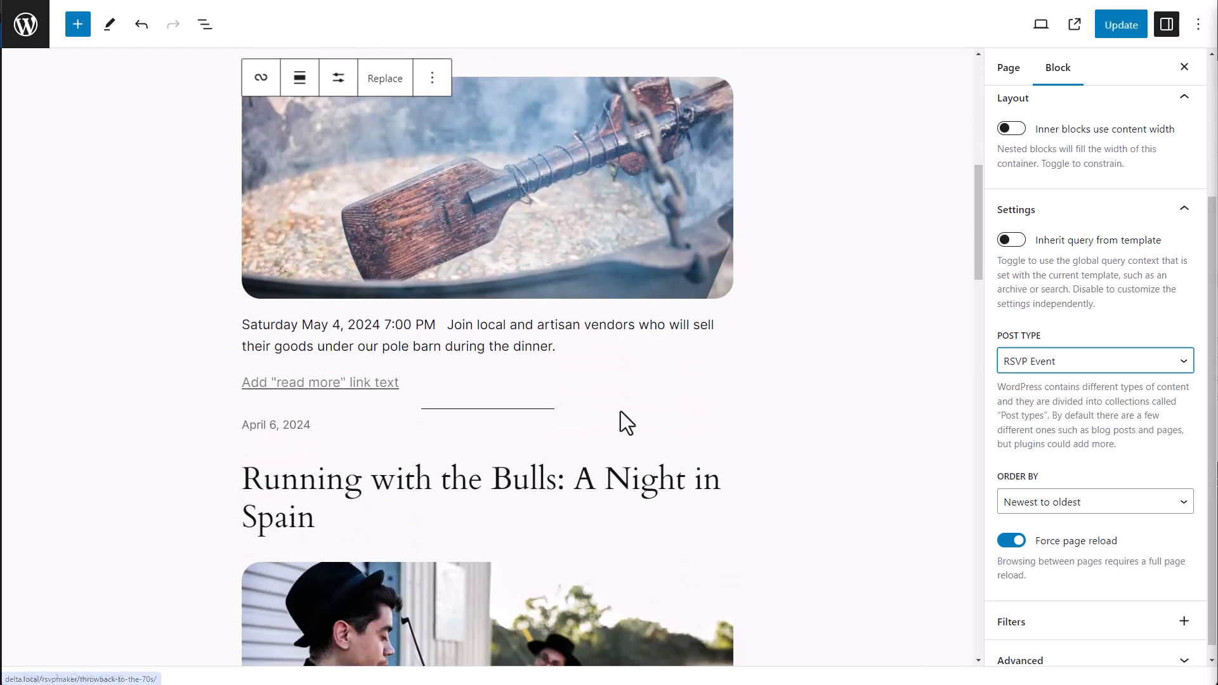
{"action": "scroll", "coordinate": [620, 411], "scroll_direction": "up", "scroll_amount": 8}
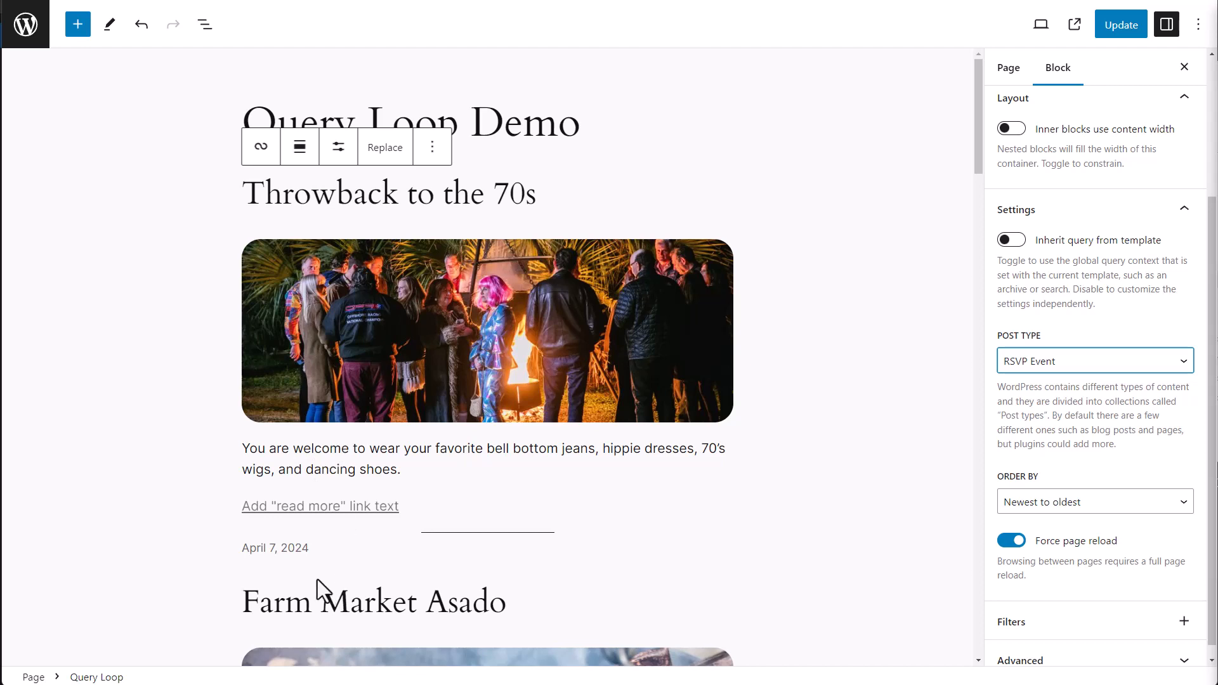
{"action": "left_click", "coordinate": [277, 550]}
{"action": "left_click", "coordinate": [205, 25]}
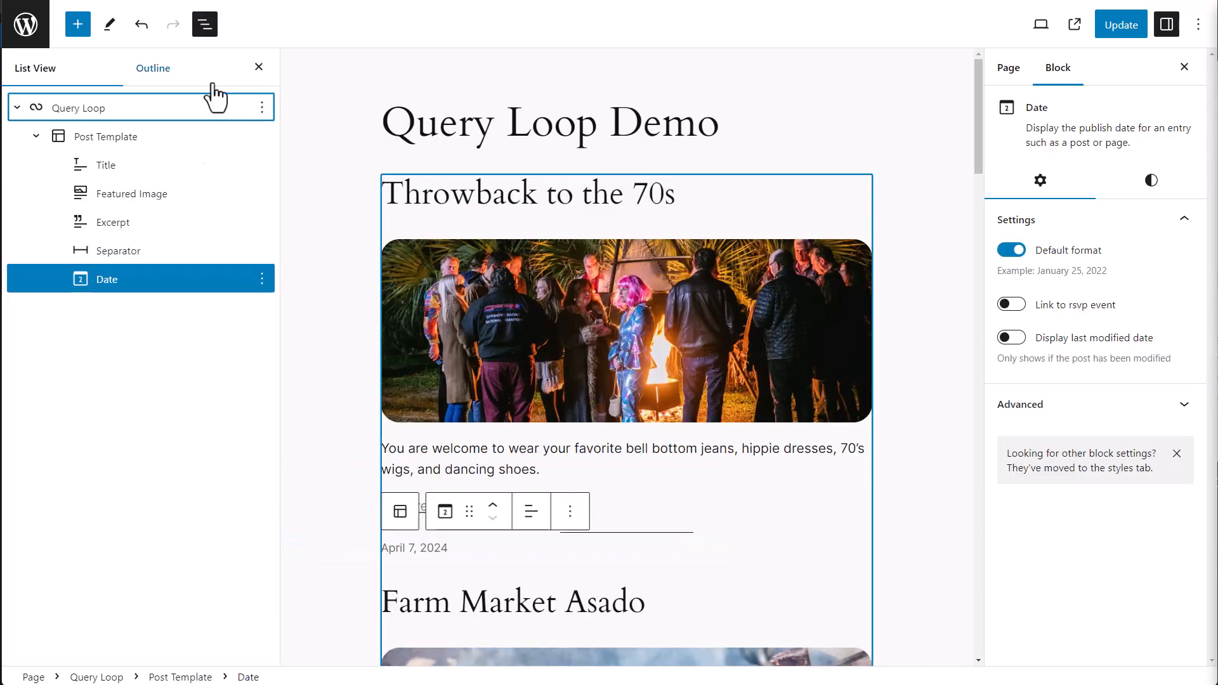
{"action": "left_click", "coordinate": [261, 279]}
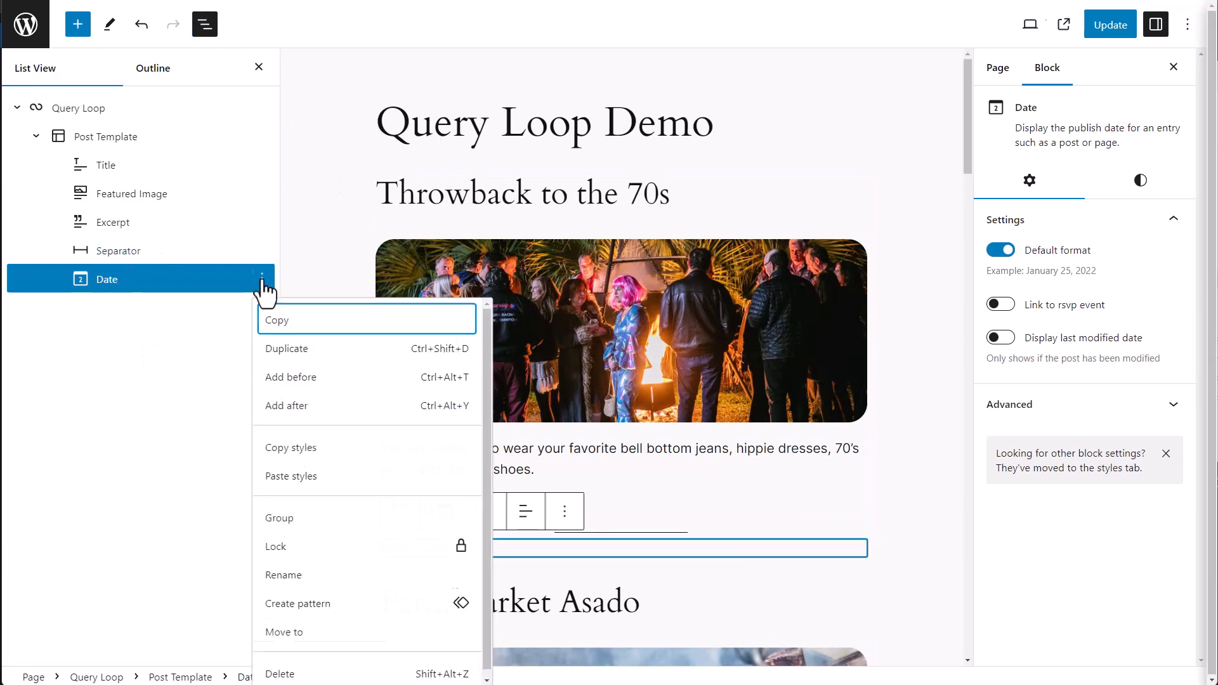
{"action": "left_click", "coordinate": [306, 676]}
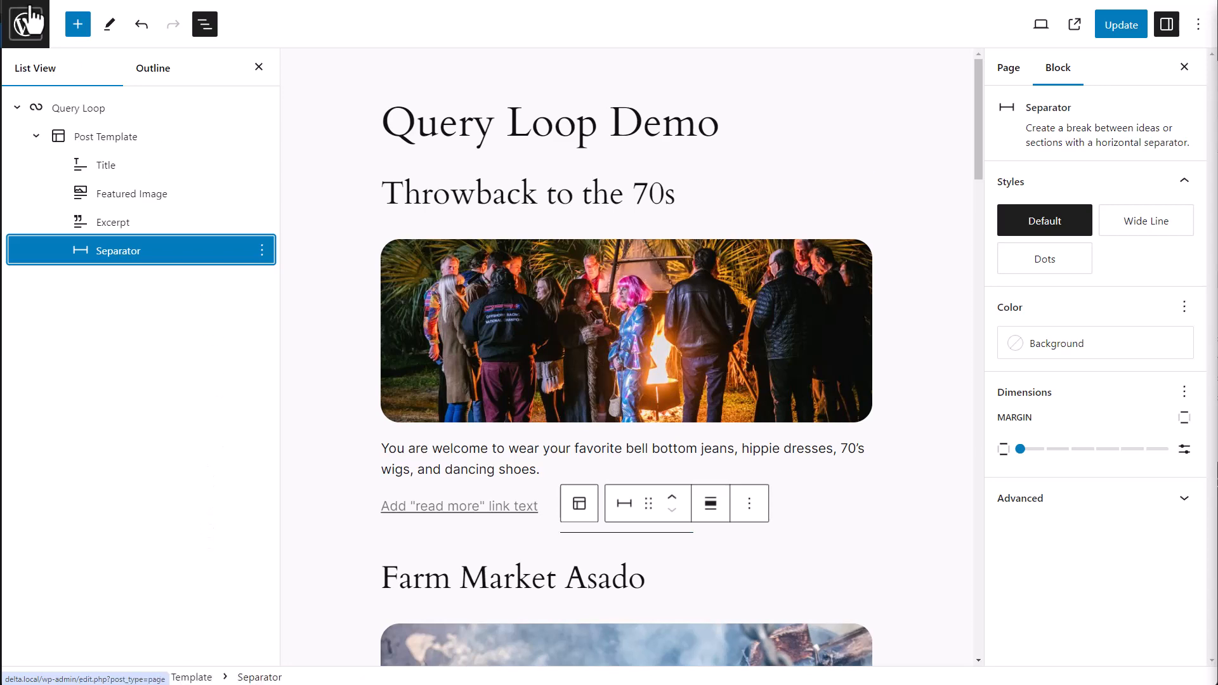
View the Query Loop's display settings for items per page, and show the Title block's settings
{"action": "left_click", "coordinate": [80, 108]}
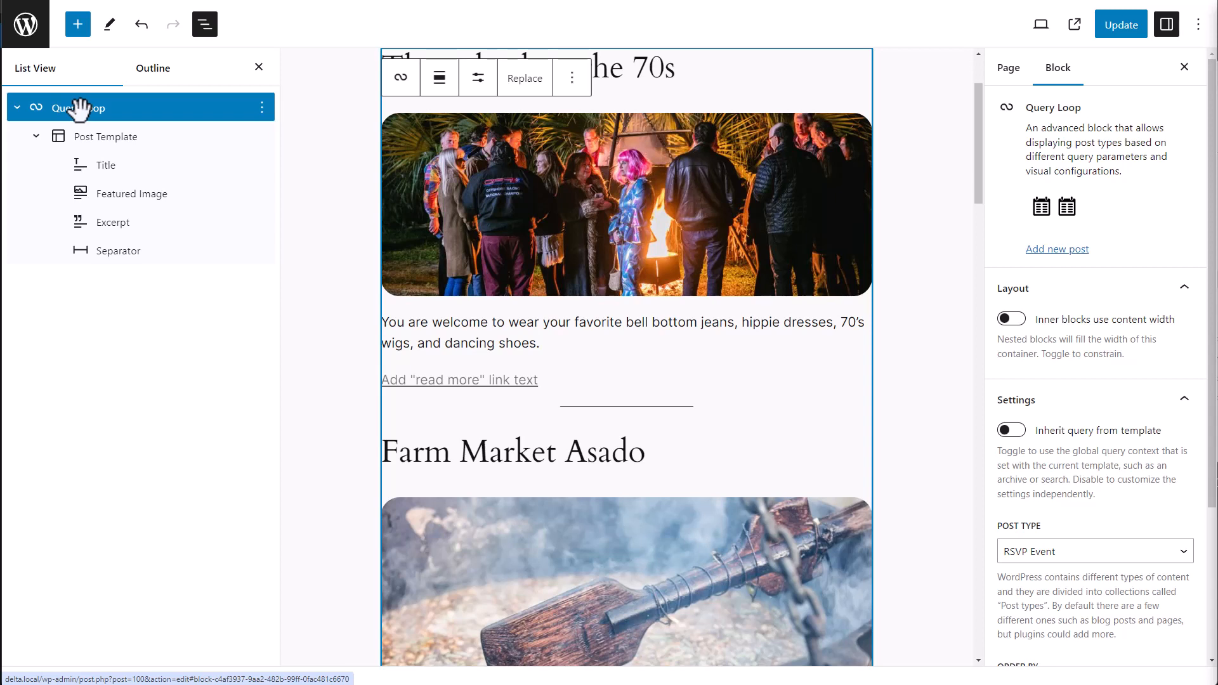
{"action": "left_click", "coordinate": [479, 78]}
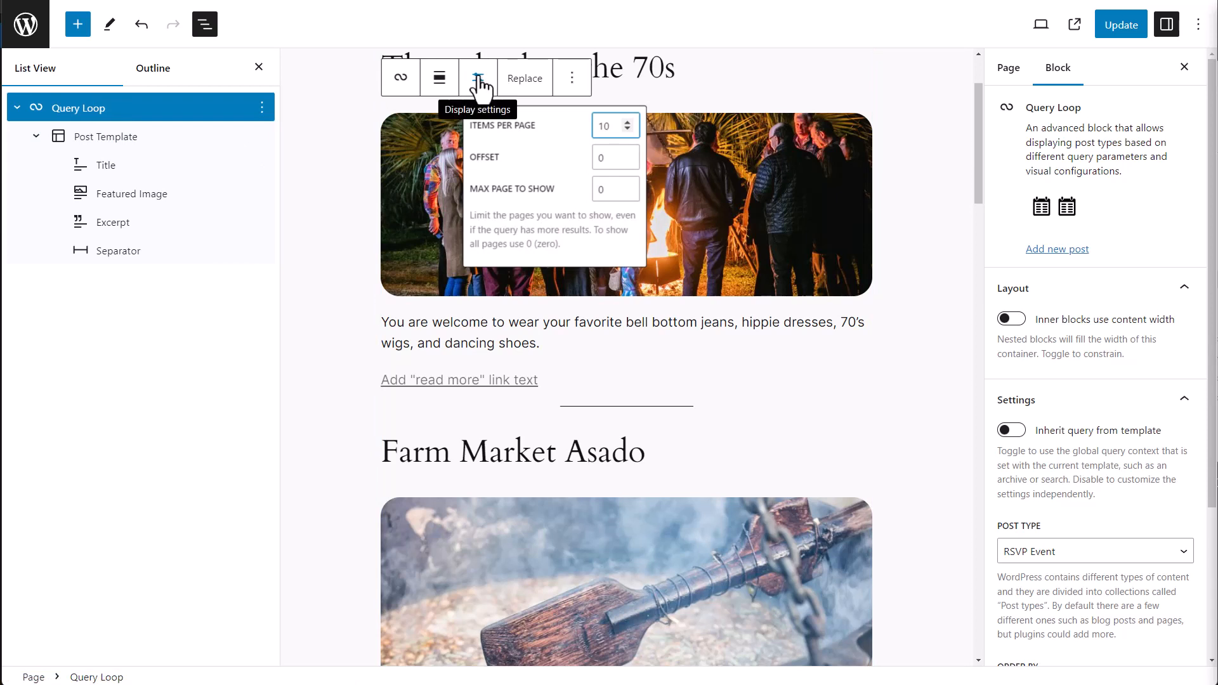
{"action": "left_click", "coordinate": [128, 164]}
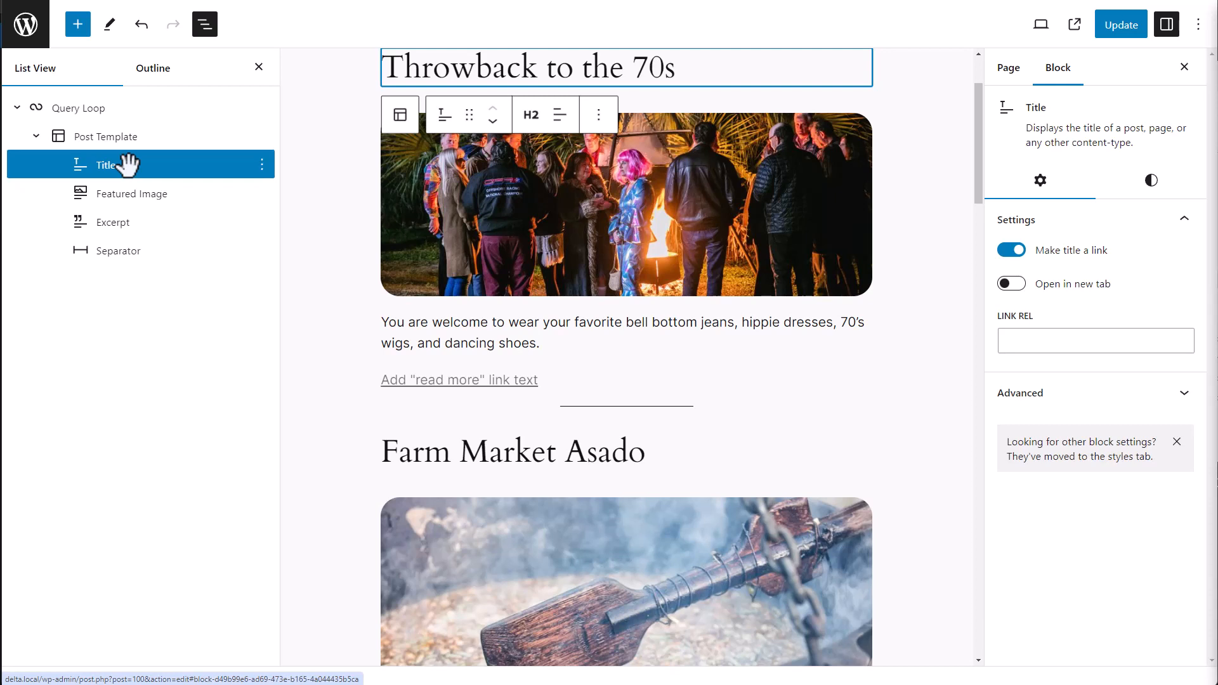
Transform the post template's Excerpt block into RSVPMaker Loop Blocks
{"action": "left_click", "coordinate": [113, 223]}
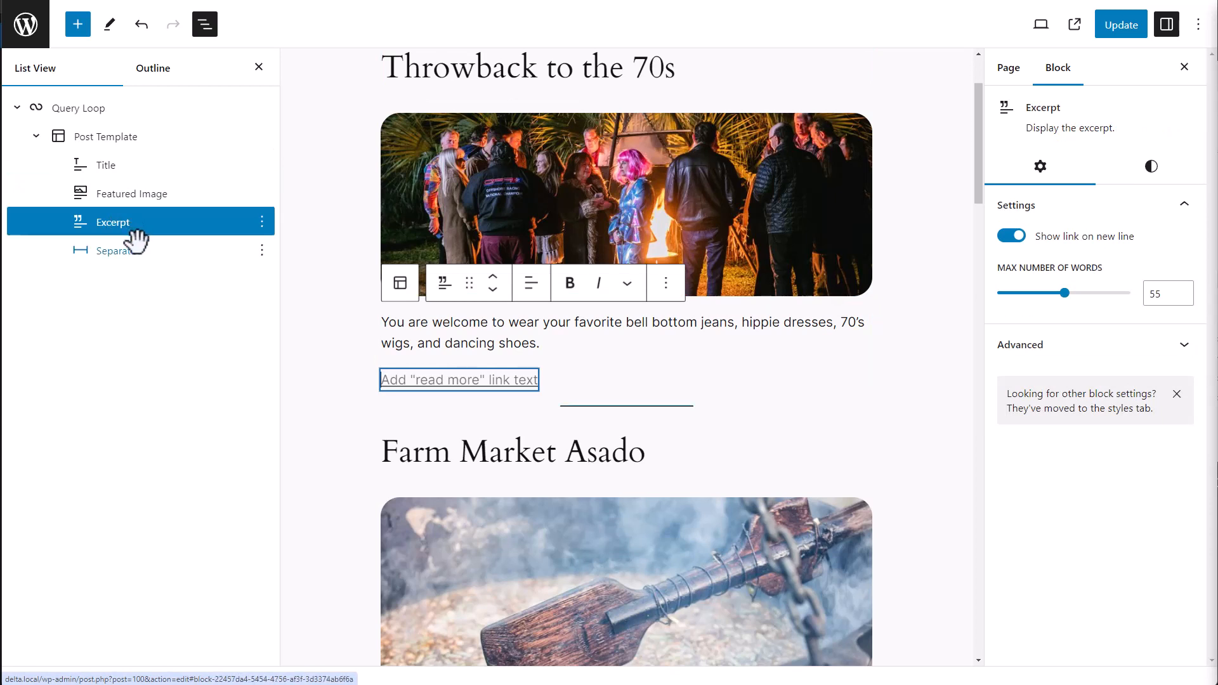
{"action": "left_click", "coordinate": [444, 286]}
{"action": "mouse_move", "coordinate": [508, 404]}
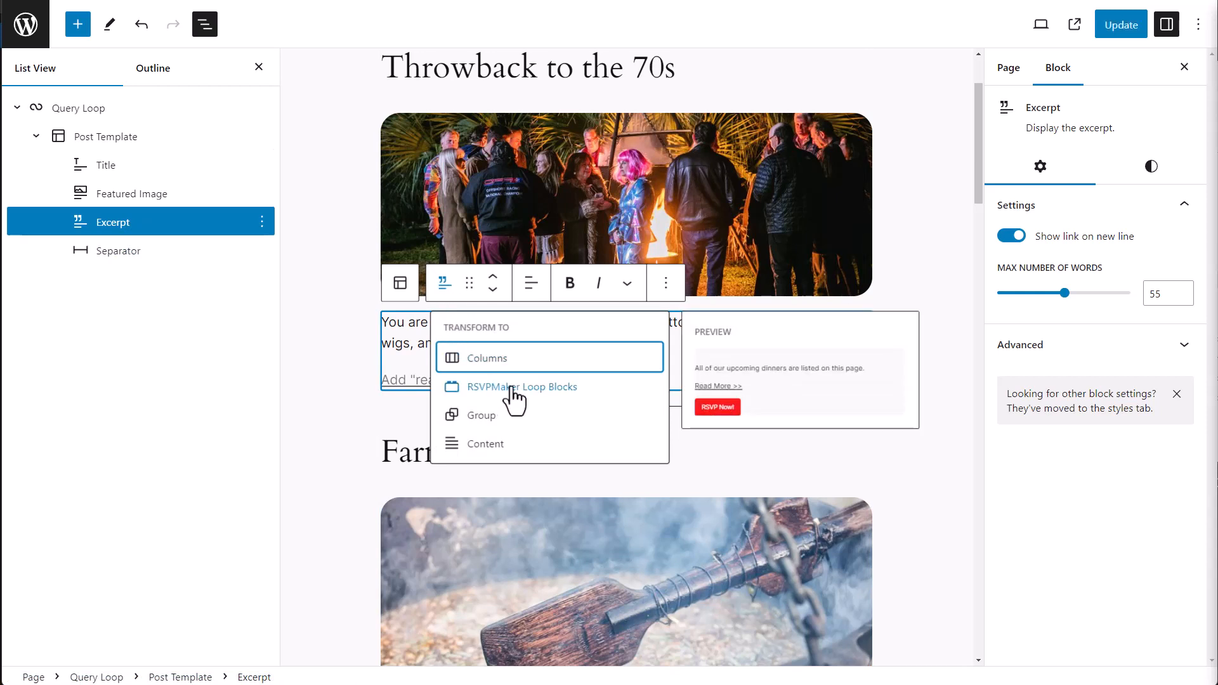
{"action": "left_click", "coordinate": [514, 401]}
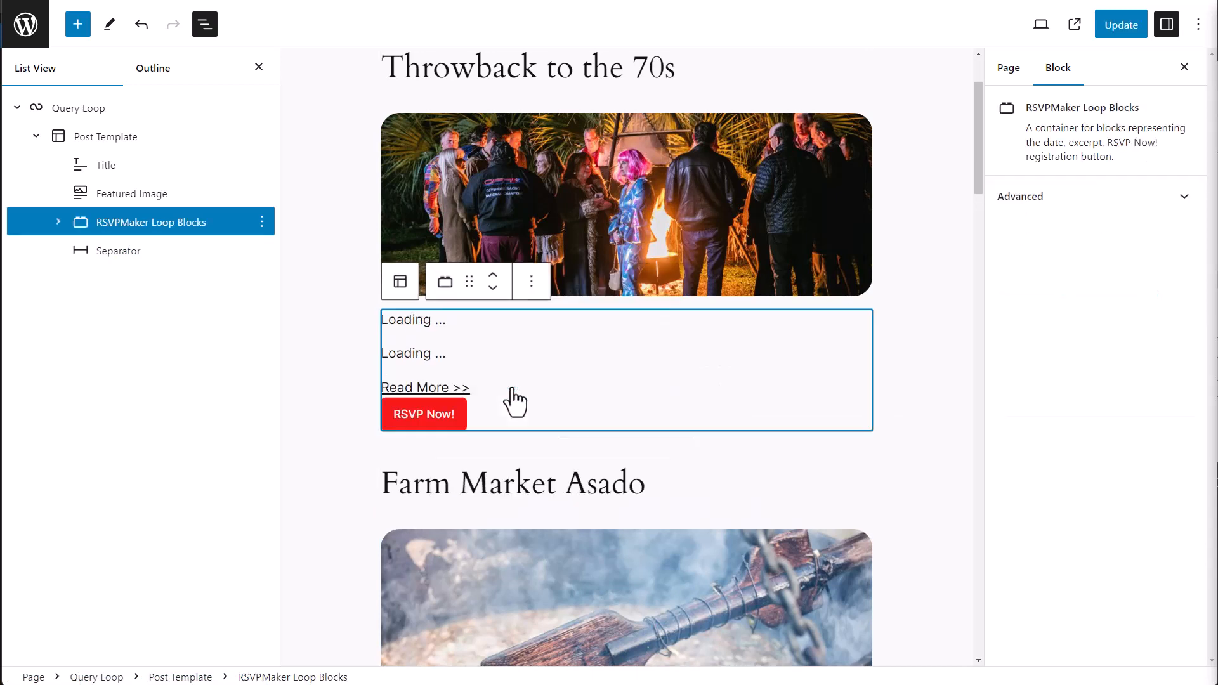
Centre the text of the RSVPMaker Date Block inside the loop blocks, and show the RSVPMaker Excerpt block's settings
{"action": "left_click", "coordinate": [58, 222]}
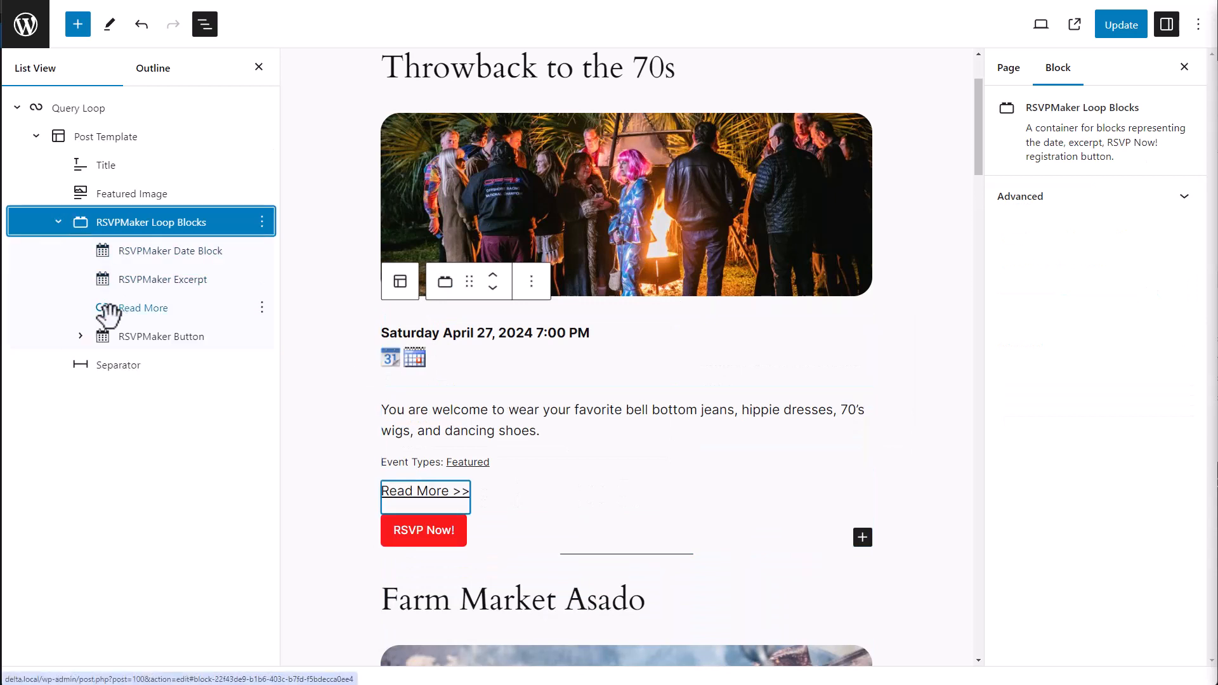
{"action": "left_click", "coordinate": [185, 250]}
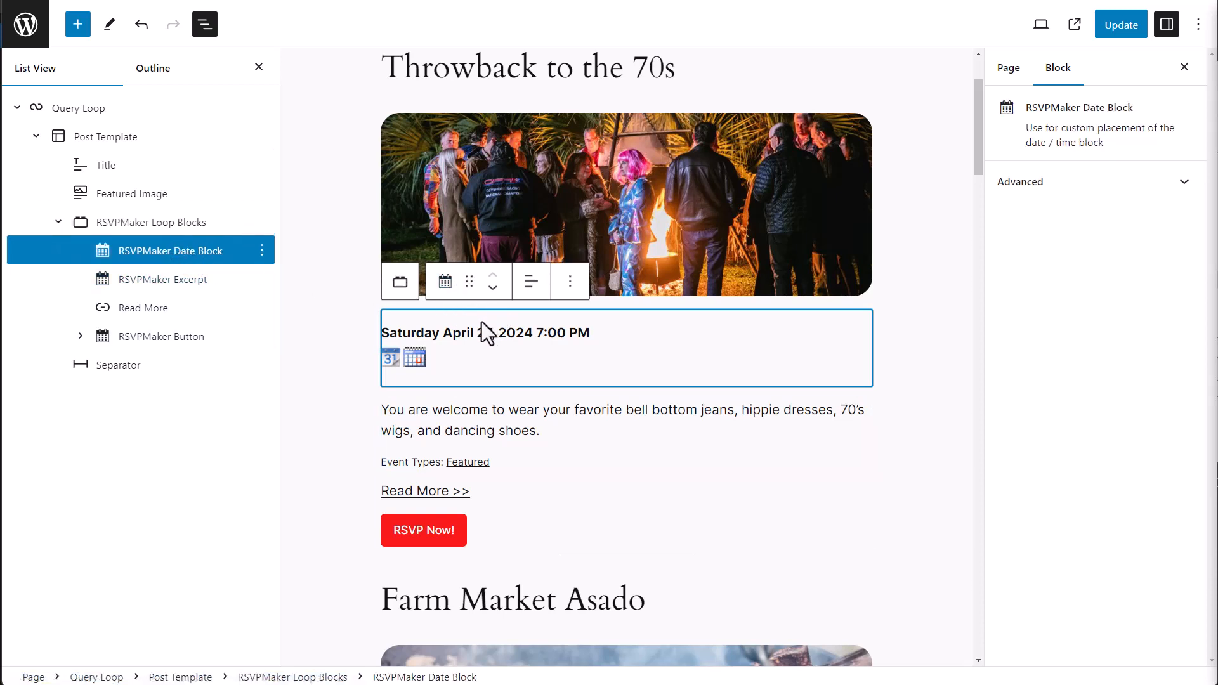
{"action": "left_click", "coordinate": [528, 290]}
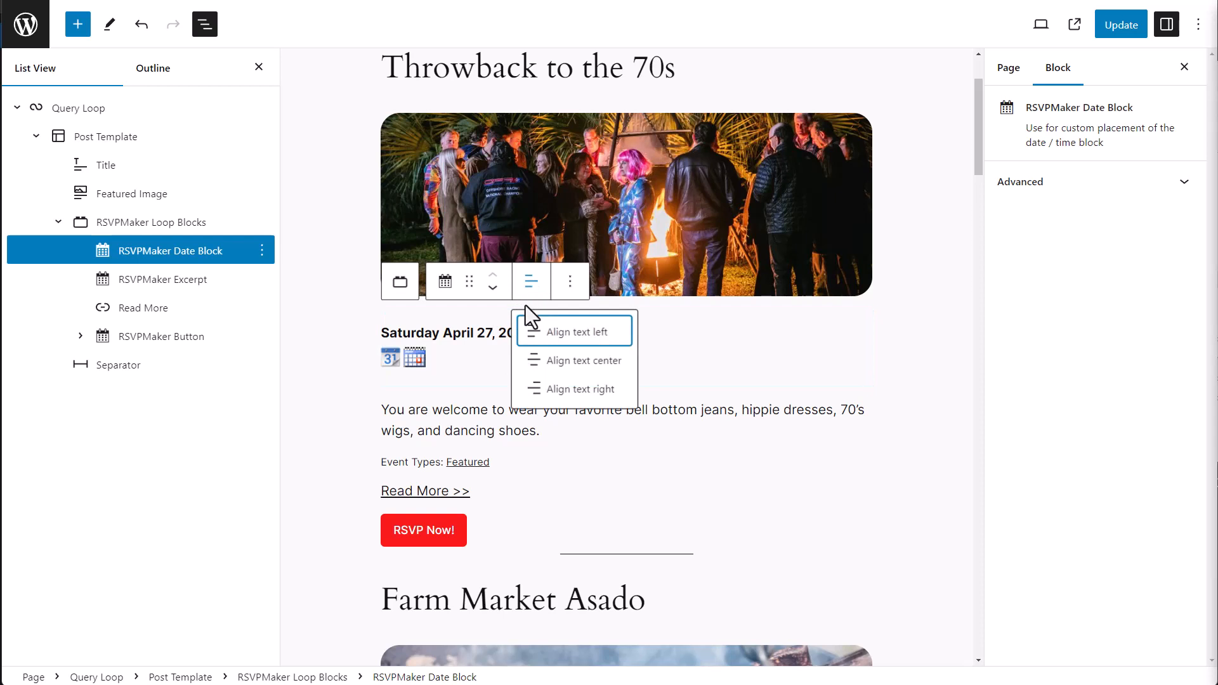
{"action": "left_click", "coordinate": [579, 365]}
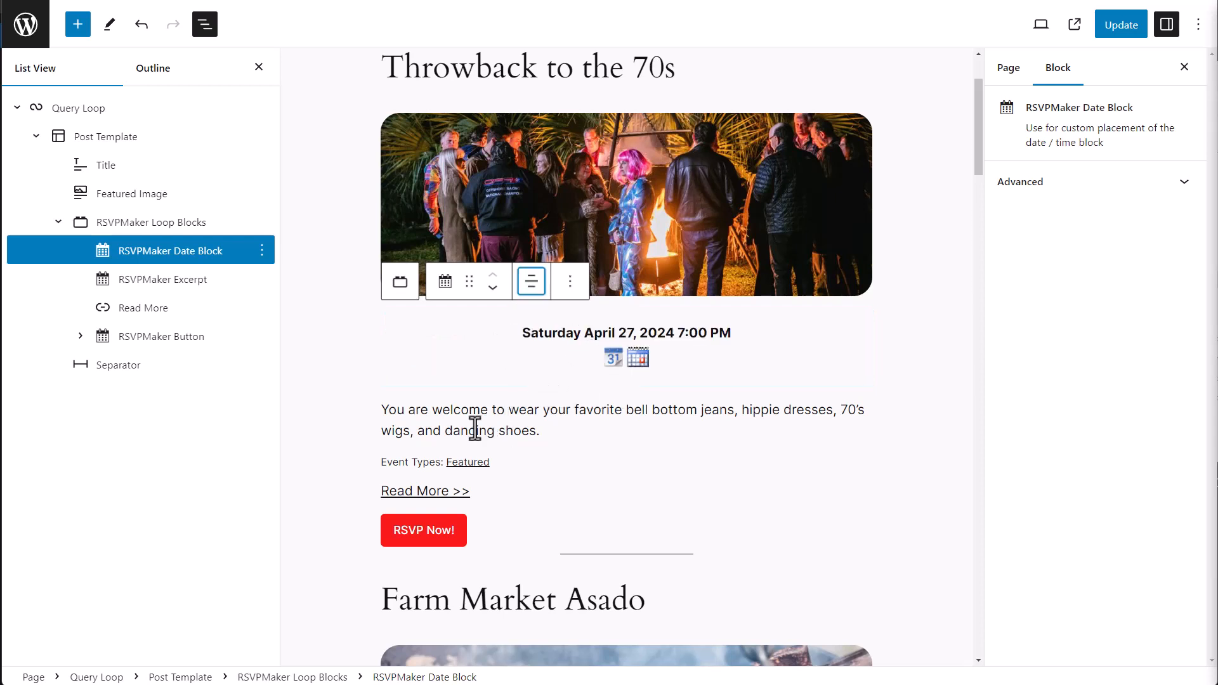
{"action": "left_click", "coordinate": [450, 420]}
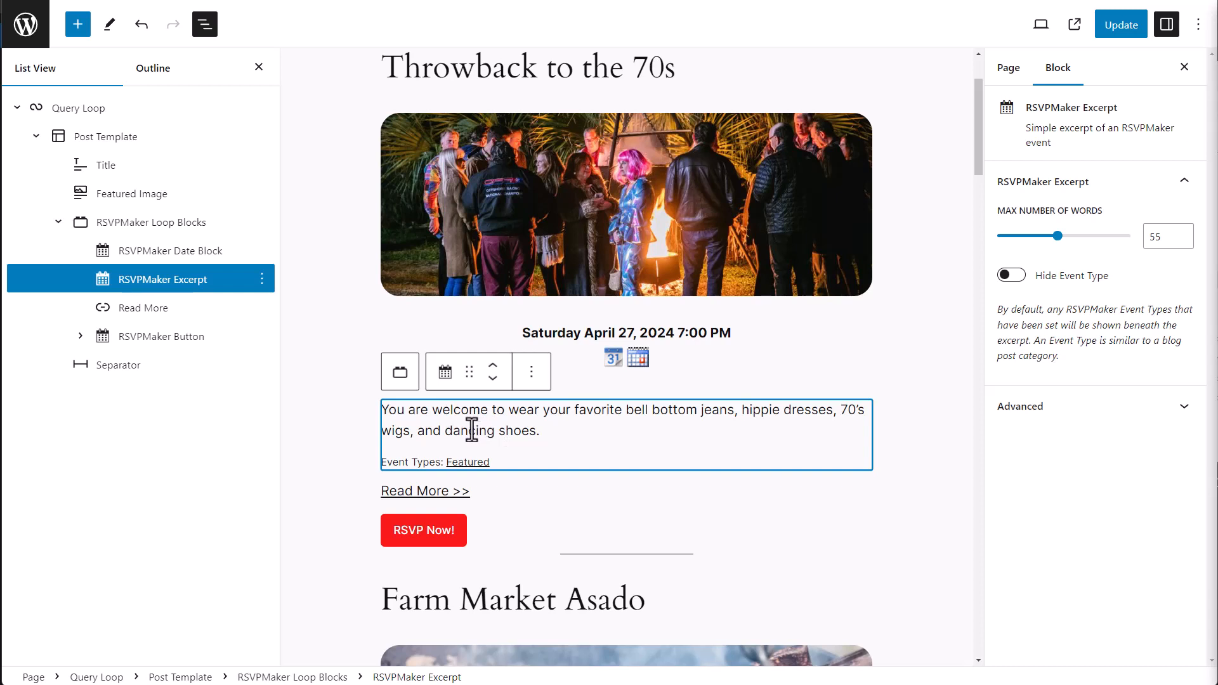
Justify the Buttons block inside the RSVPMaker Button block to the center
{"action": "left_click", "coordinate": [156, 338]}
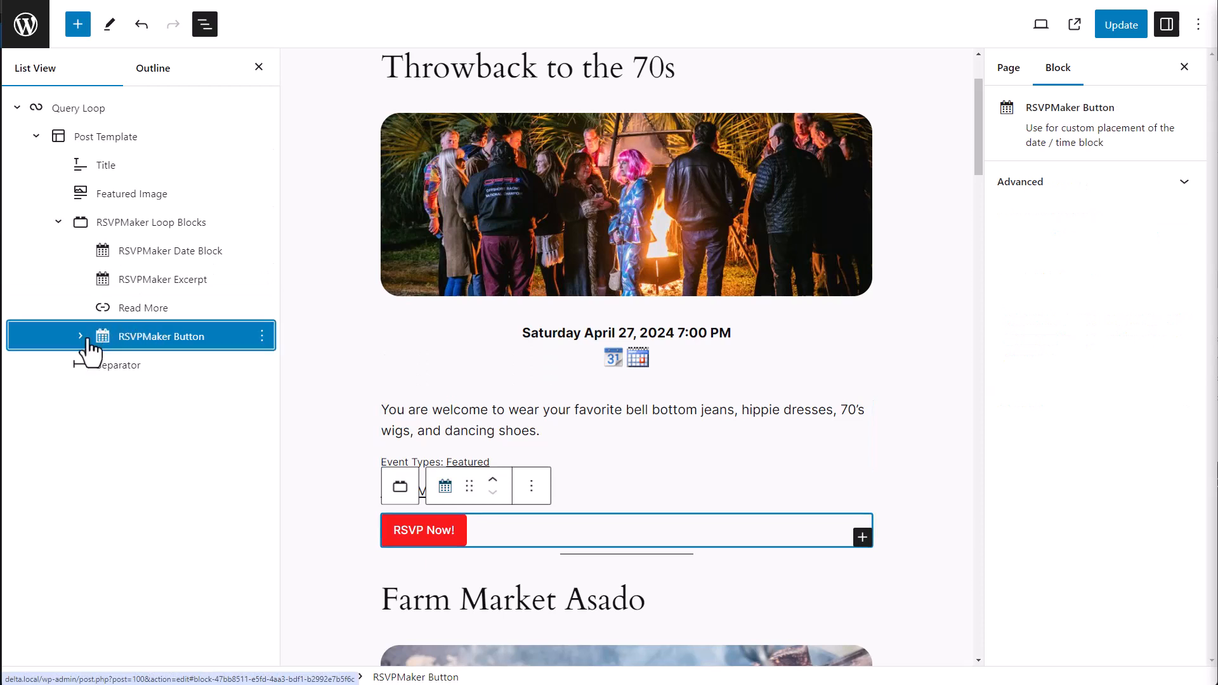
{"action": "left_click", "coordinate": [80, 336]}
{"action": "left_click", "coordinate": [150, 366]}
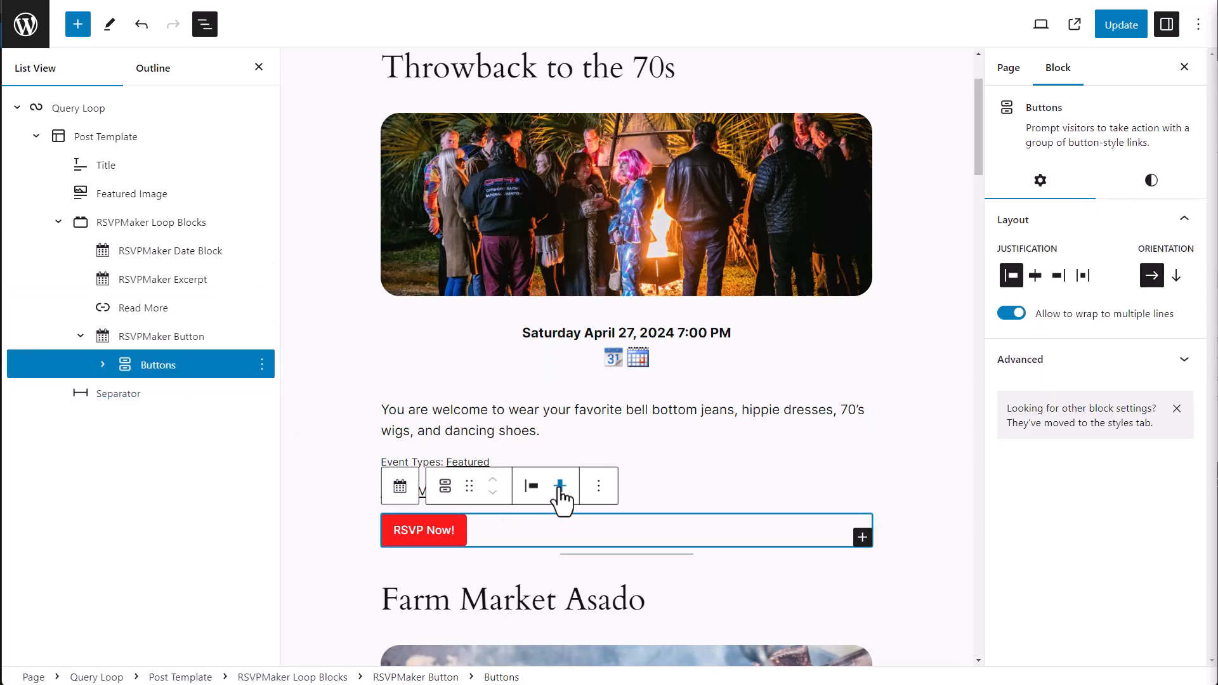
{"action": "left_click", "coordinate": [533, 494]}
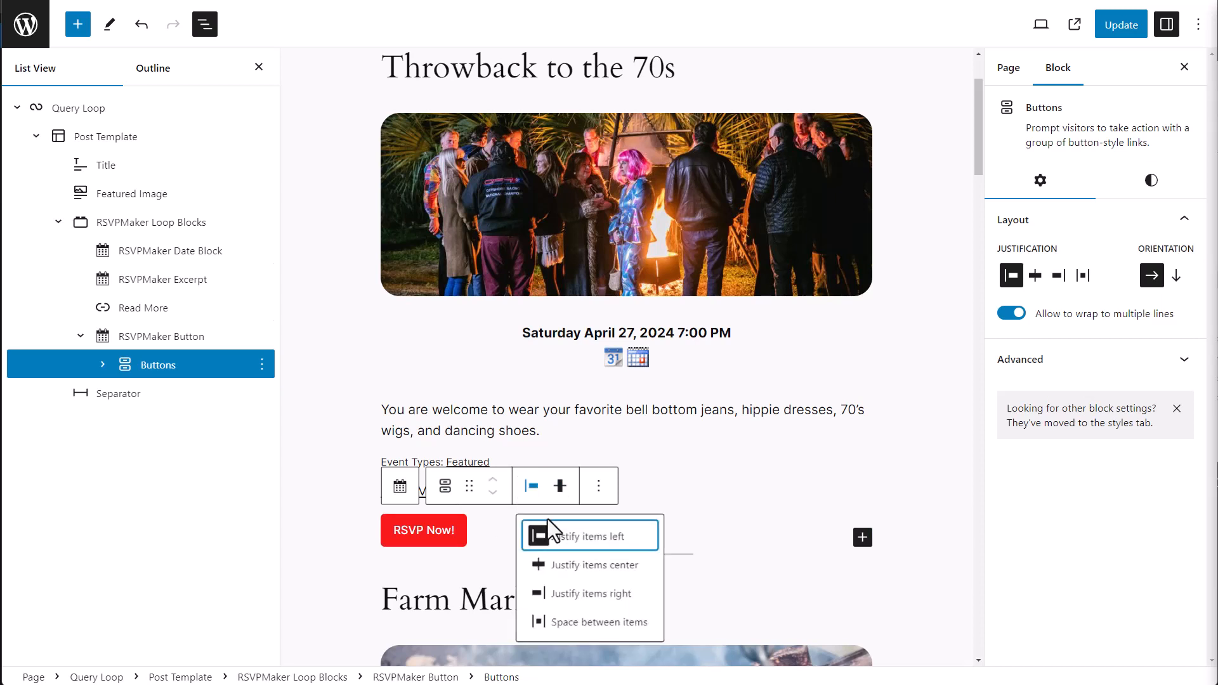
{"action": "left_click", "coordinate": [580, 566]}
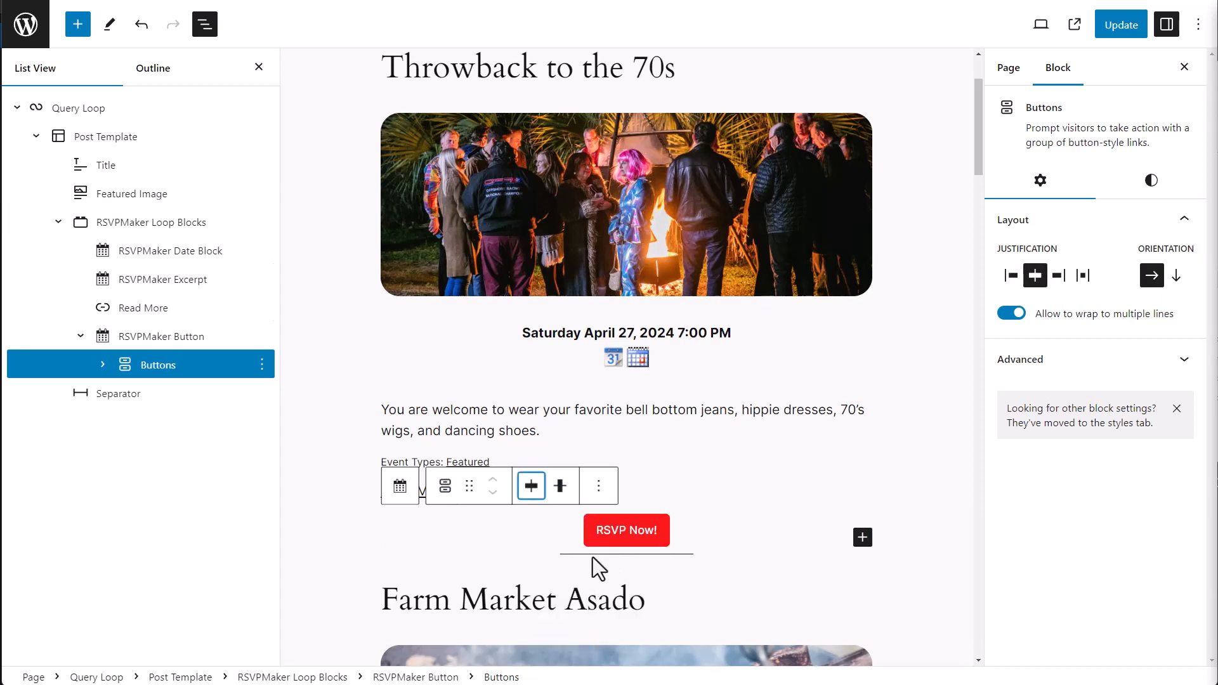
Set the RSVP button's background to the green theme color Accent / Four (#B1C5A4)
{"action": "left_click", "coordinate": [621, 528]}
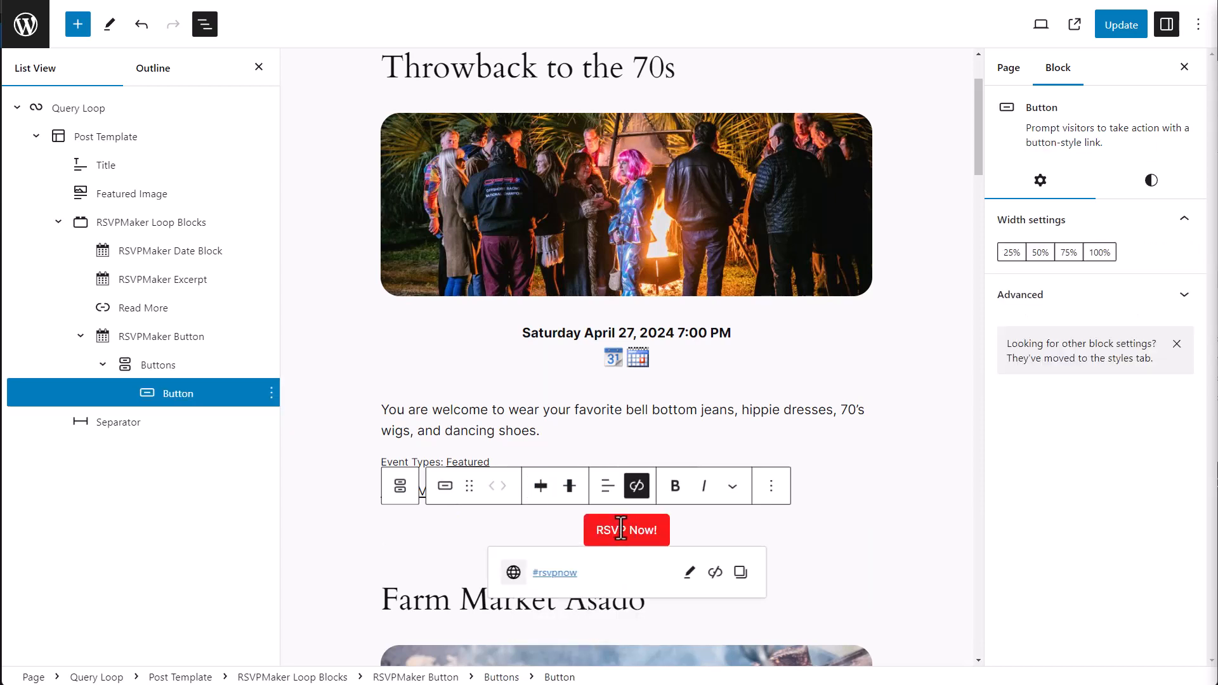
{"action": "left_click", "coordinate": [1151, 181]}
{"action": "left_click", "coordinate": [1078, 380]}
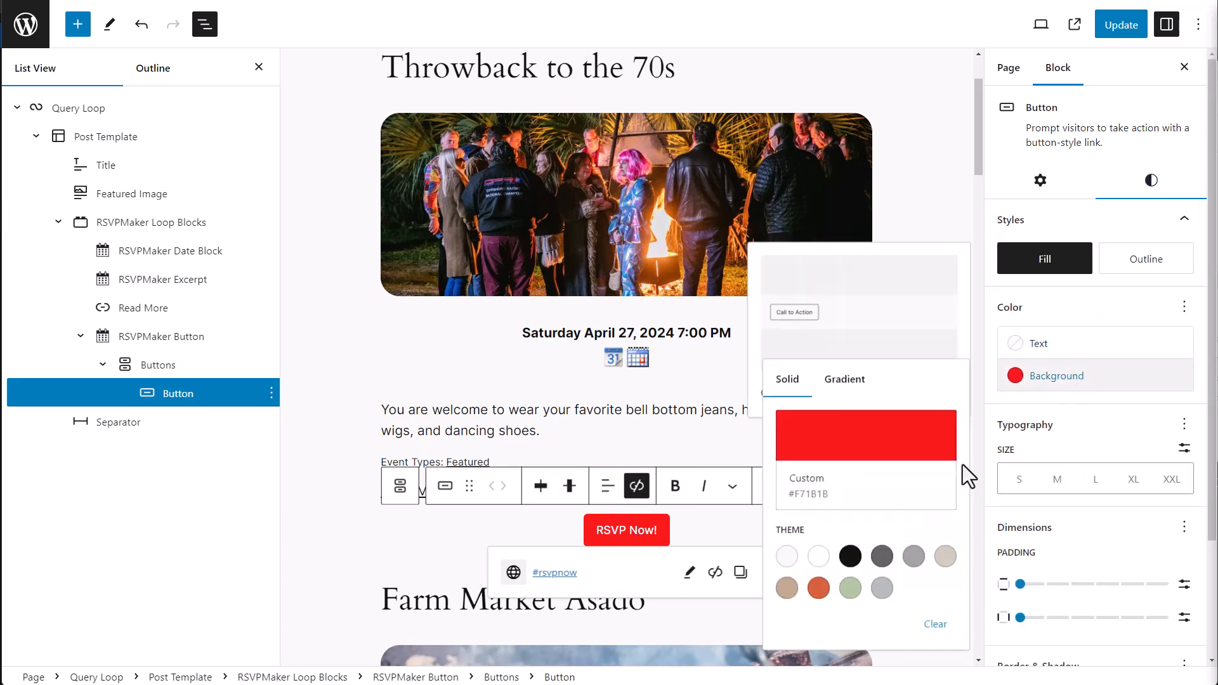
{"action": "left_click", "coordinate": [850, 589]}
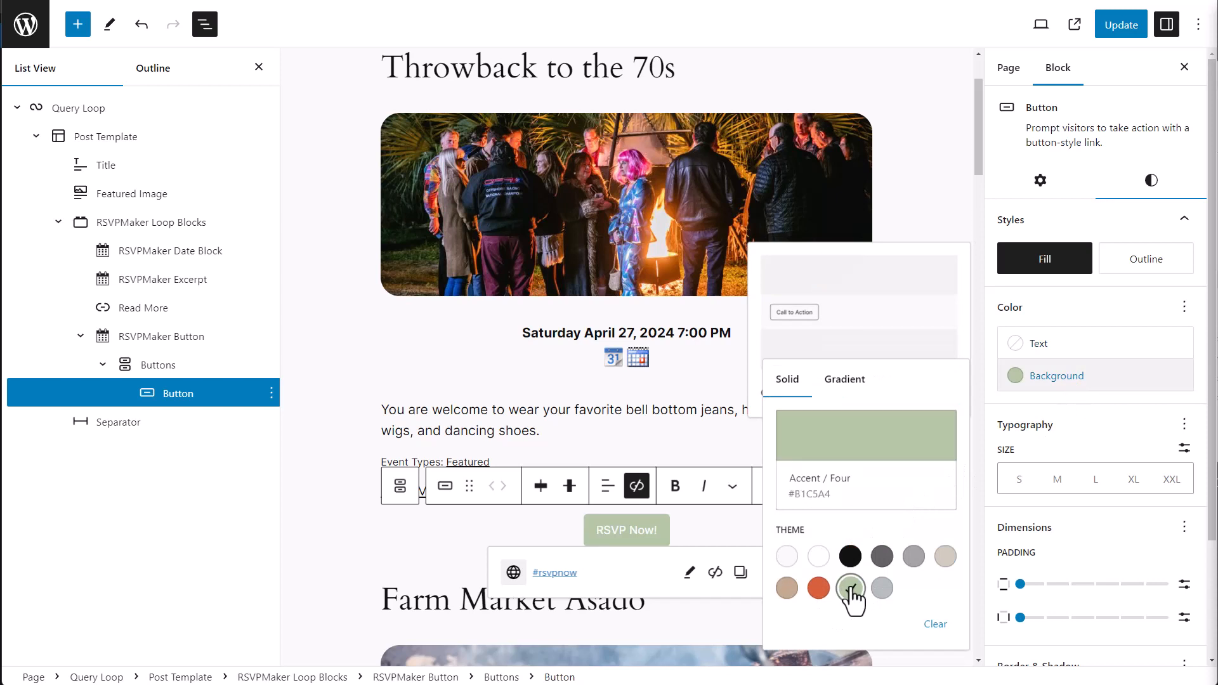
Replace the RSVP button's label with "Register"
{"action": "left_click", "coordinate": [595, 533]}
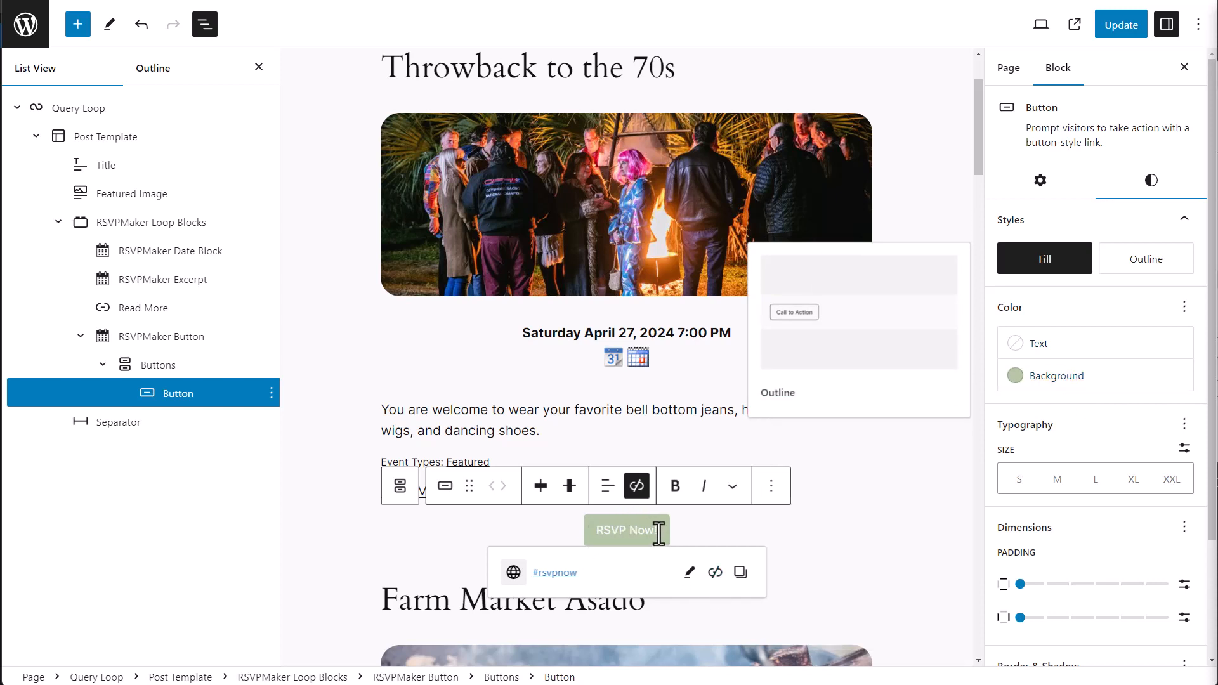
{"action": "left_click_drag", "start_coordinate": [659, 533], "coordinate": [573, 537]}
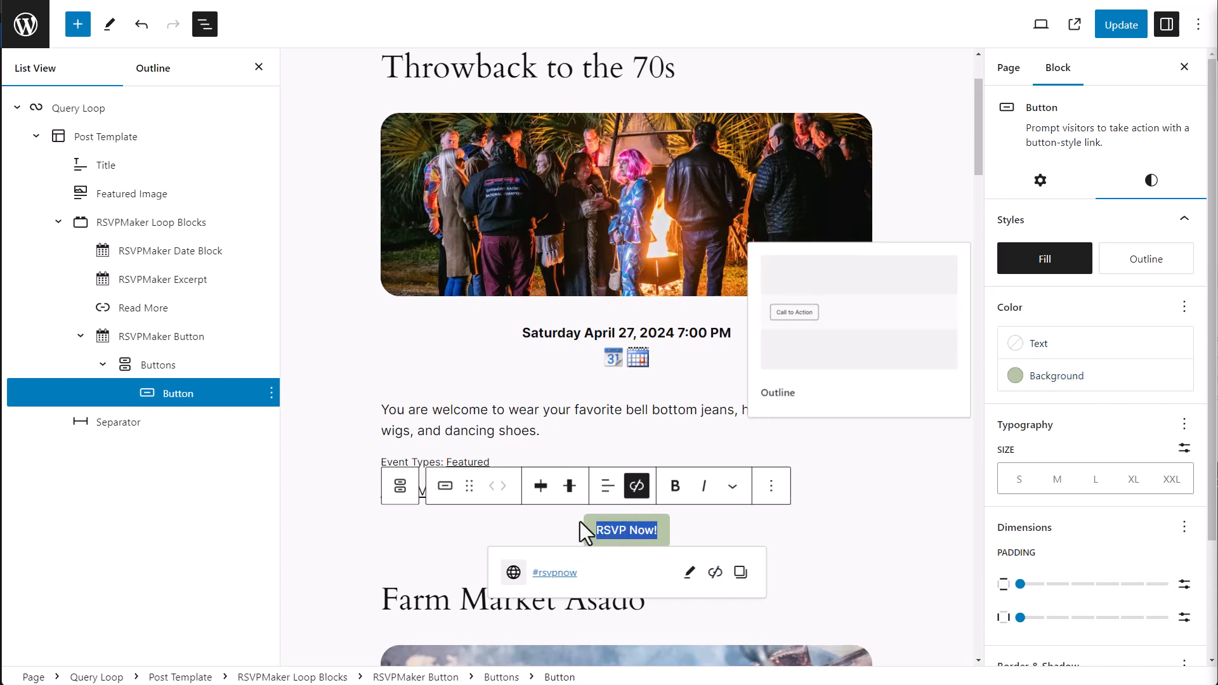
{"action": "type", "text": "Regis"}
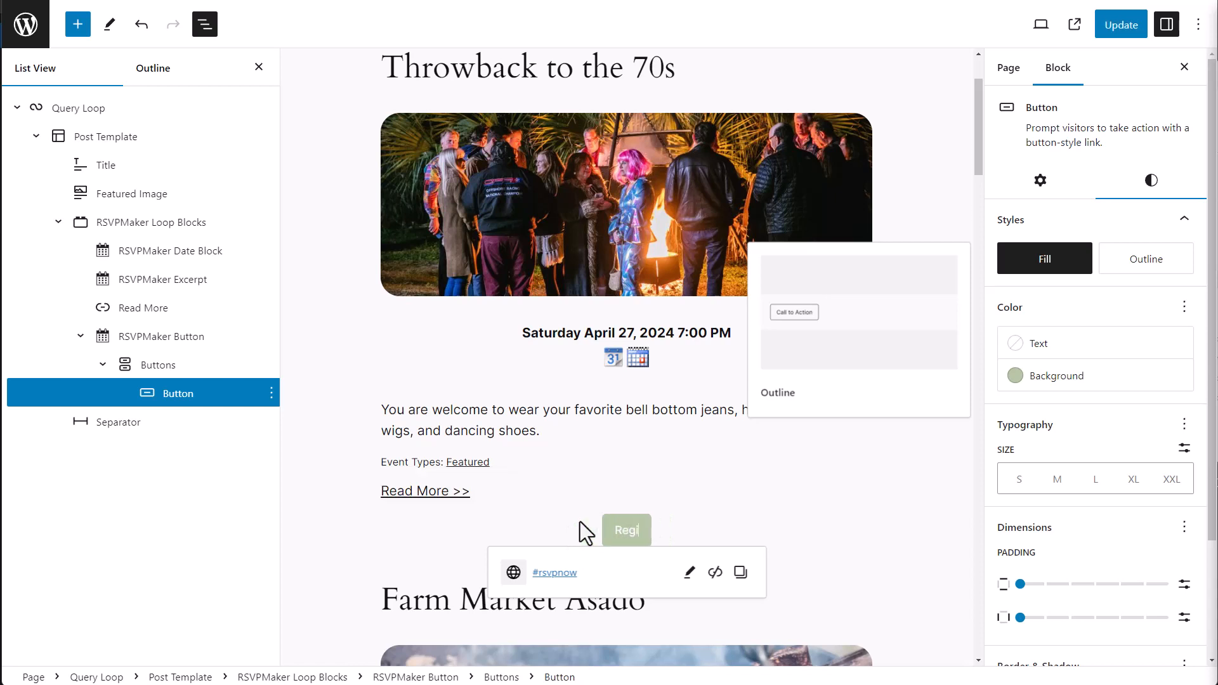
{"action": "type", "text": "ter"}
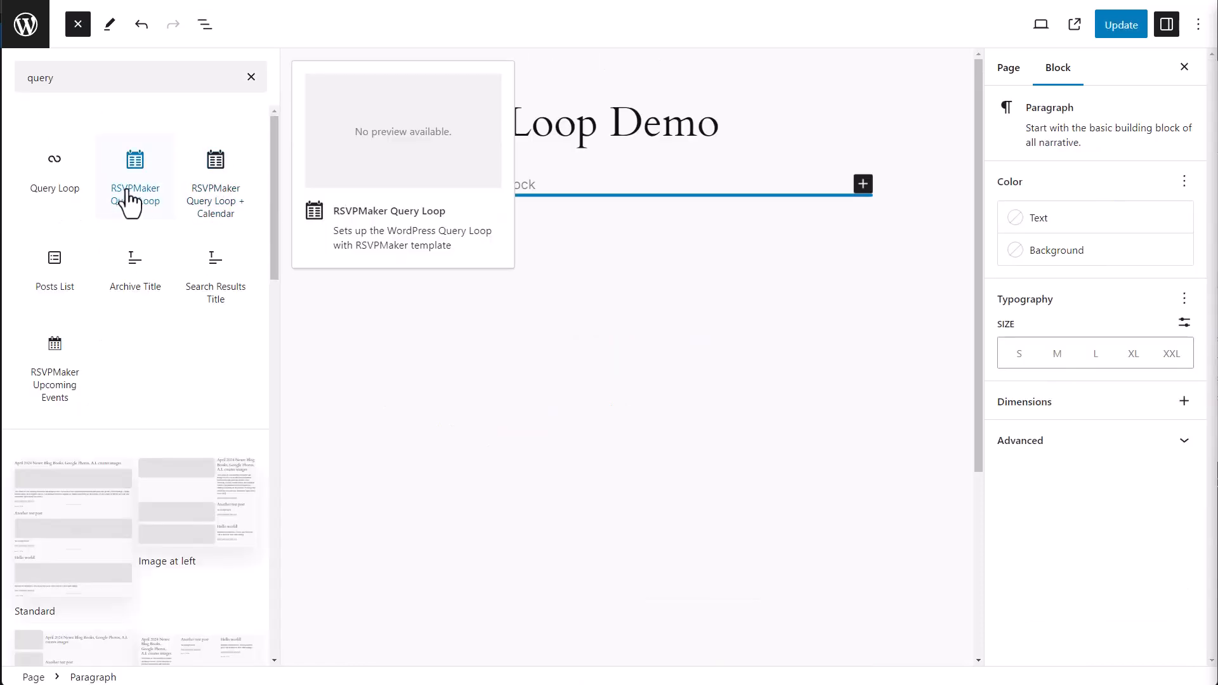
Insert an RSVPMaker Query Loop + Calendar block on the page, review its calendar and event listing, and select its post template
{"action": "left_click", "coordinate": [216, 194]}
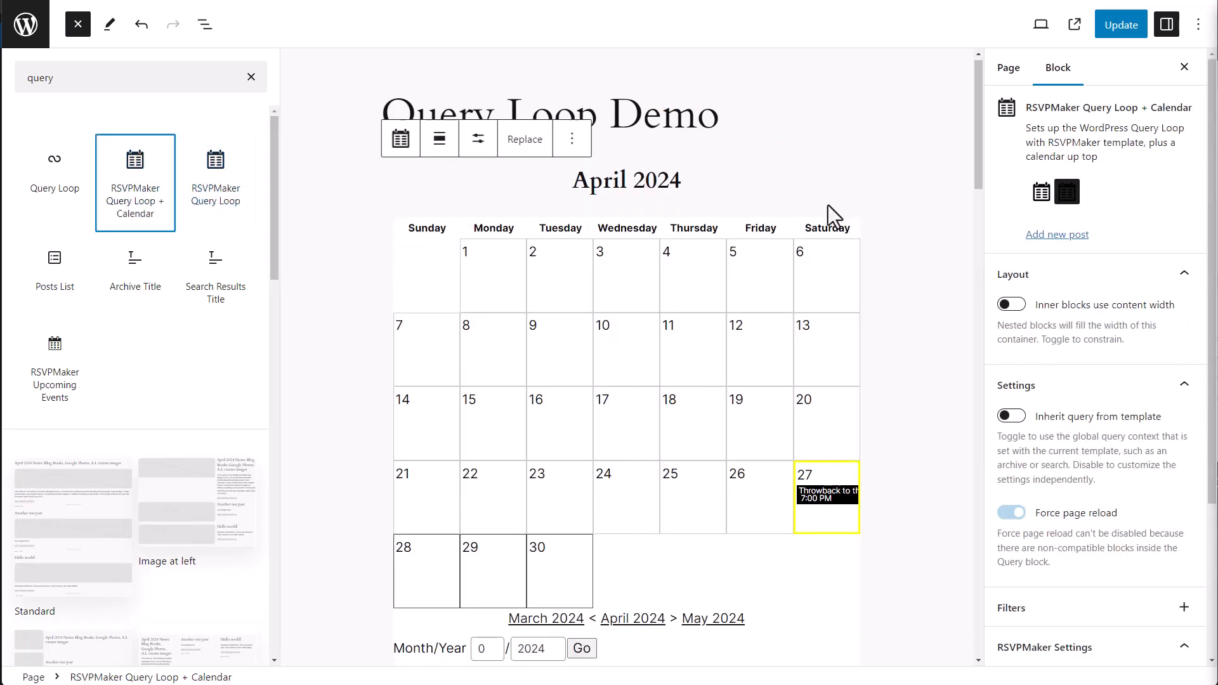
{"action": "scroll", "coordinate": [828, 202], "scroll_direction": "down", "scroll_amount": 5}
{"action": "scroll", "coordinate": [824, 200], "scroll_direction": "up", "scroll_amount": 7}
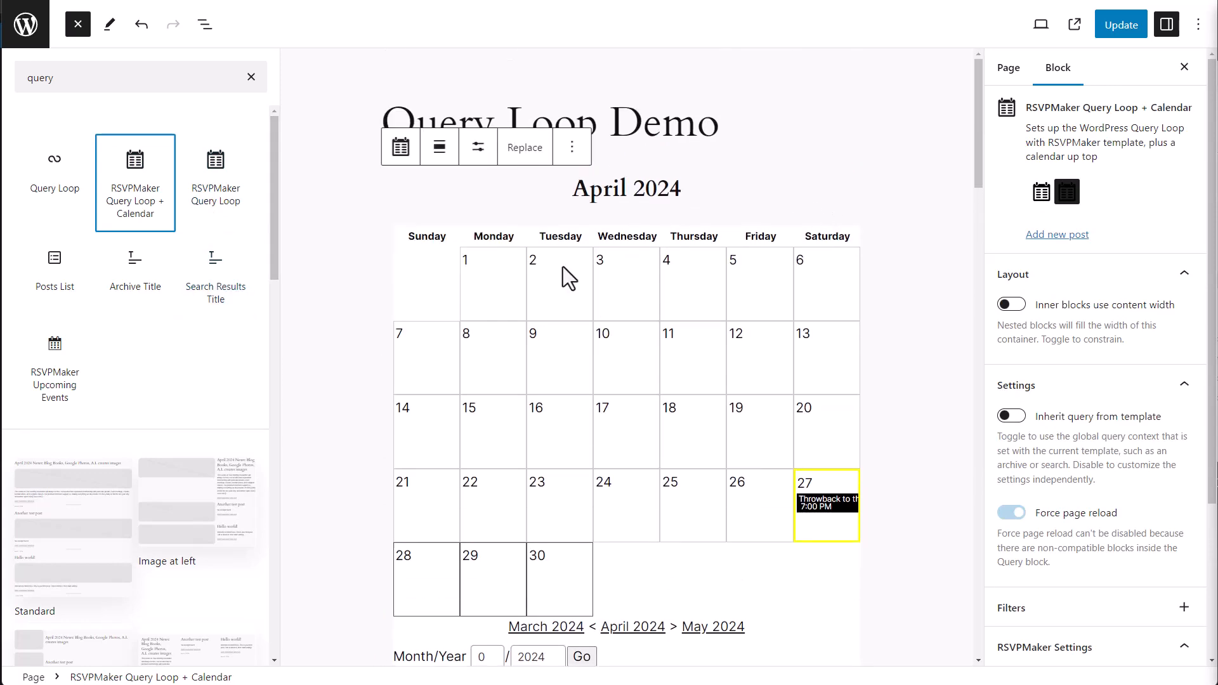
{"action": "scroll", "coordinate": [835, 323], "scroll_direction": "down", "scroll_amount": 5}
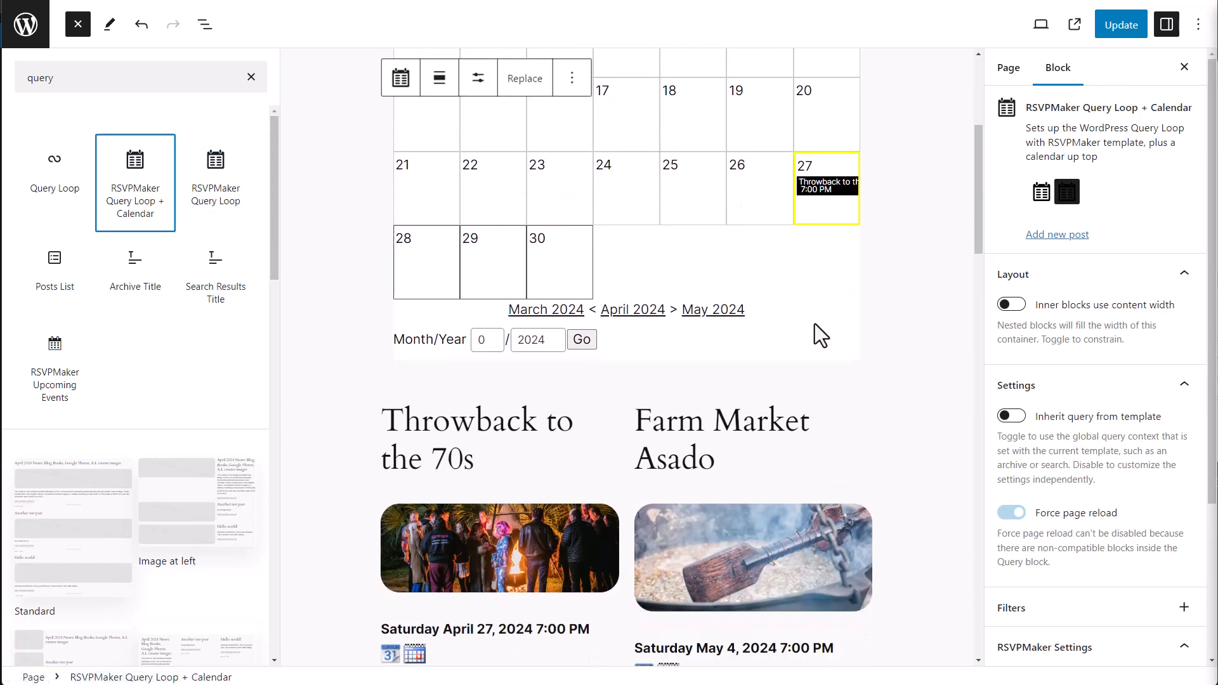
{"action": "scroll", "coordinate": [813, 323], "scroll_direction": "down", "scroll_amount": 3}
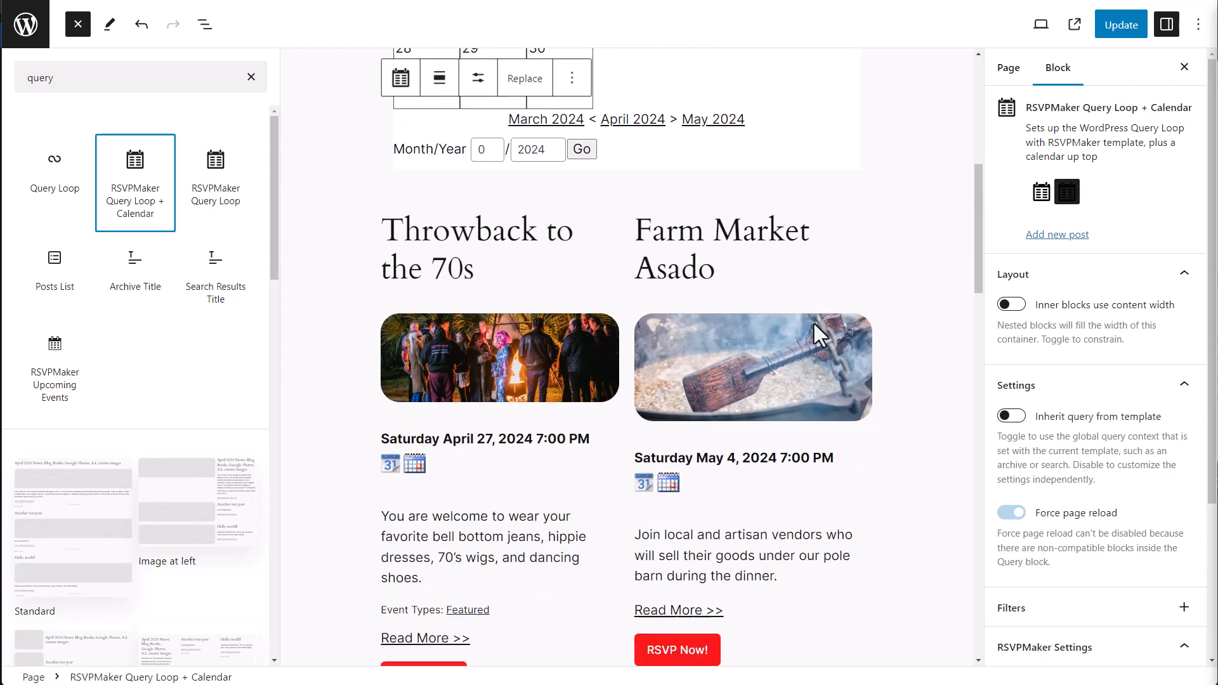
{"action": "left_click", "coordinate": [606, 303]}
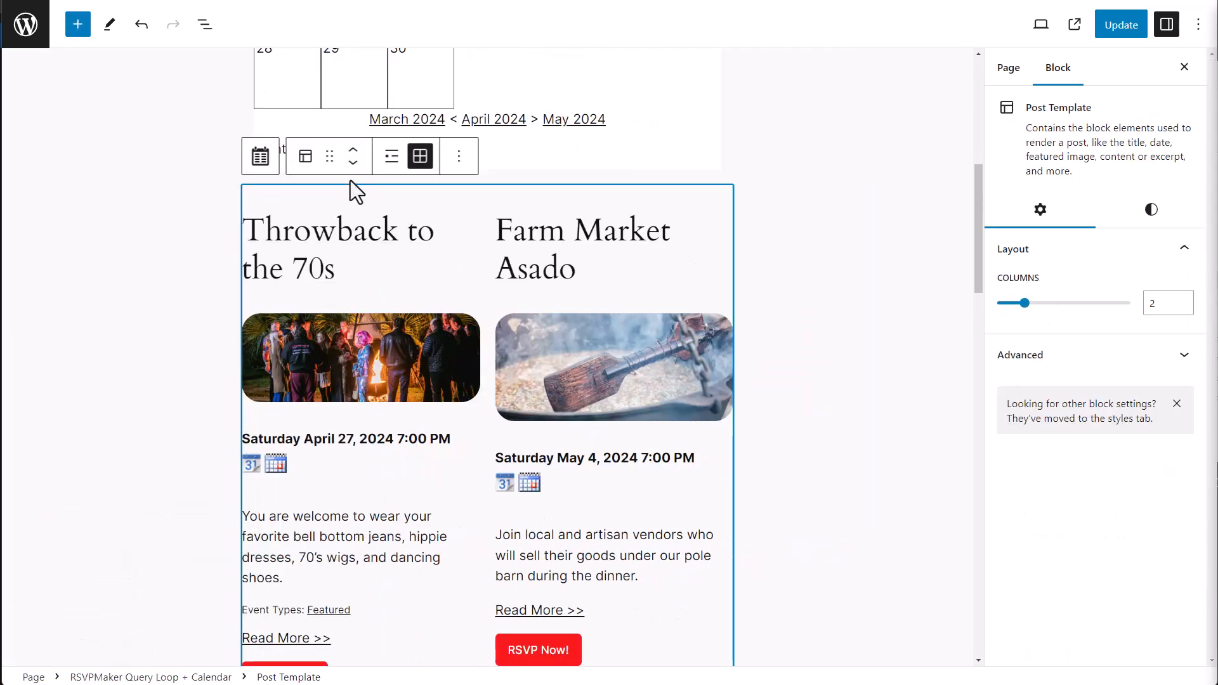
Replace the RSVPMaker Query Loop + Calendar block's layout with the three-column pattern showing featured image, title, post meta and excerpt
{"action": "left_click", "coordinate": [204, 24]}
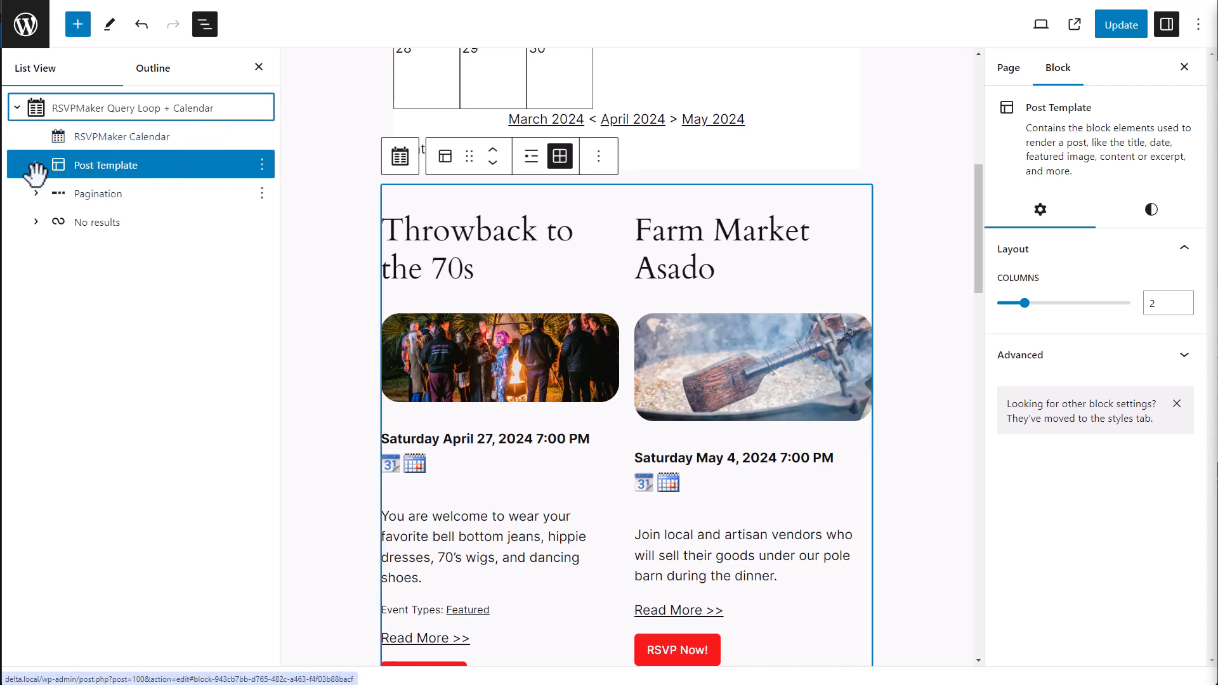
{"action": "left_click", "coordinate": [111, 108]}
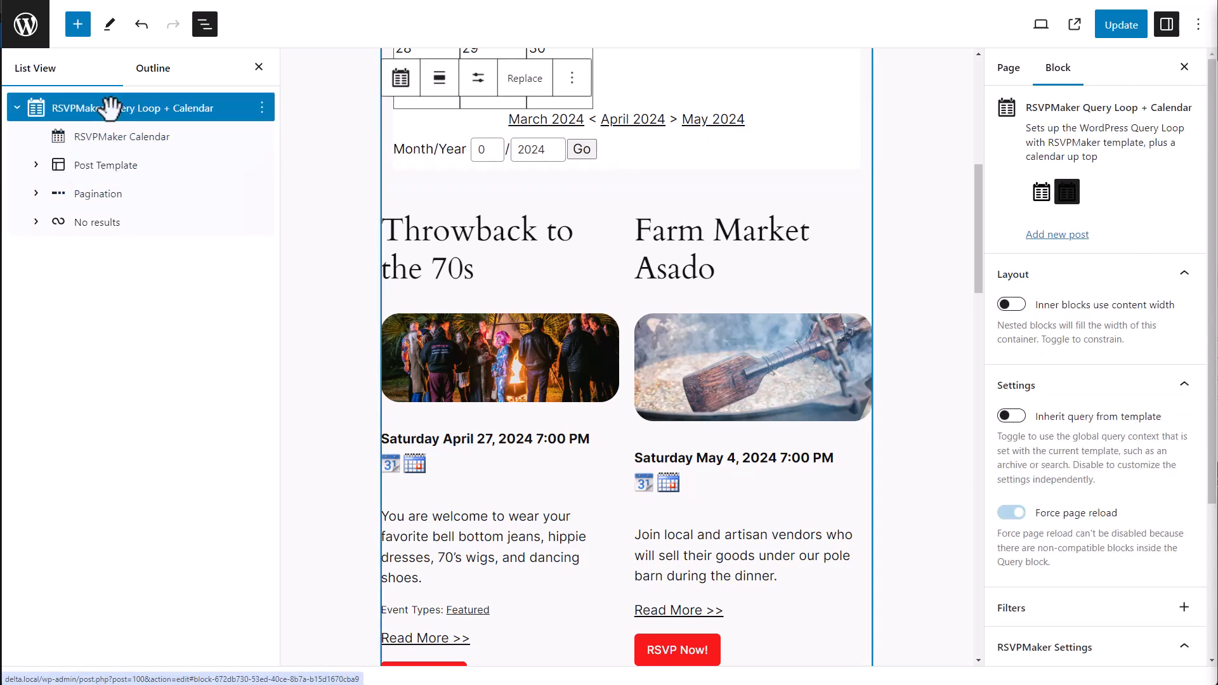
{"action": "left_click", "coordinate": [526, 79]}
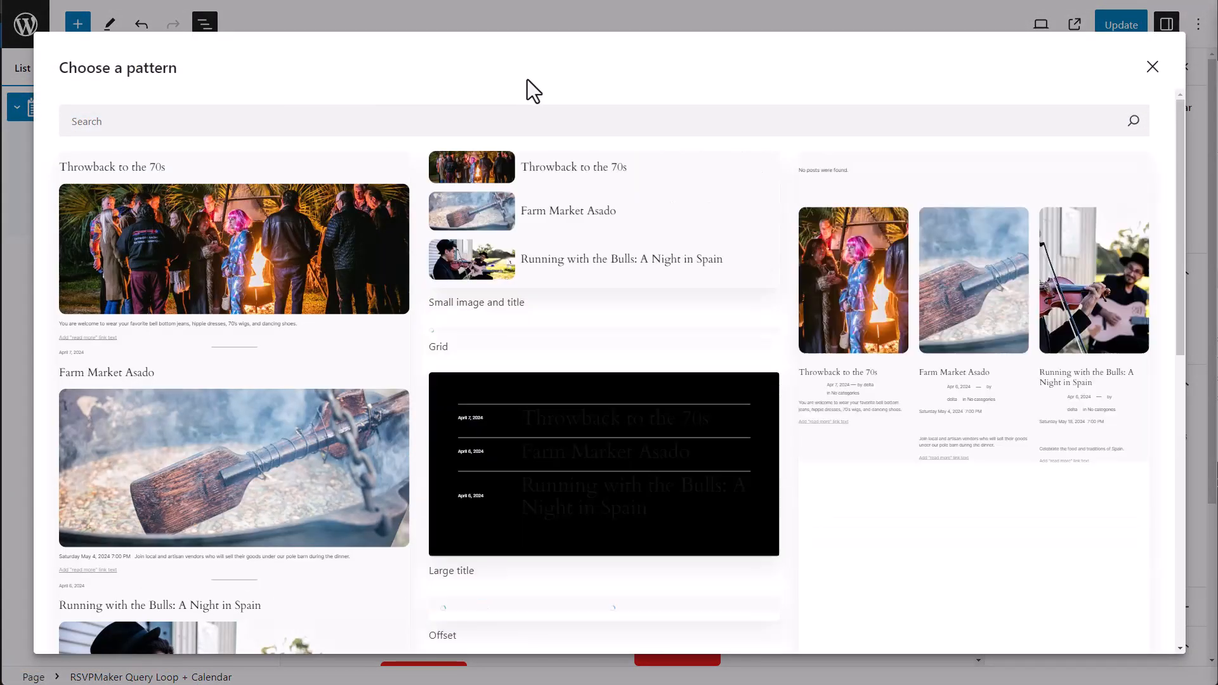
{"action": "scroll", "coordinate": [806, 228], "scroll_direction": "down", "scroll_amount": 2}
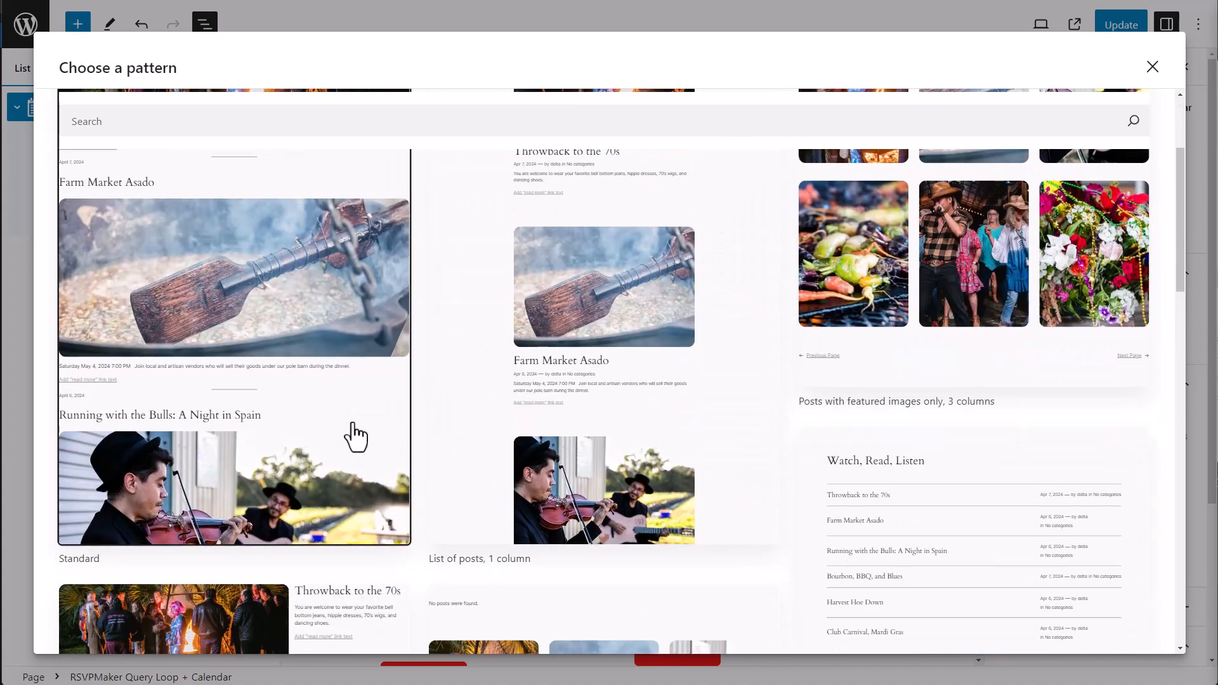
{"action": "scroll", "coordinate": [319, 470], "scroll_direction": "down", "scroll_amount": 4}
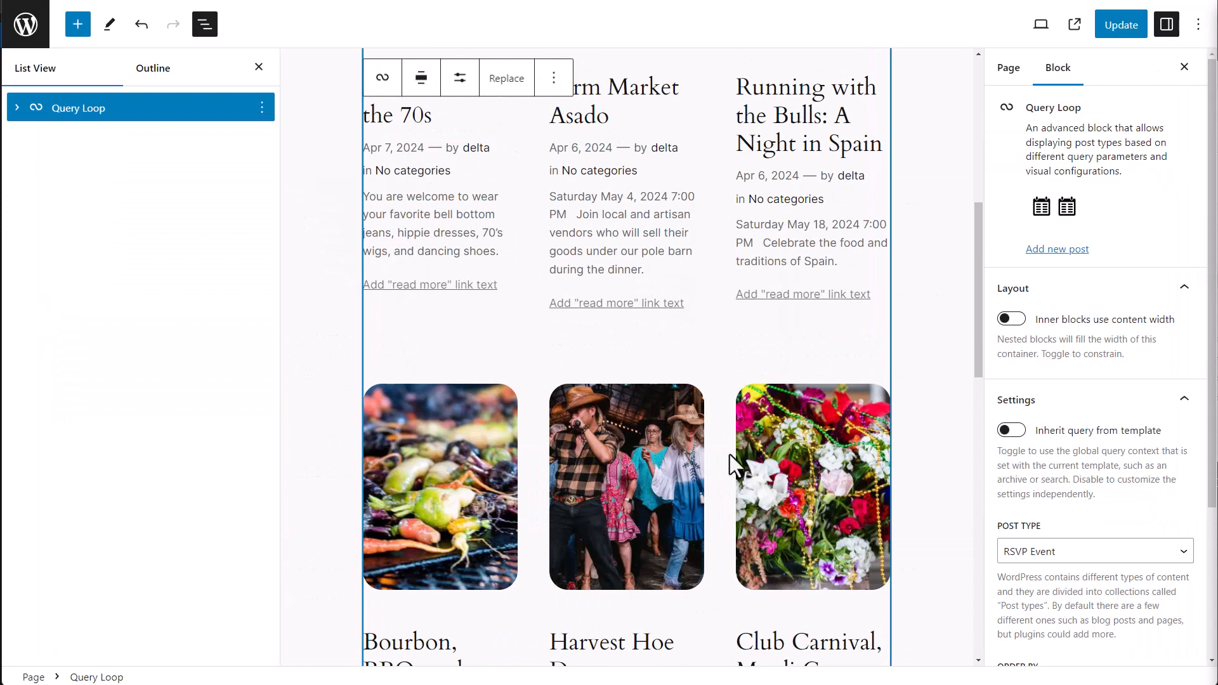
Transform the Excerpt block in the three-column post template into RSVPMaker Loop Blocks and delete the Post Meta block
{"action": "scroll", "coordinate": [892, 353], "scroll_direction": "up", "scroll_amount": 5}
{"action": "scroll", "coordinate": [893, 353], "scroll_direction": "up", "scroll_amount": 3}
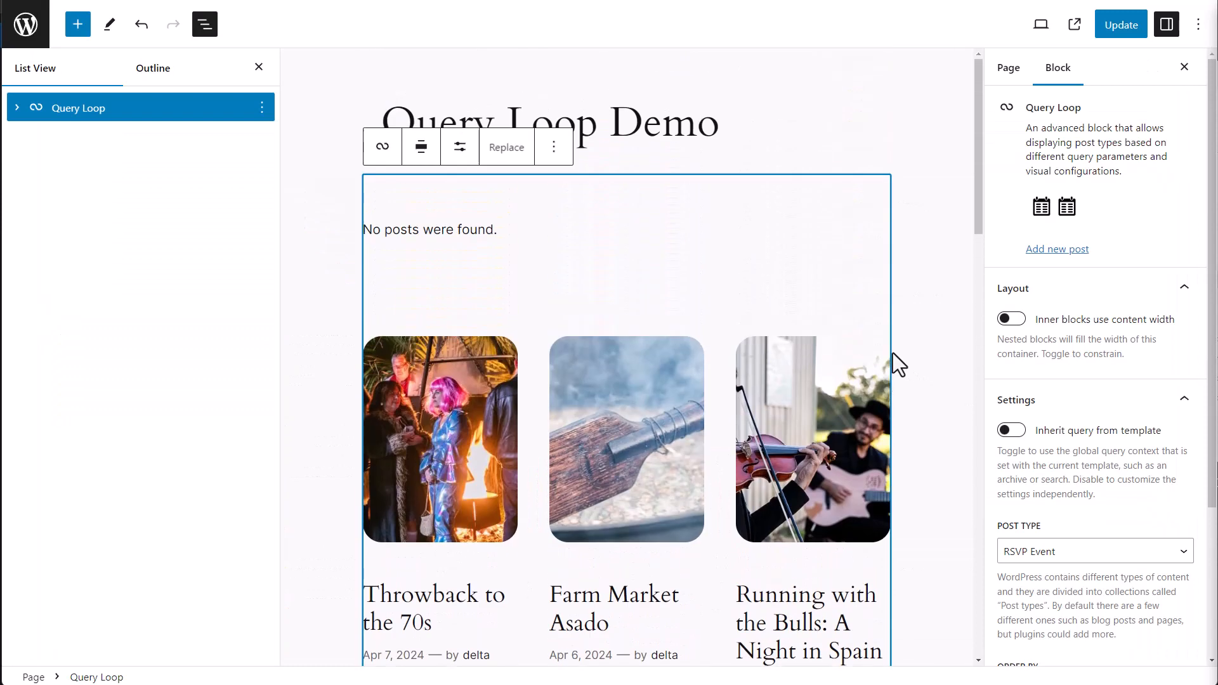
{"action": "scroll", "coordinate": [892, 356], "scroll_direction": "down", "scroll_amount": 4}
{"action": "scroll", "coordinate": [889, 363], "scroll_direction": "down", "scroll_amount": 3}
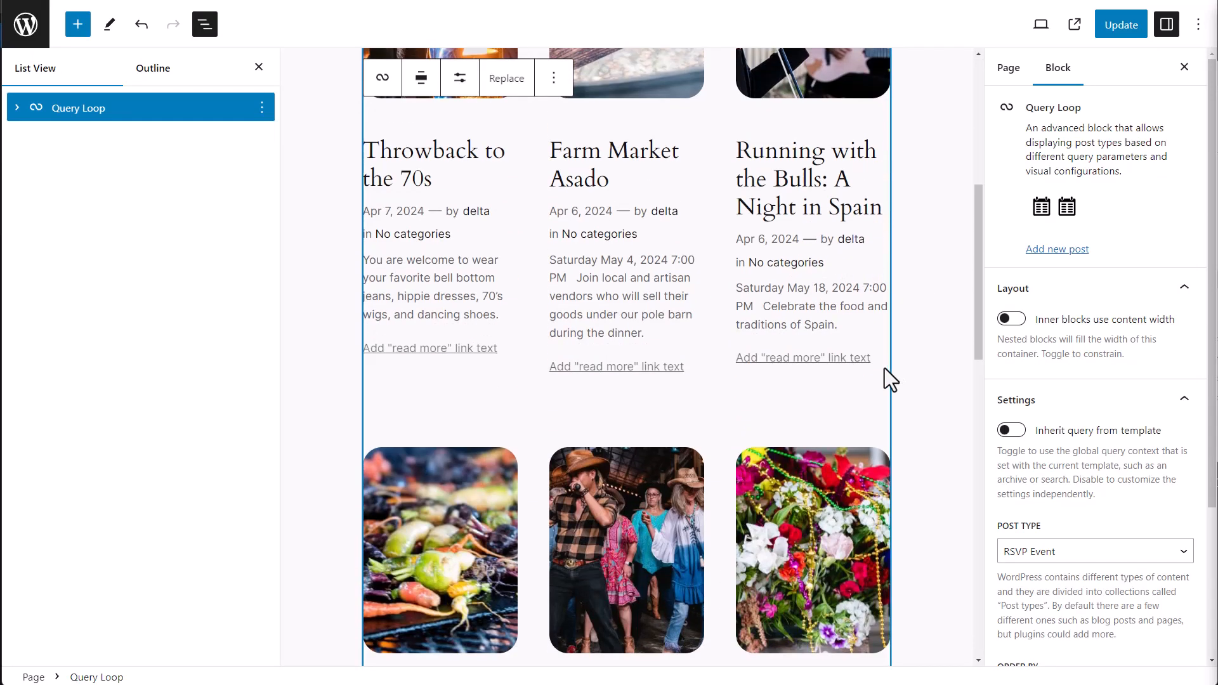
{"action": "left_click", "coordinate": [413, 272]}
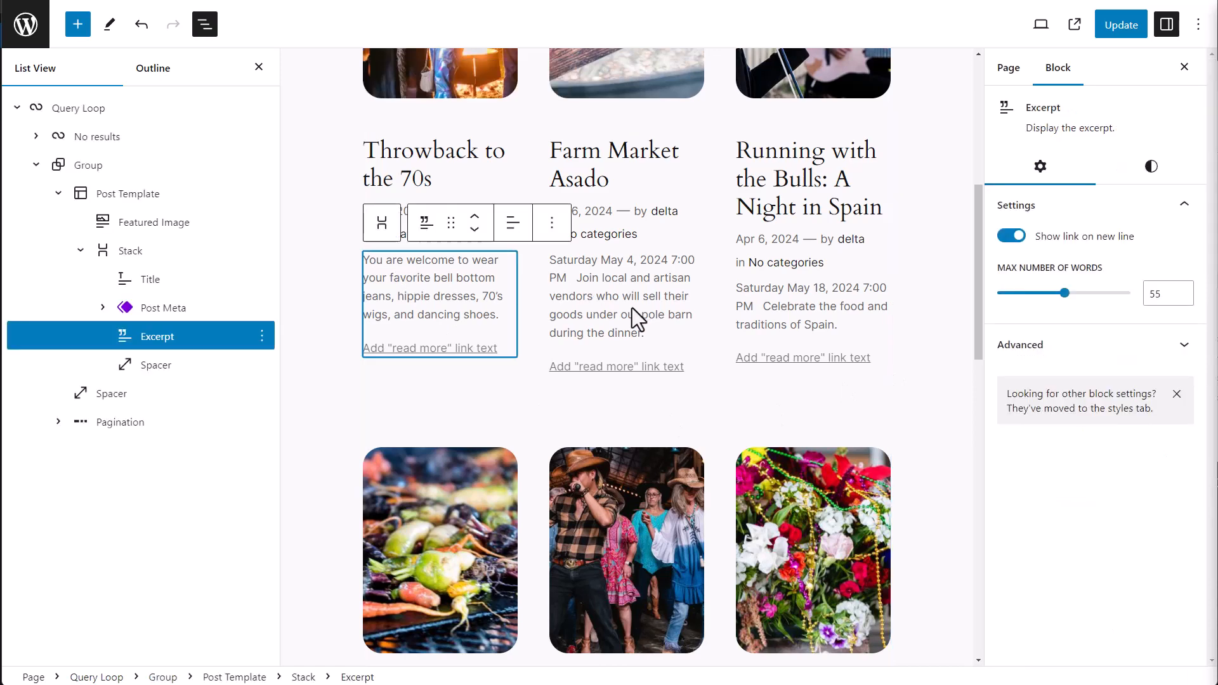
{"action": "left_click", "coordinate": [422, 233]}
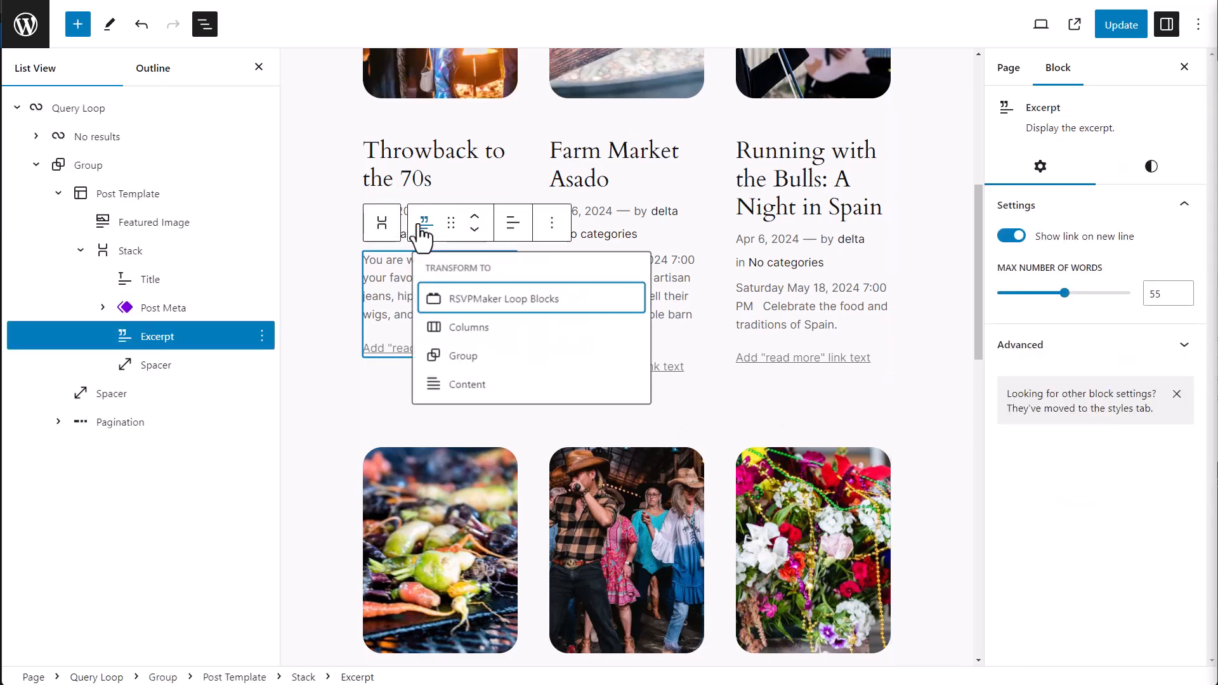
{"action": "left_click", "coordinate": [530, 299]}
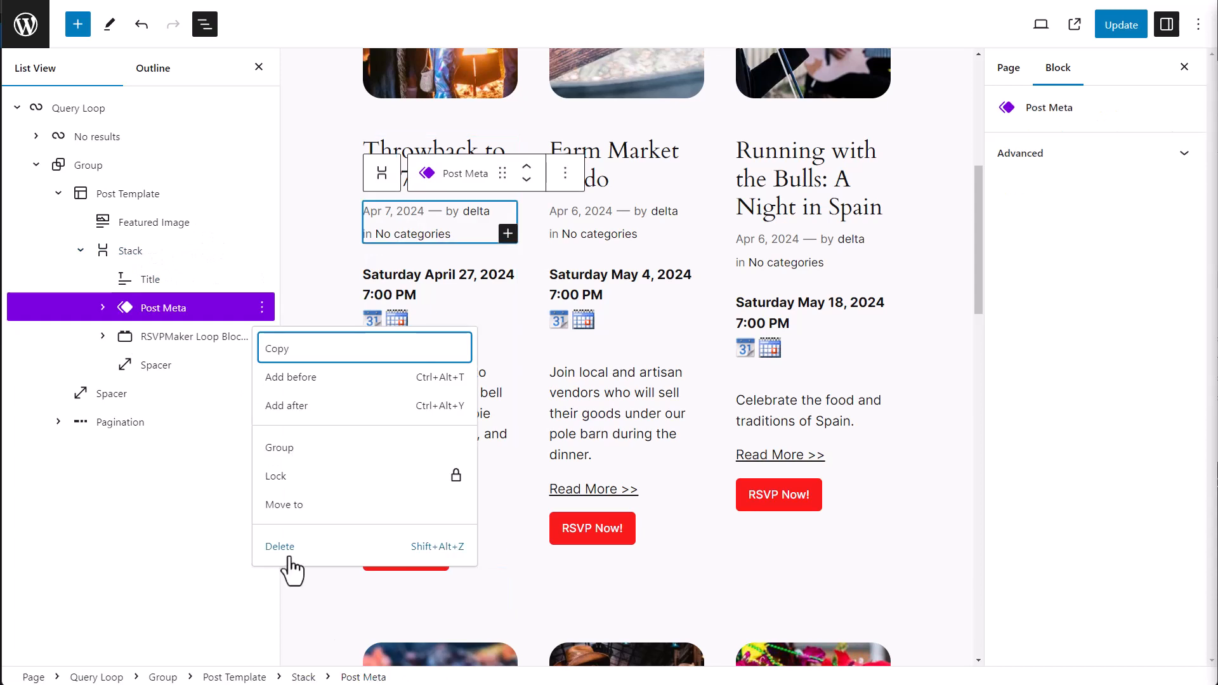
{"action": "left_click", "coordinate": [289, 564]}
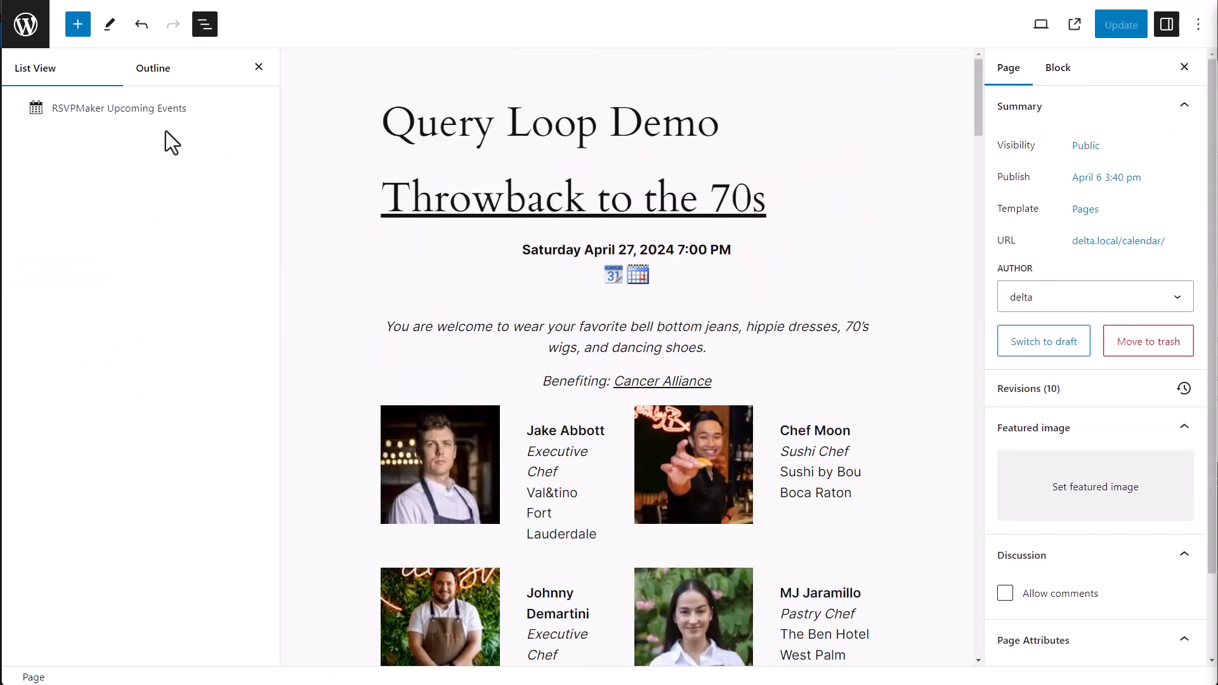
Set the format of the RSVPMaker Upcoming Events block to Excerpt
{"action": "left_click", "coordinate": [80, 112]}
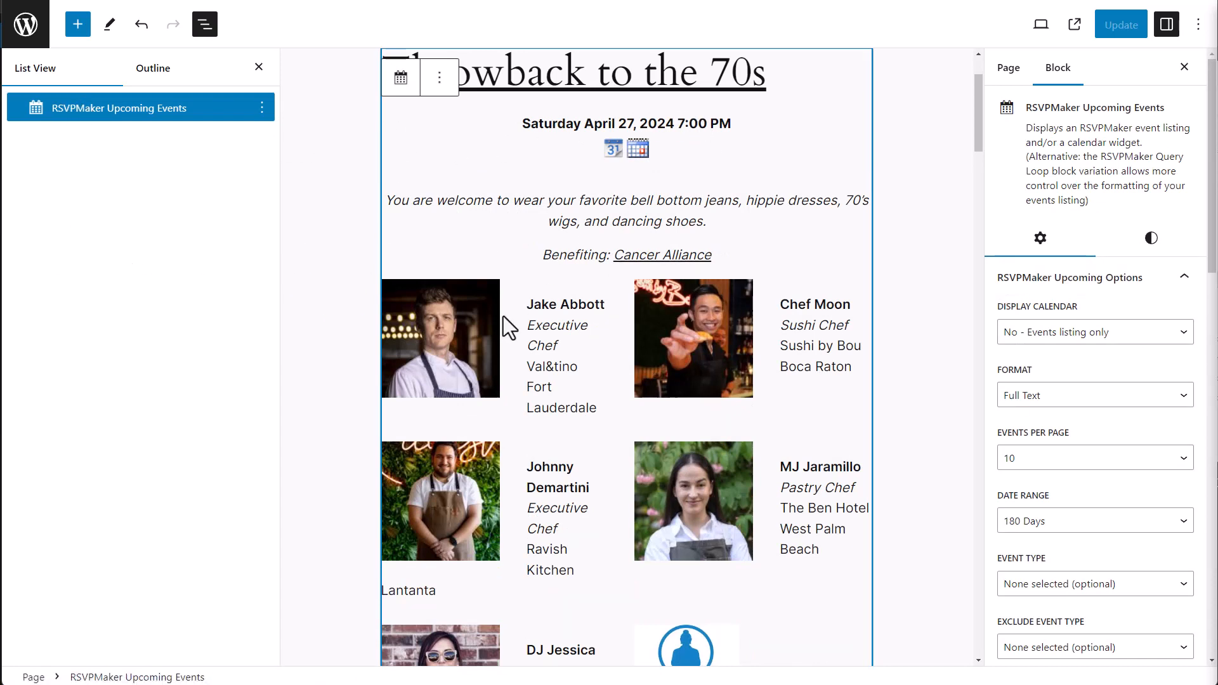
{"action": "left_click", "coordinate": [1080, 411]}
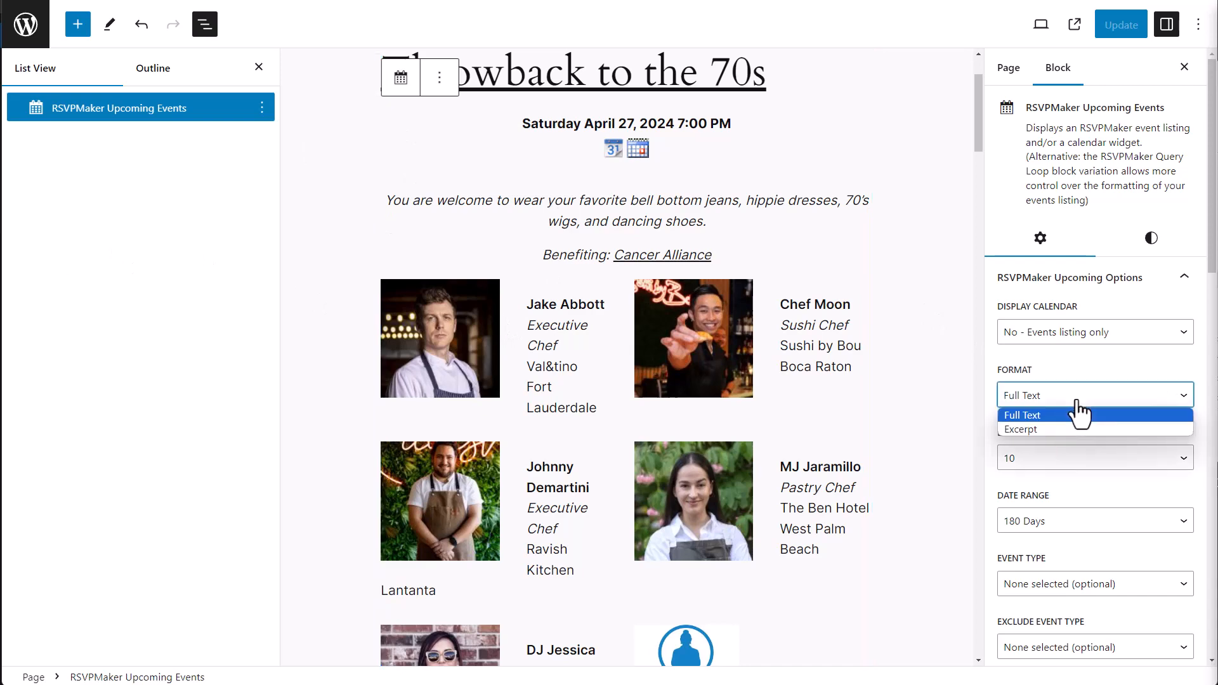
{"action": "left_click", "coordinate": [1082, 428]}
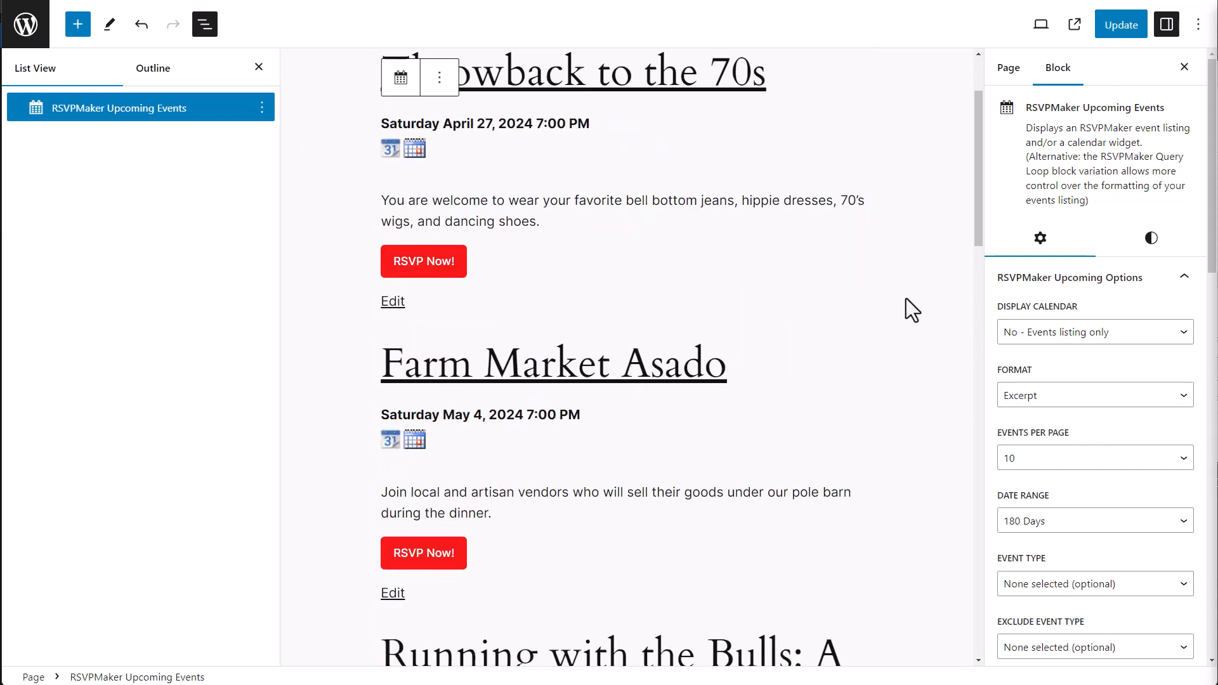
Transform the RSVPMaker Upcoming Events block on the Query Loop Demo page into a Query Loop
{"action": "left_click_drag", "start_coordinate": [977, 182], "coordinate": [980, 120]}
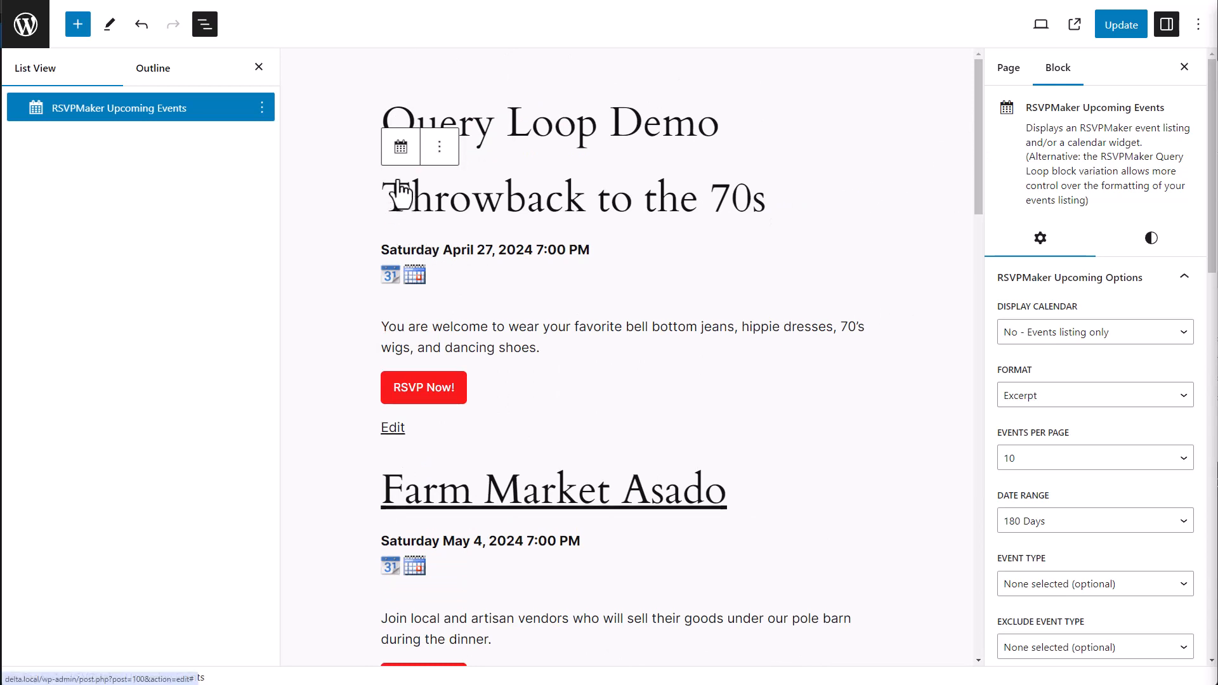
{"action": "left_click", "coordinate": [401, 147]}
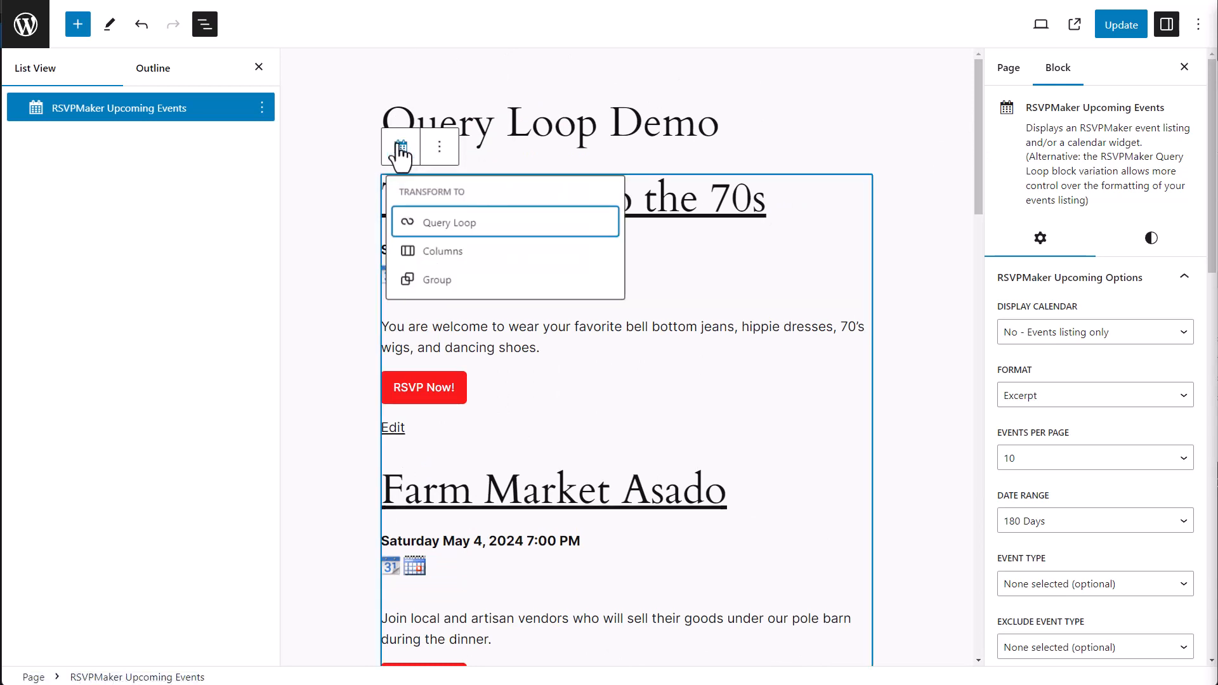
{"action": "mouse_move", "coordinate": [465, 229]}
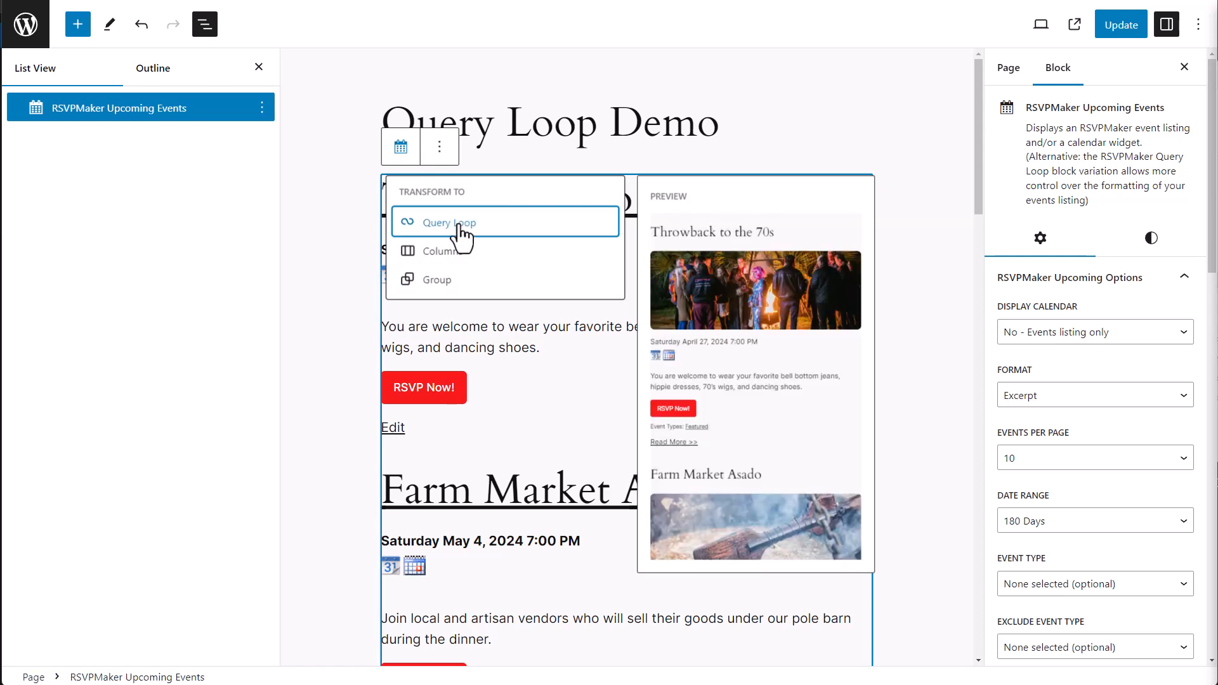
{"action": "left_click", "coordinate": [462, 232]}
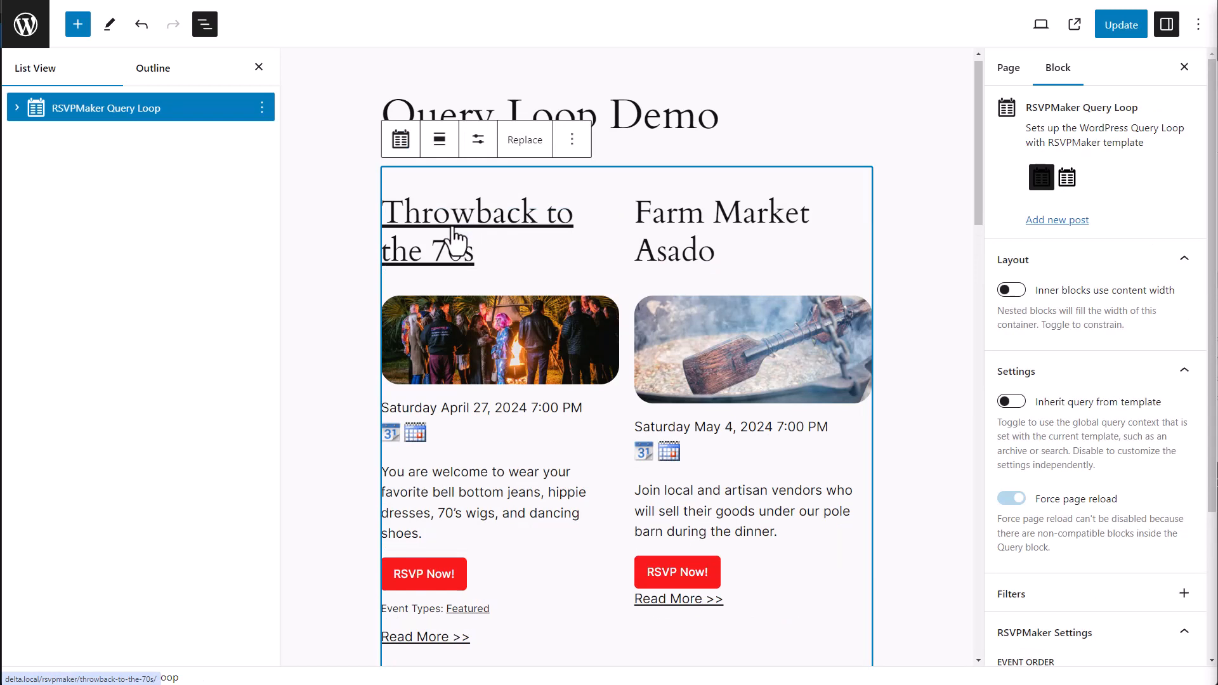
Replace the query loop's layout with the "List of posts, 3 columns" pattern
{"action": "left_click", "coordinate": [525, 141]}
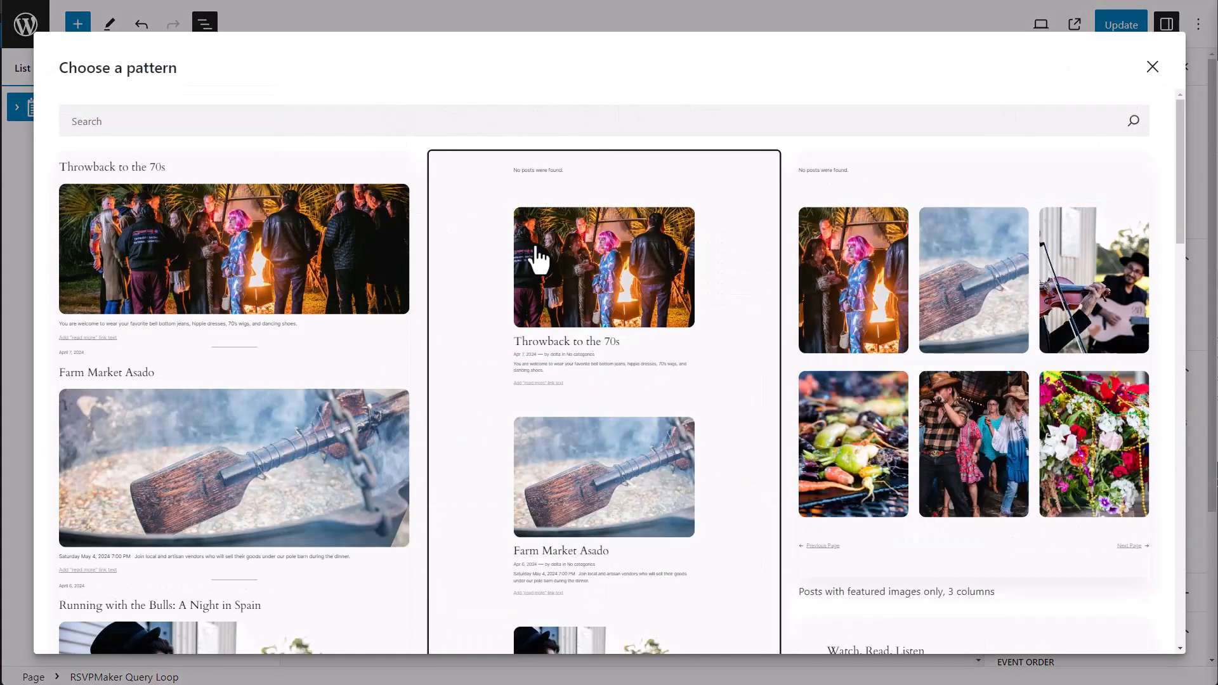
{"action": "scroll", "coordinate": [533, 257], "scroll_direction": "down", "scroll_amount": 2}
{"action": "scroll", "coordinate": [517, 260], "scroll_direction": "down", "scroll_amount": 9}
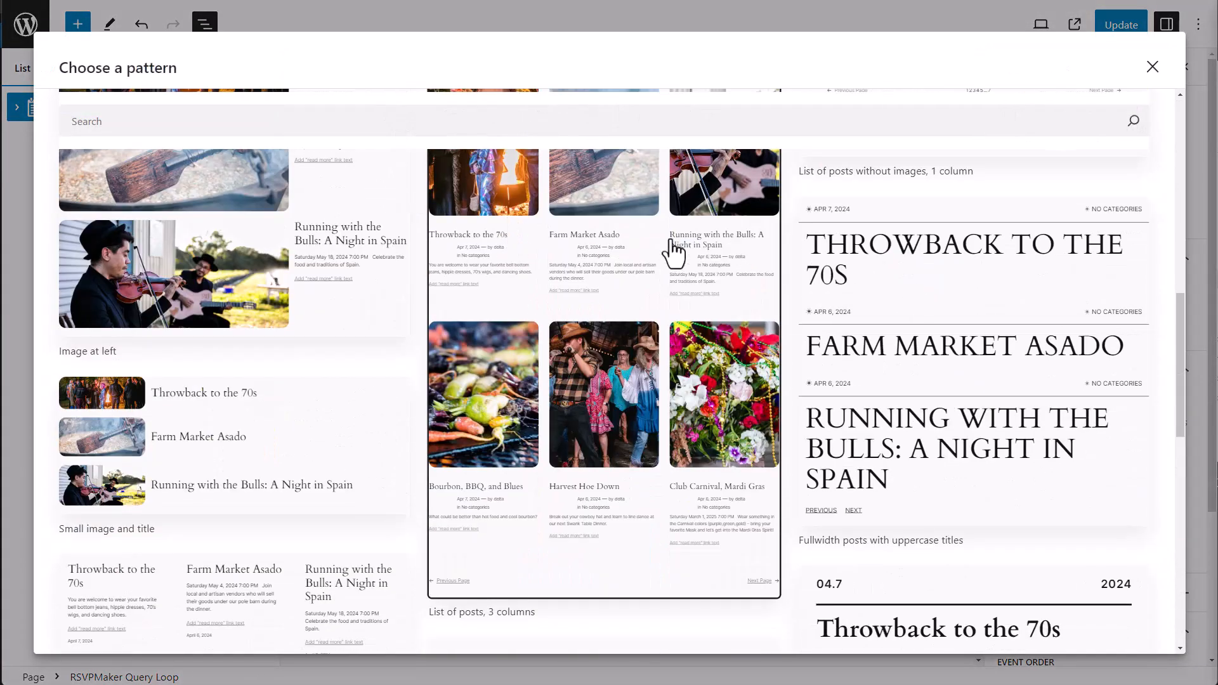
{"action": "left_click", "coordinate": [671, 251]}
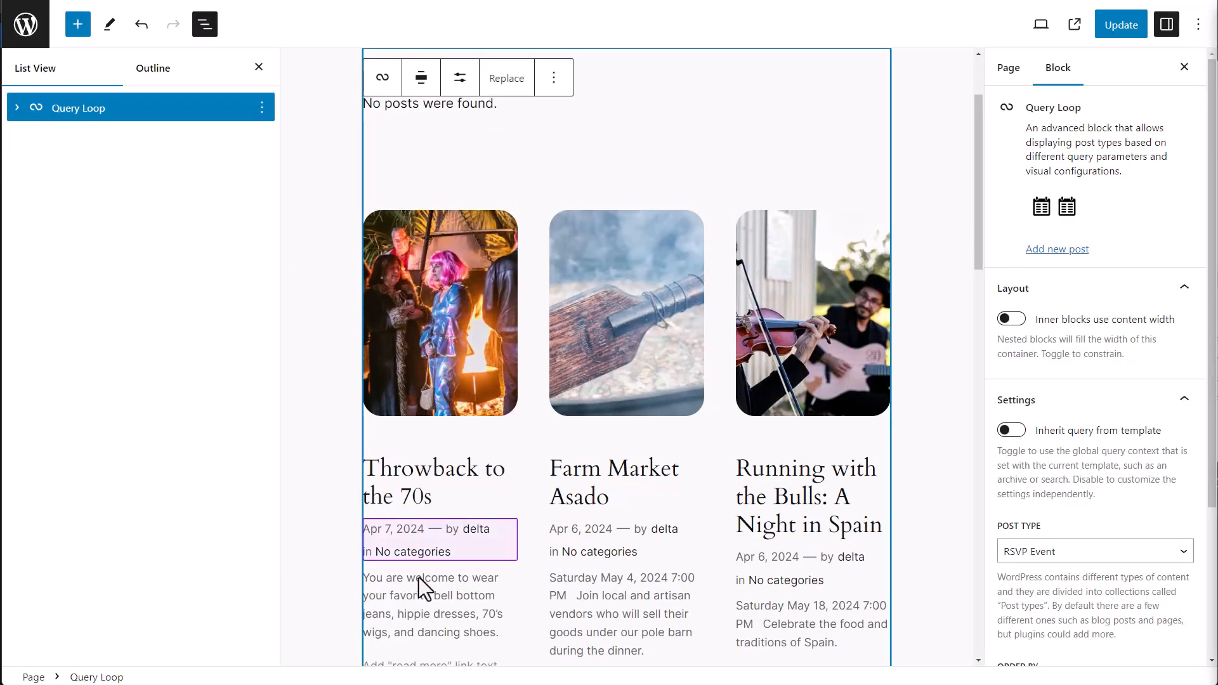
Transform the Excerpt block in the three-column post template into RSVPMaker Loop Blocks
{"action": "left_click", "coordinate": [423, 620]}
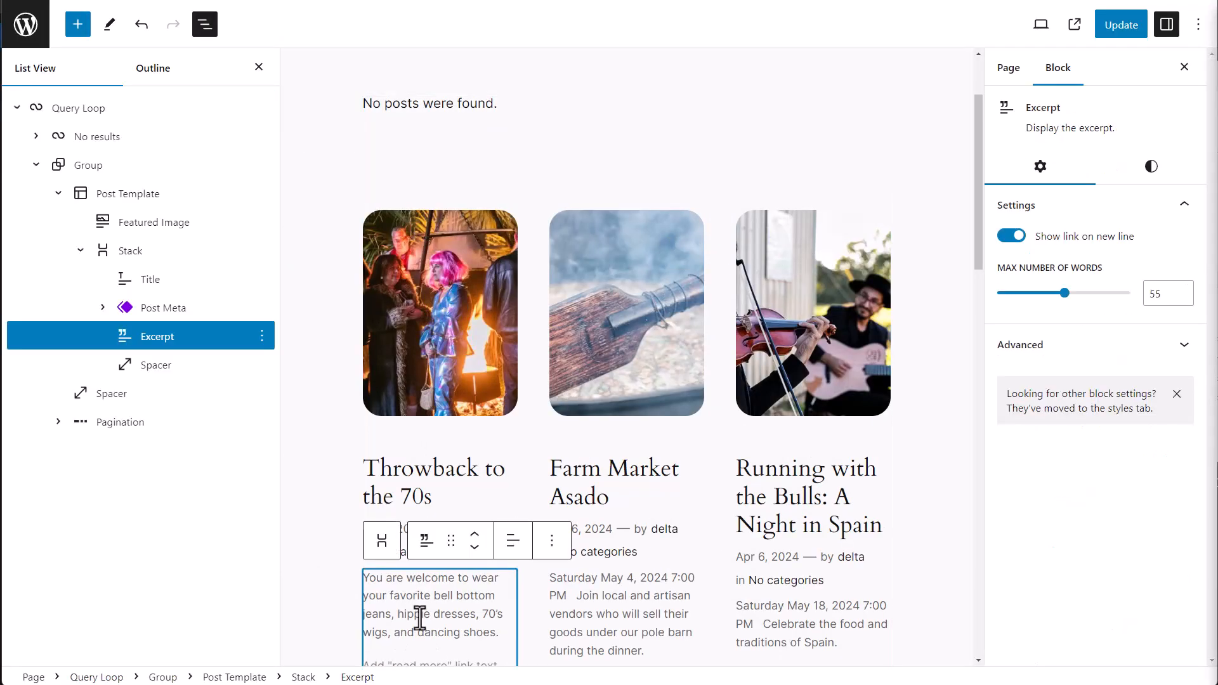
{"action": "left_click", "coordinate": [427, 540]}
{"action": "left_click", "coordinate": [505, 409]}
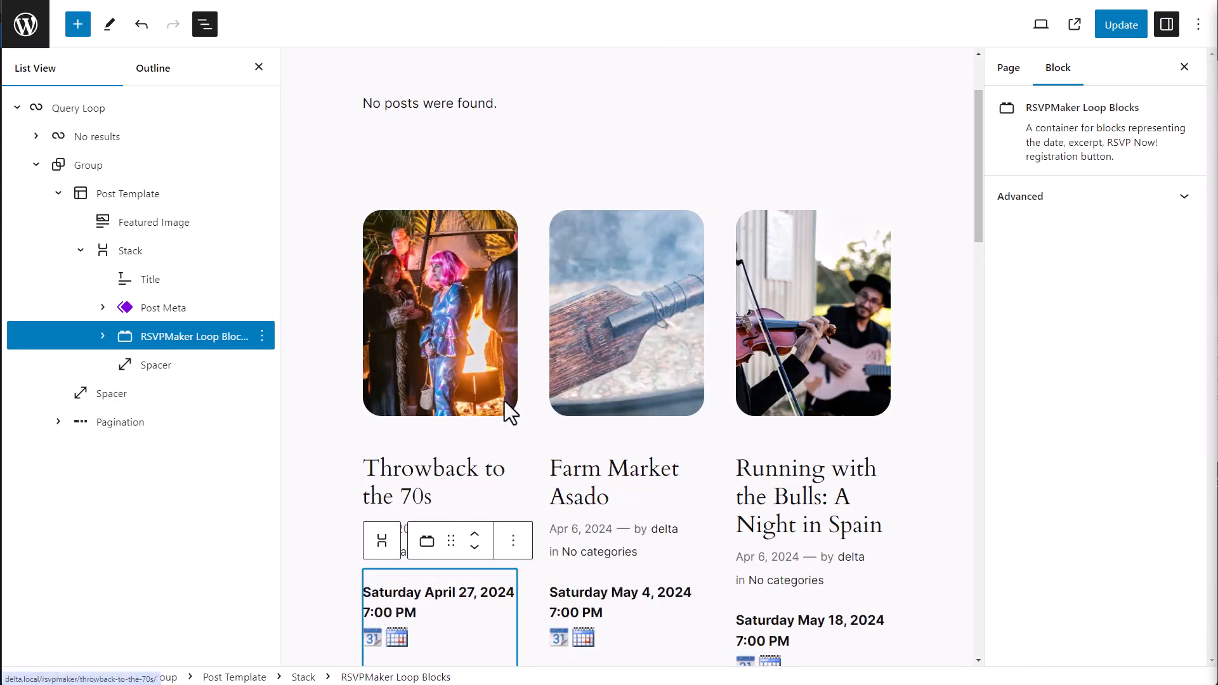
{"action": "scroll", "coordinate": [753, 481], "scroll_direction": "down", "scroll_amount": 2}
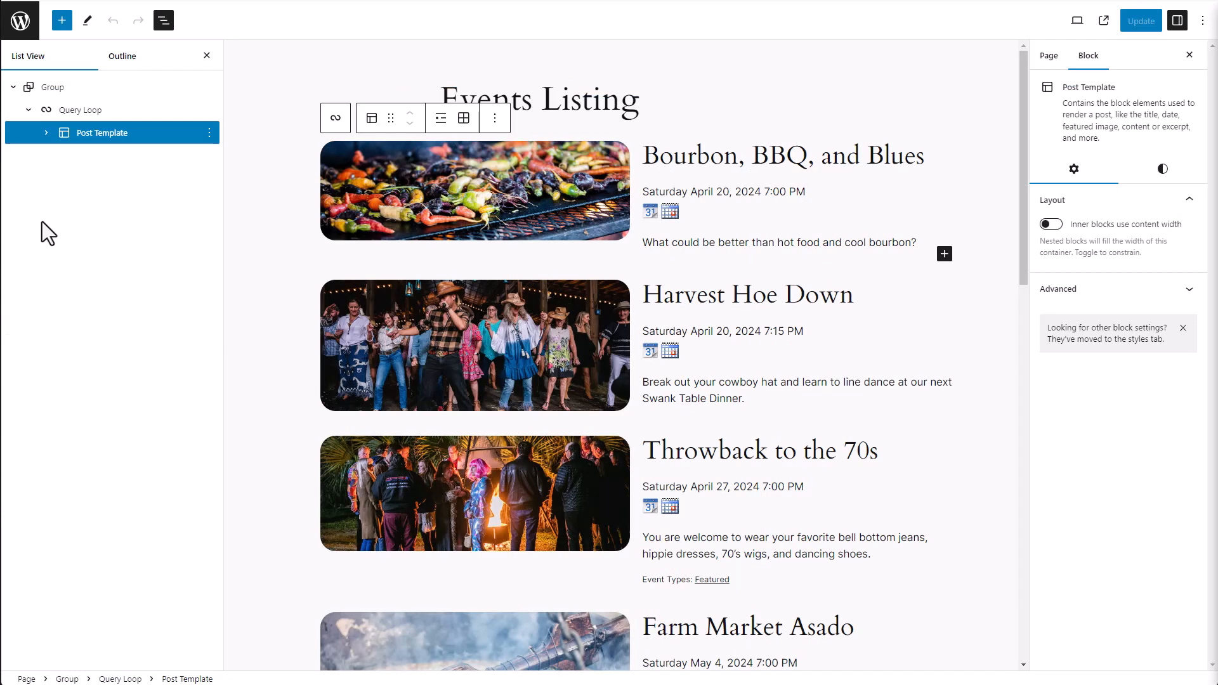
Expand the post template of the Query Loop on the Events Listing page to show its inner blocks
{"action": "left_click", "coordinate": [46, 134]}
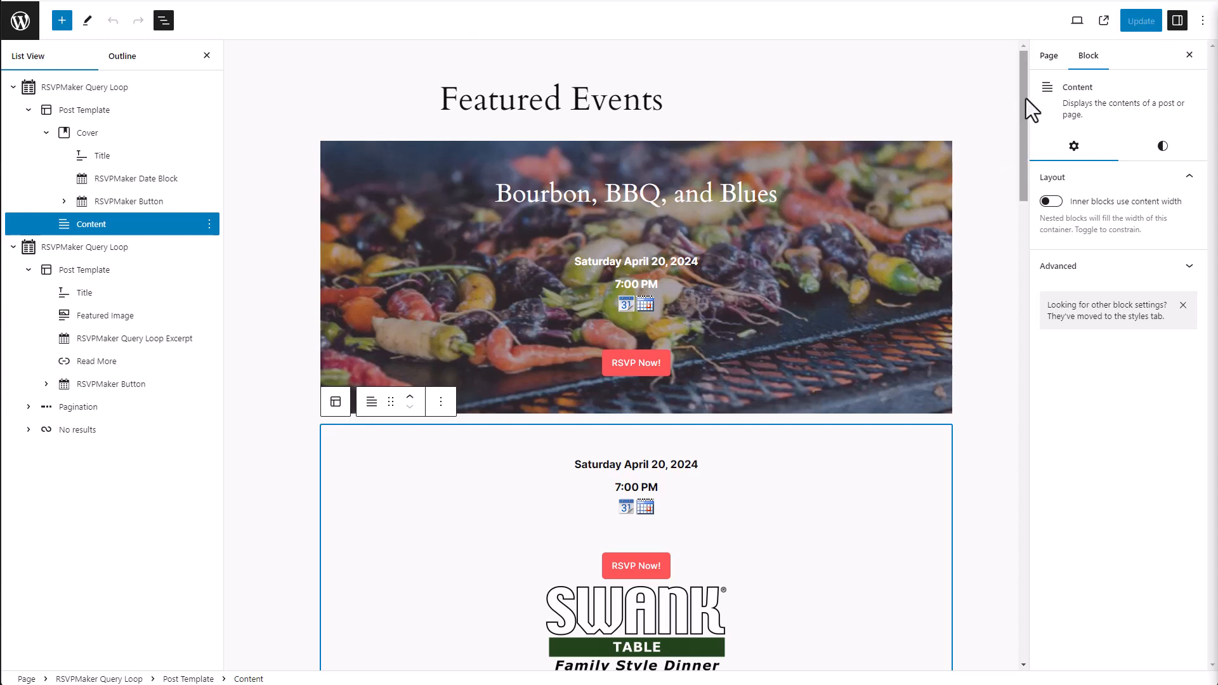
Examine the display settings and event type filters of the two RSVPMaker Query Loops on the Featured Events page, along with their listings
{"action": "left_click", "coordinate": [94, 87]}
{"action": "left_click", "coordinate": [436, 70]}
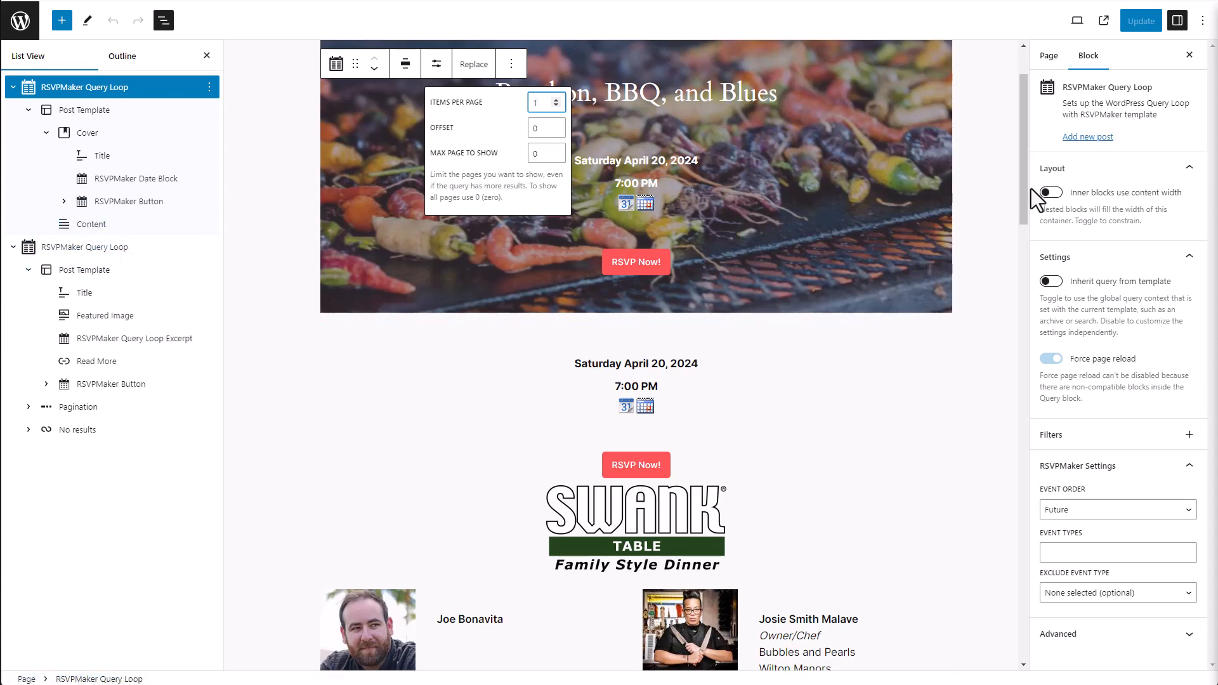
{"action": "scroll", "coordinate": [1027, 194], "scroll_direction": "down", "scroll_amount": 1}
{"action": "scroll", "coordinate": [1028, 193], "scroll_direction": "down", "scroll_amount": 10}
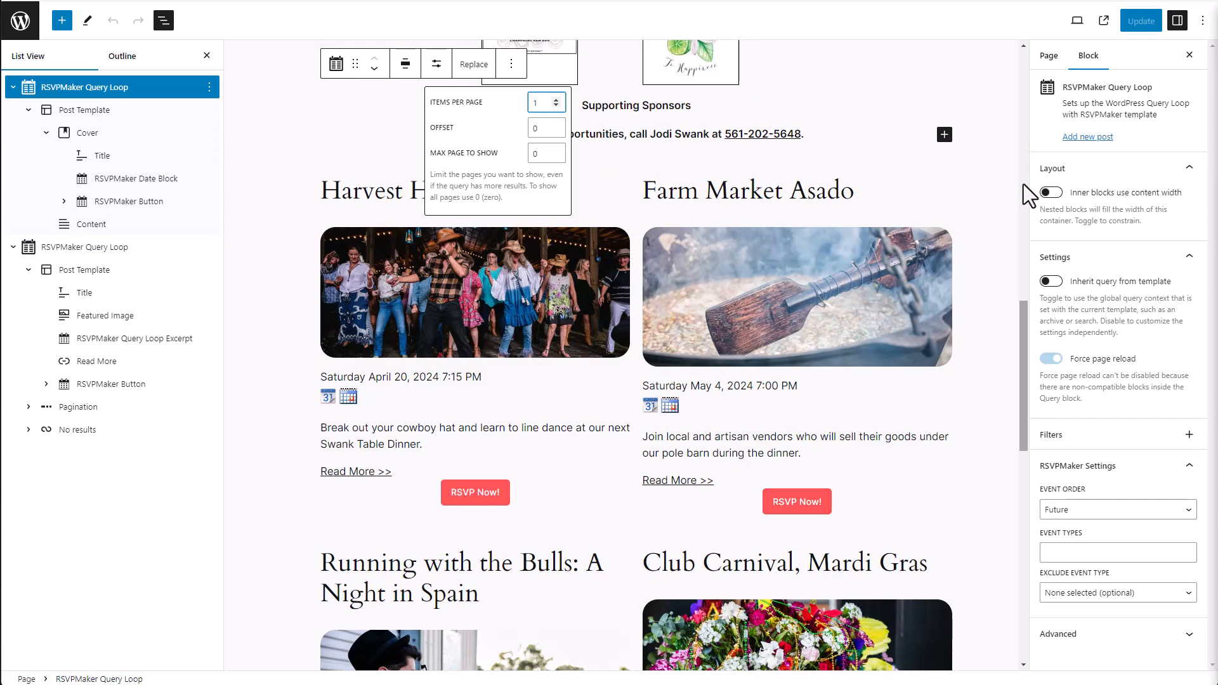
{"action": "scroll", "coordinate": [1027, 194], "scroll_direction": "up", "scroll_amount": 2}
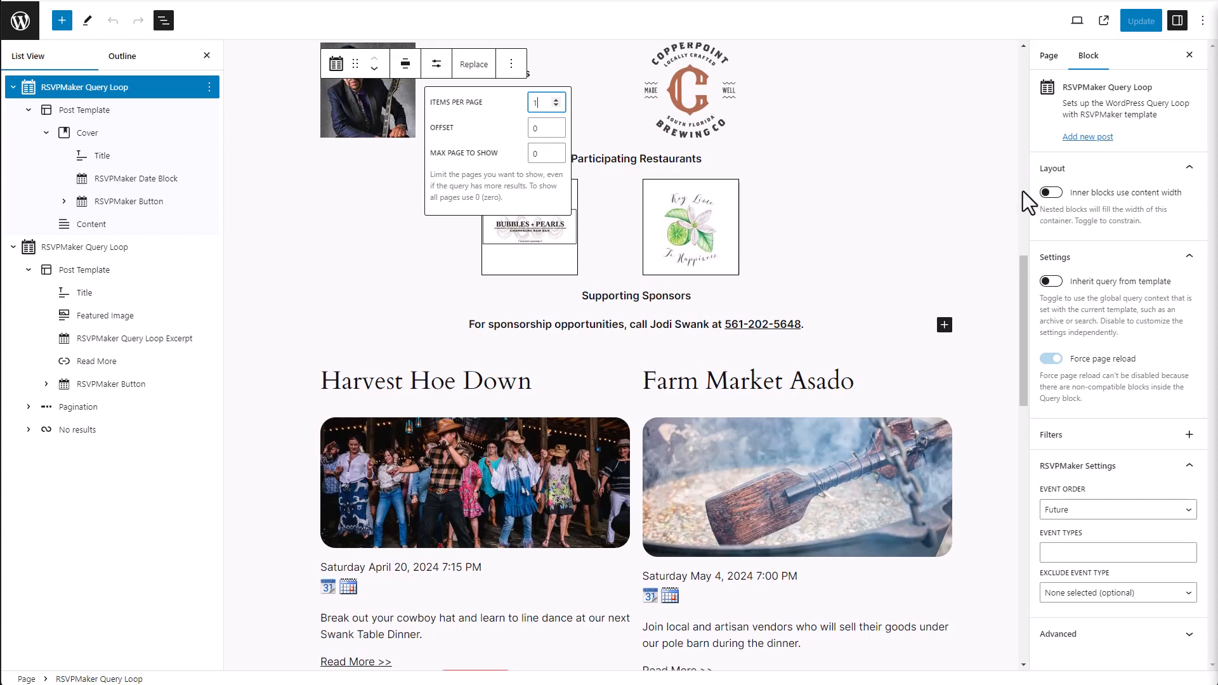
{"action": "left_click", "coordinate": [71, 247]}
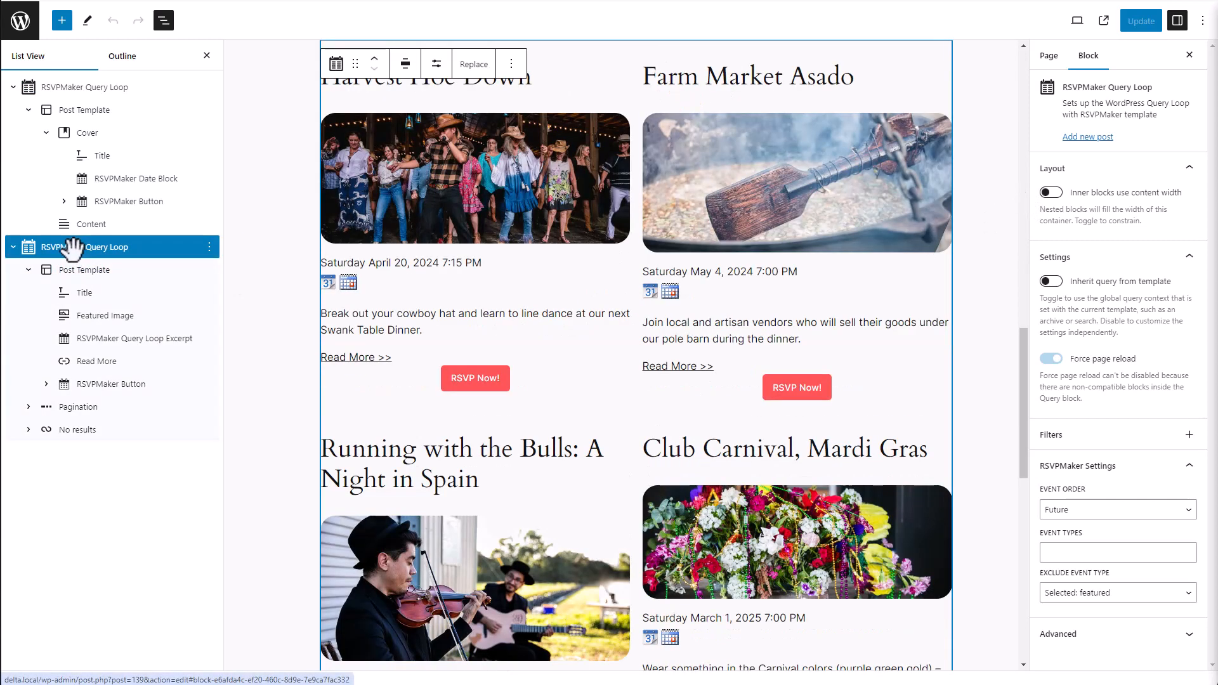
{"action": "left_click", "coordinate": [436, 65]}
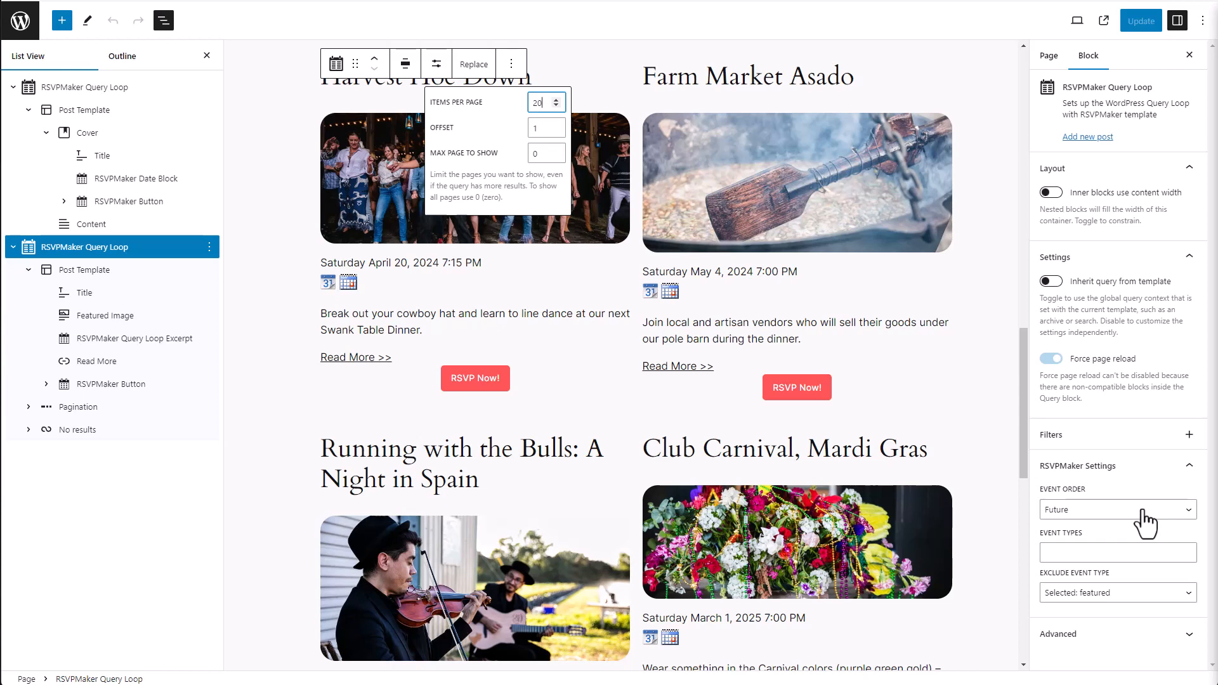
{"action": "left_click", "coordinate": [1085, 553]}
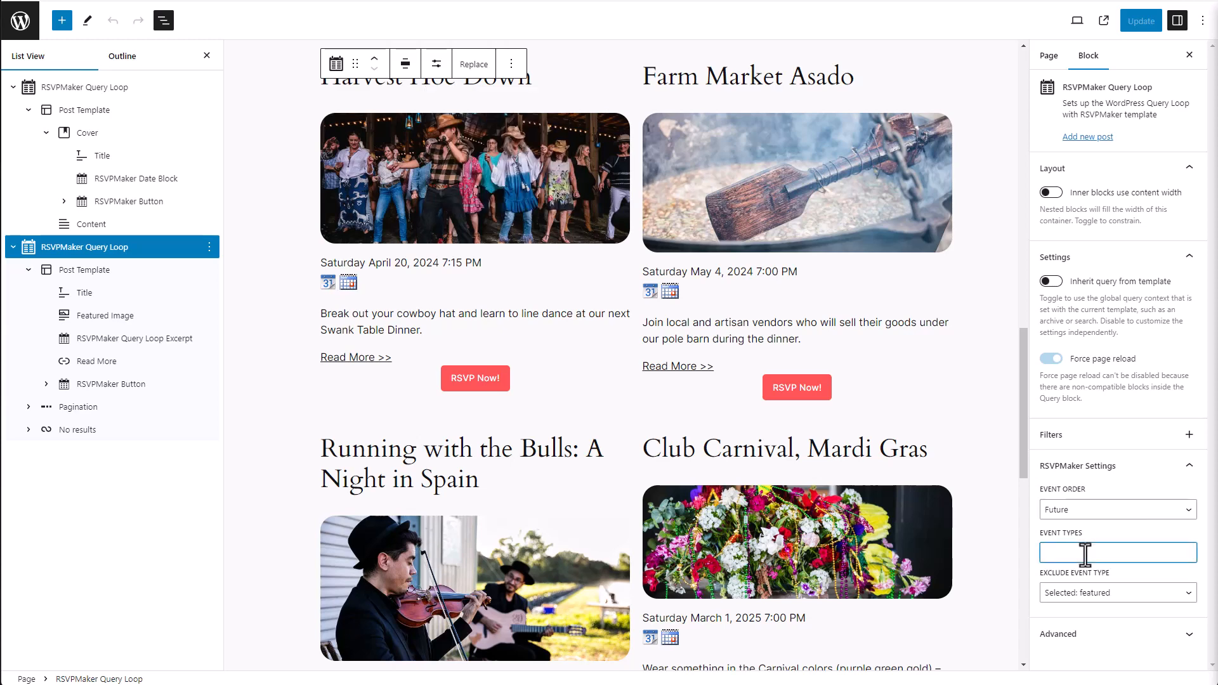
Limit the first RSVPMaker Query Loop on the Featured Events page to the Featured event type
{"action": "left_click", "coordinate": [91, 86]}
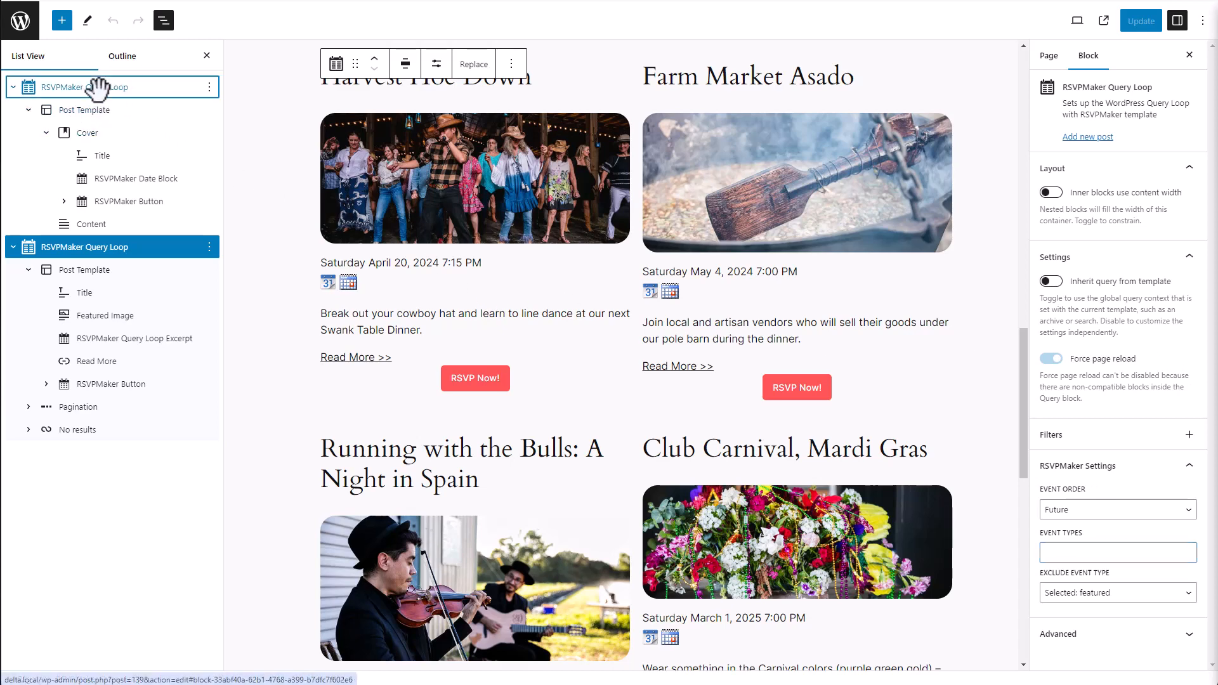
{"action": "scroll", "coordinate": [984, 265], "scroll_direction": "up", "scroll_amount": 5}
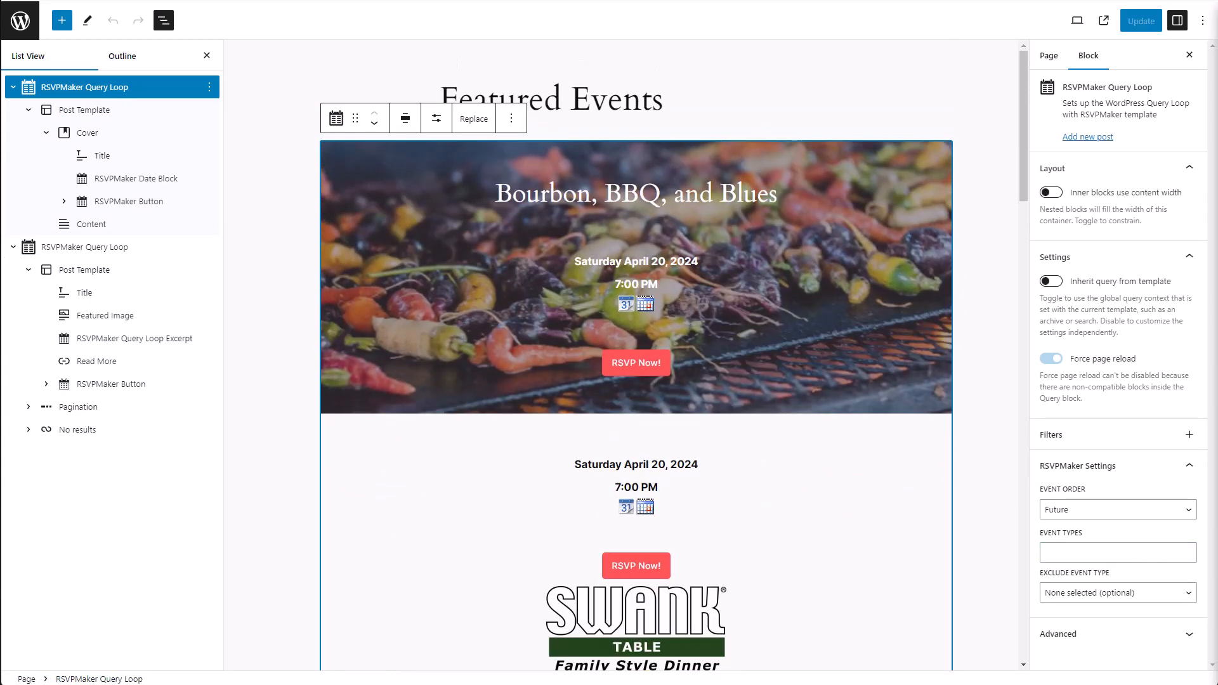
{"action": "left_click", "coordinate": [1113, 553]}
{"action": "type", "text": "Feat"}
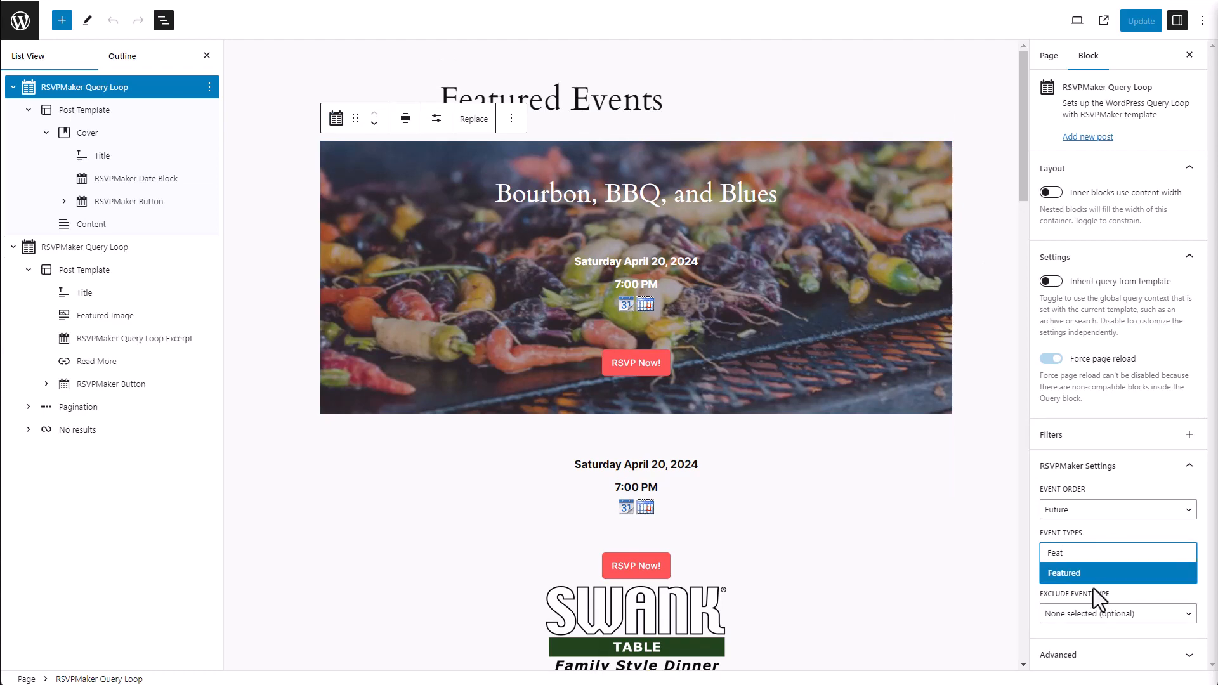
{"action": "left_click", "coordinate": [1074, 577]}
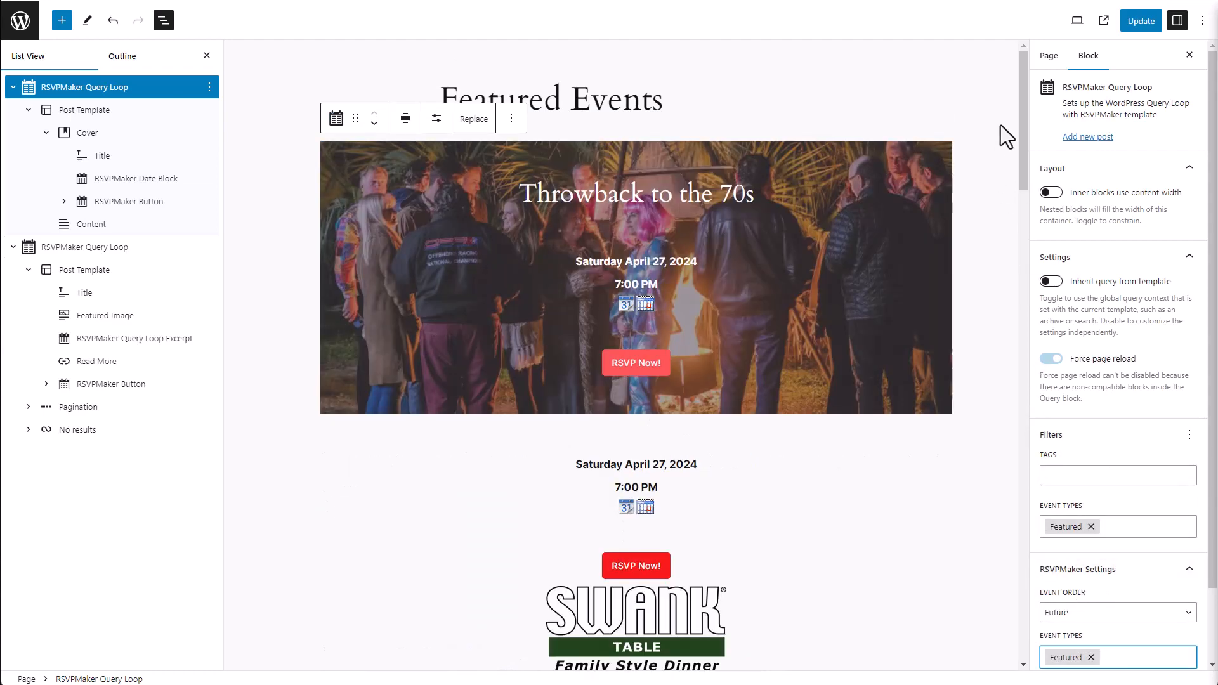
Remove the offset from the second RSVPMaker Query Loop so its listing starts with the first upcoming event
{"action": "left_click_drag", "start_coordinate": [1022, 105], "coordinate": [1006, 294]}
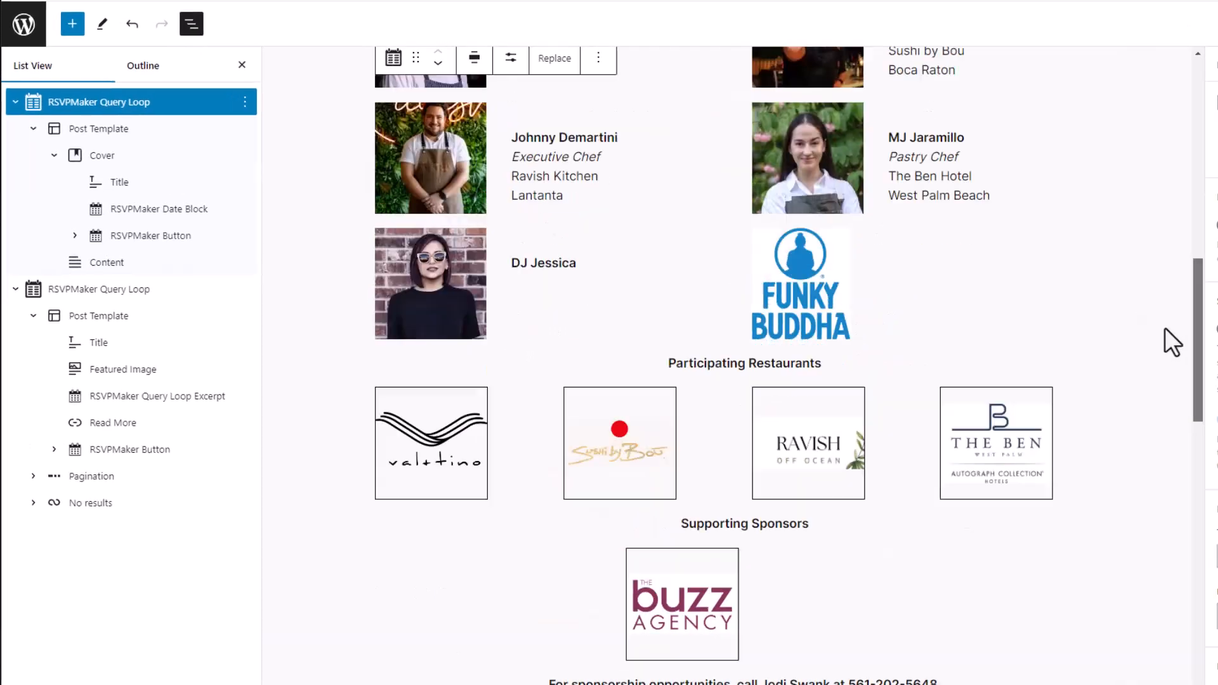
{"action": "scroll", "coordinate": [1172, 342], "scroll_direction": "down", "scroll_amount": 10}
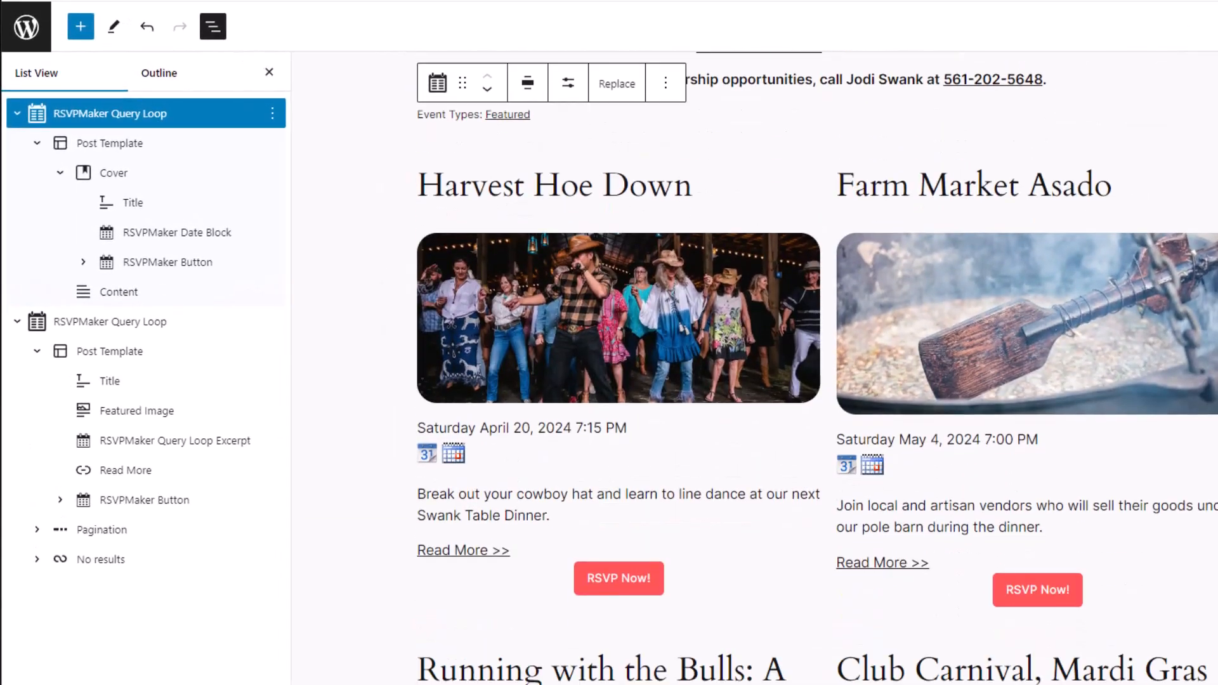
{"action": "scroll", "coordinate": [817, 375], "scroll_direction": "up", "scroll_amount": 1}
{"action": "left_click", "coordinate": [112, 322]}
{"action": "left_click", "coordinate": [568, 85]}
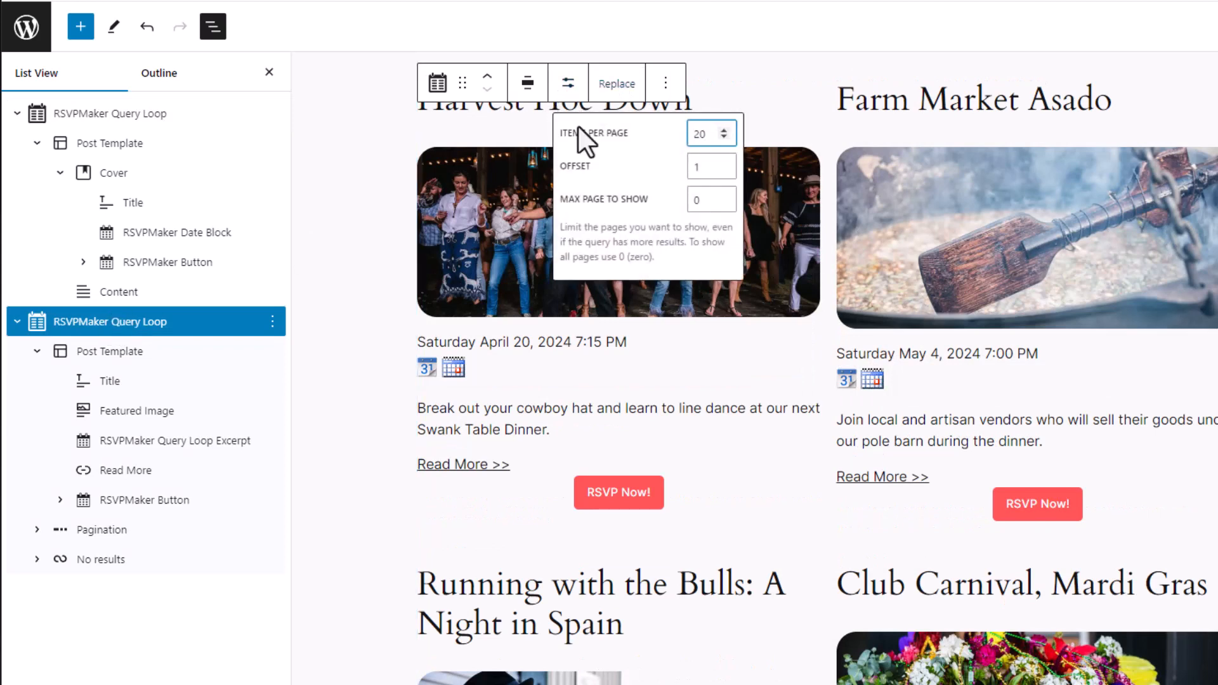
{"action": "left_click", "coordinate": [724, 170]}
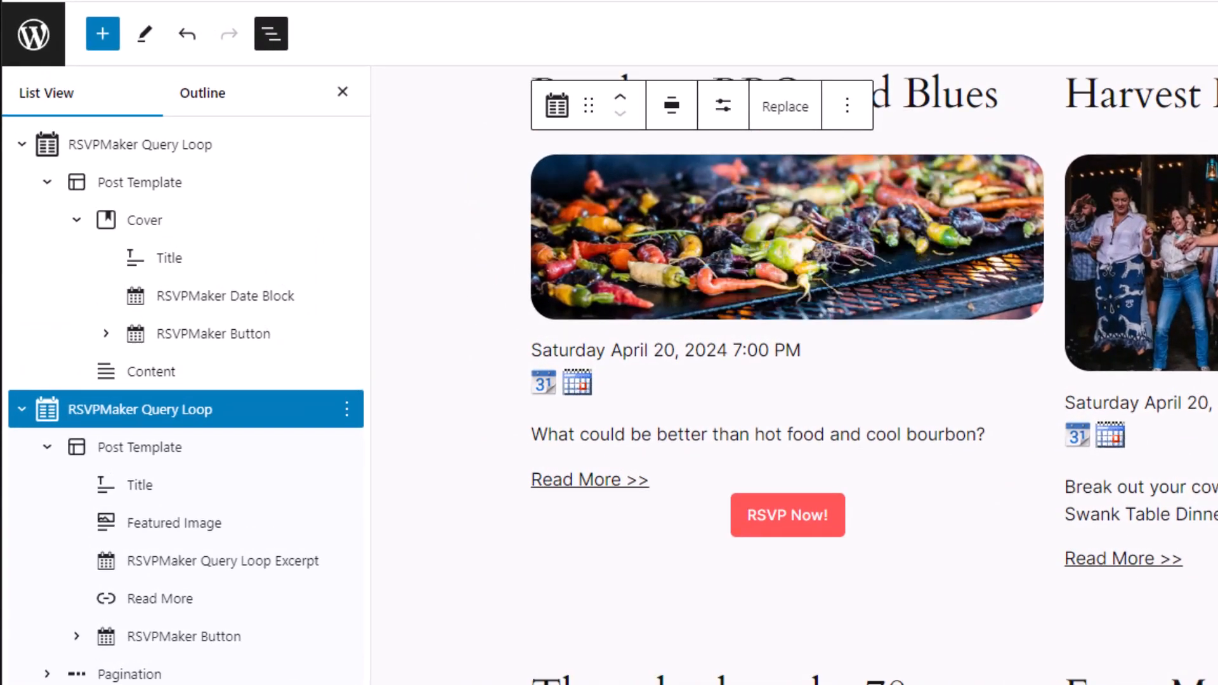
Exclude the Featured event type from the second RSVPMaker Query Loop's listing
{"action": "scroll", "coordinate": [793, 380], "scroll_direction": "up", "scroll_amount": 1}
{"action": "left_click_drag", "start_coordinate": [1029, 361], "coordinate": [1029, 368]}
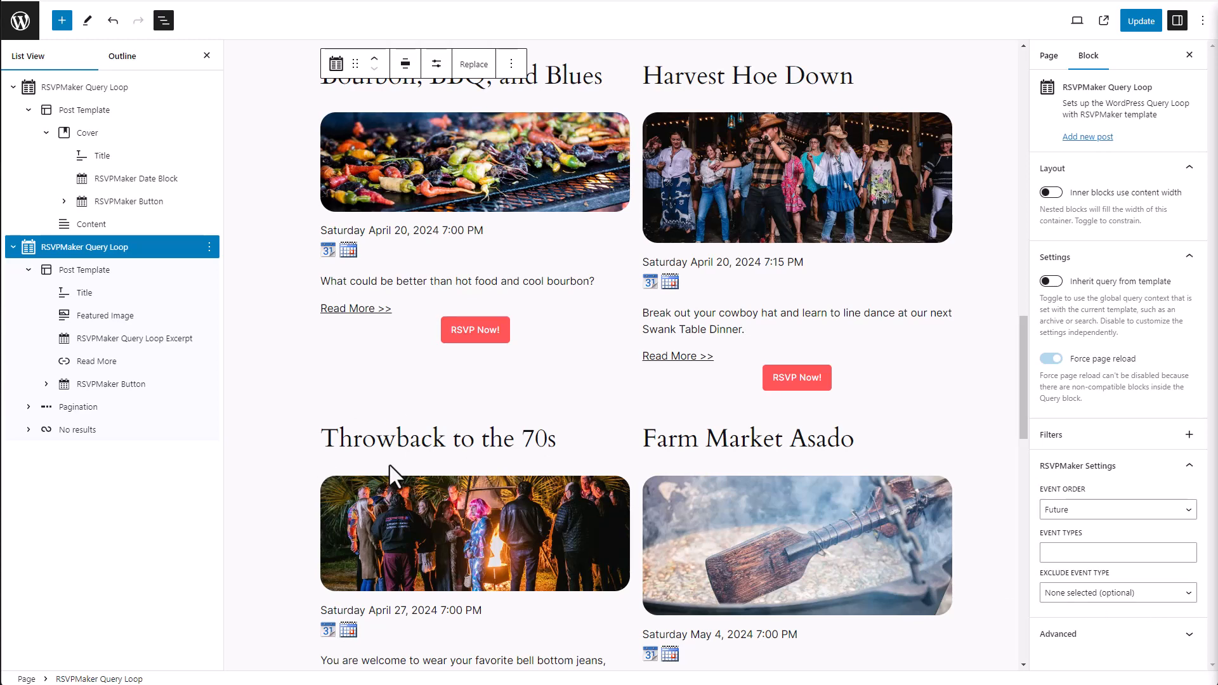
{"action": "left_click", "coordinate": [1145, 600]}
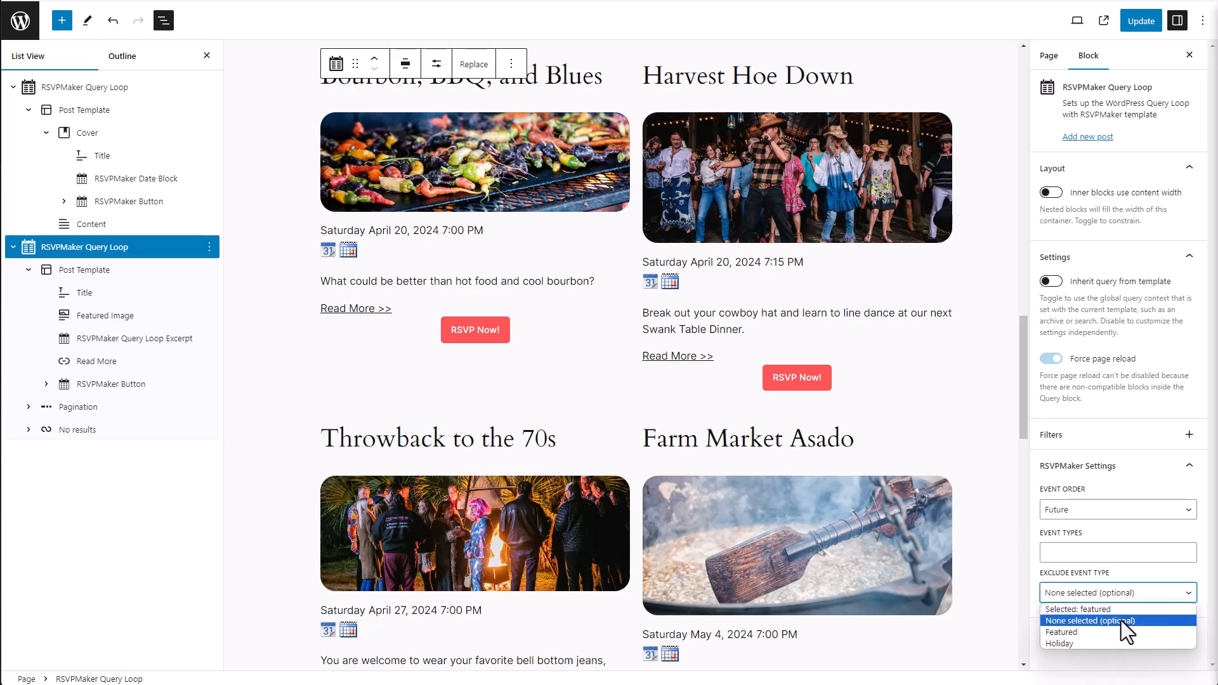
{"action": "left_click", "coordinate": [1109, 632]}
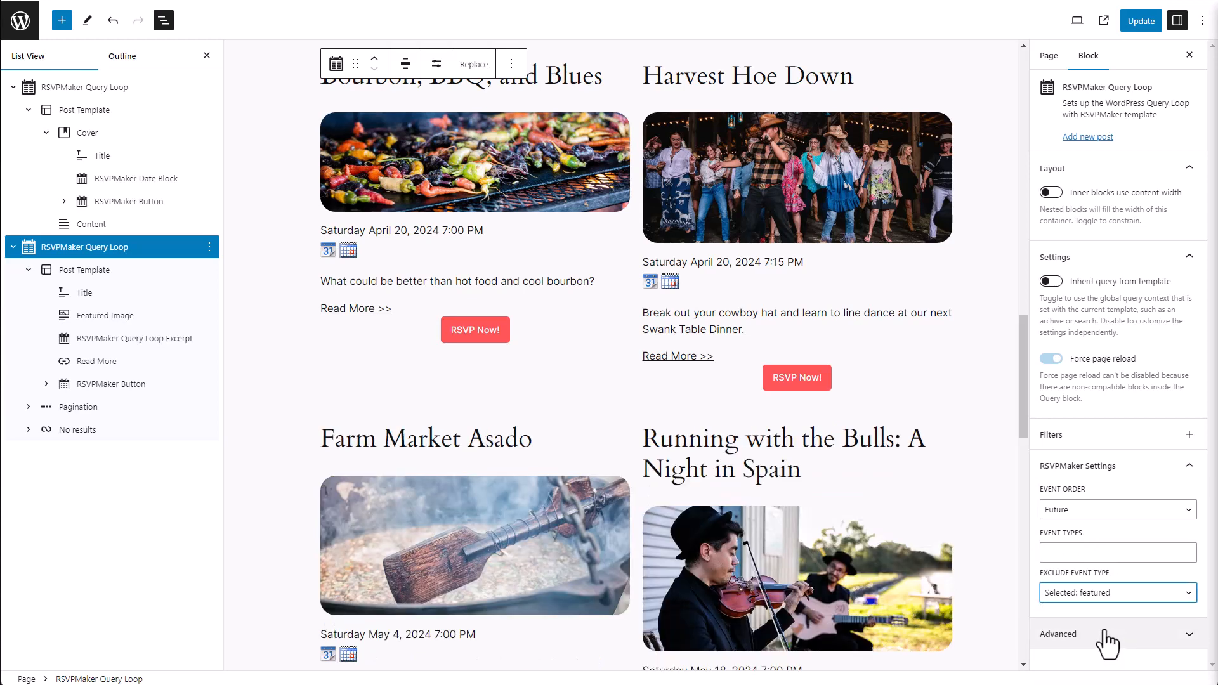